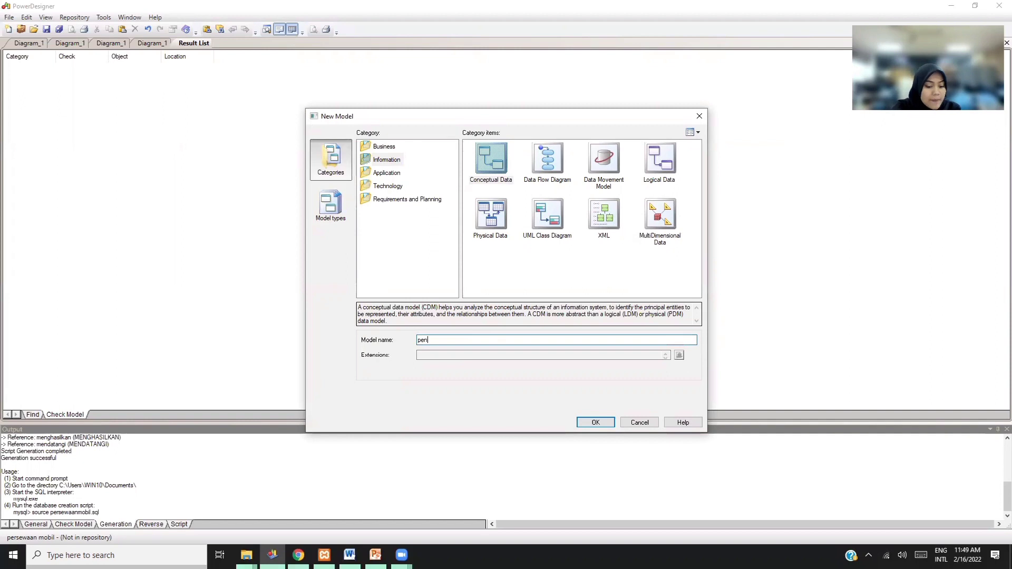
# - Create the conceptual data model with the name "penyewaan mobil"
pyautogui.write('aa')
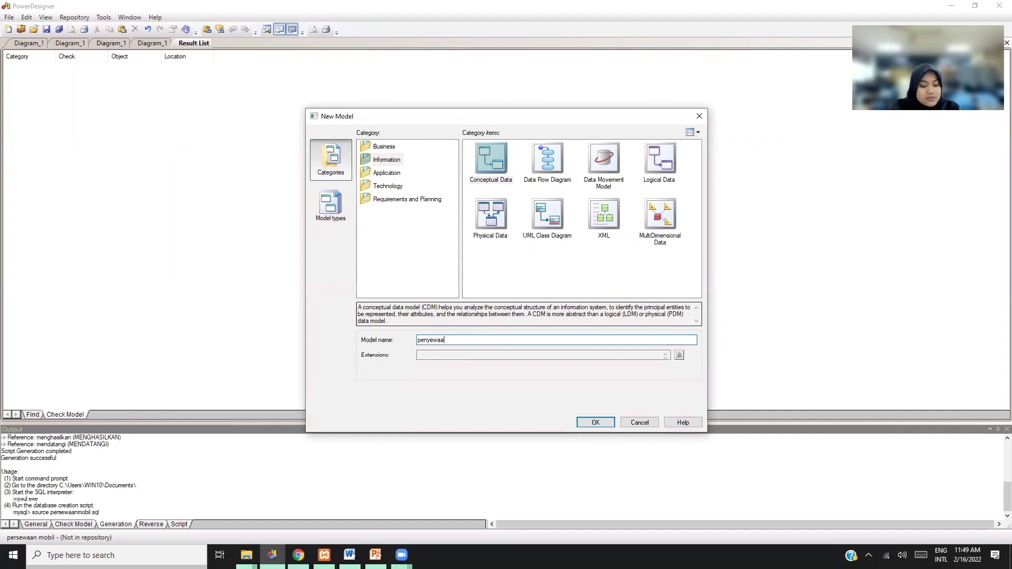
pyautogui.write('n mobil')
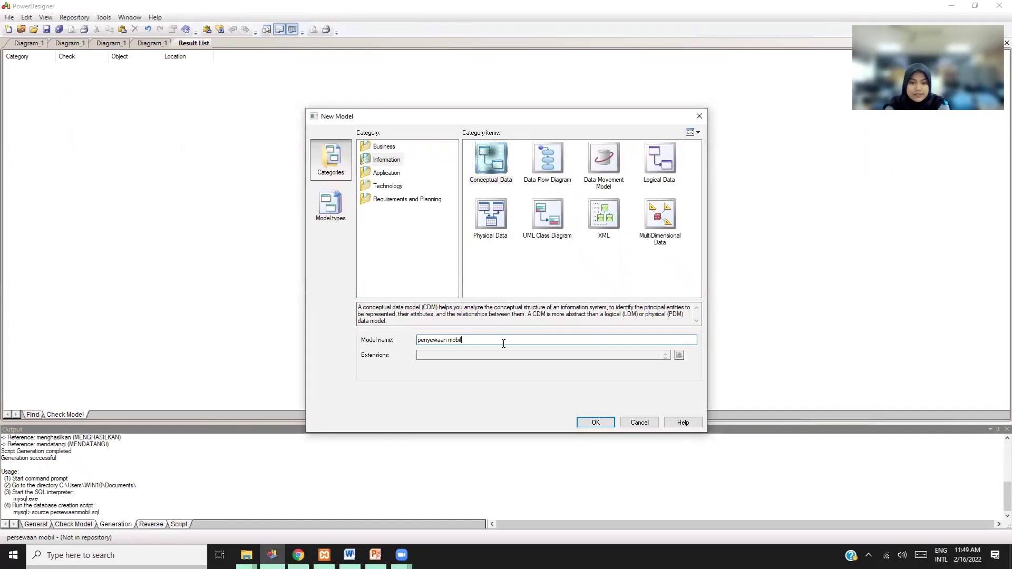
pyautogui.press('Return')
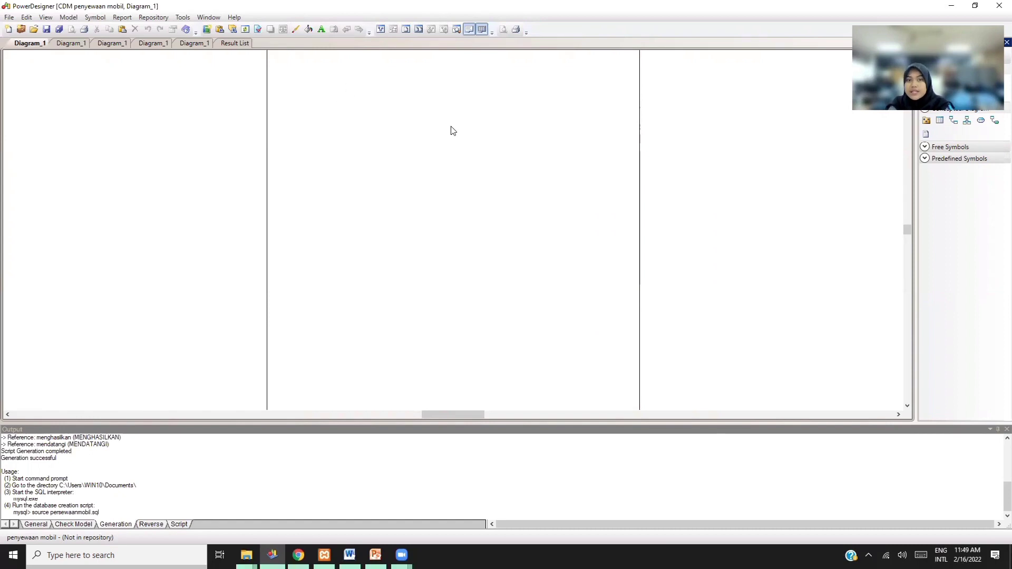
# - Place four entities on the empty diagram, arranged as two rows of two
pyautogui.click(940, 122)
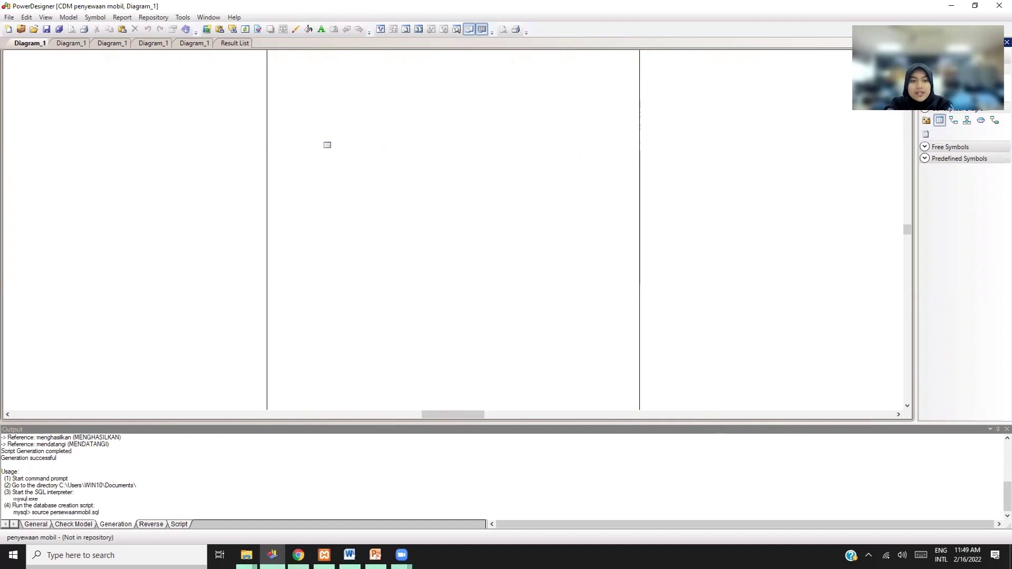
pyautogui.click(327, 145)
pyautogui.click(564, 139)
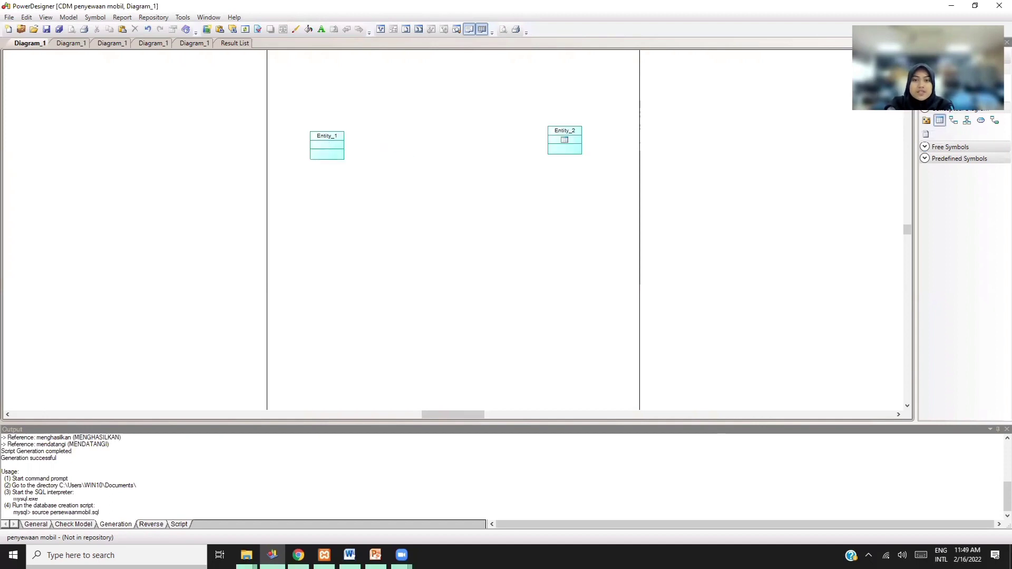
pyautogui.click(570, 246)
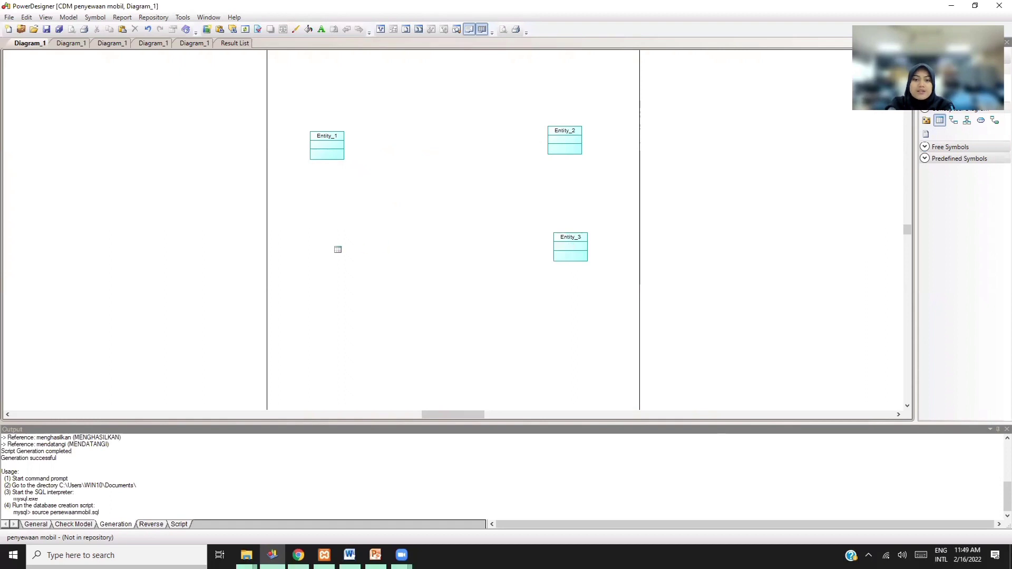
pyautogui.click(330, 250)
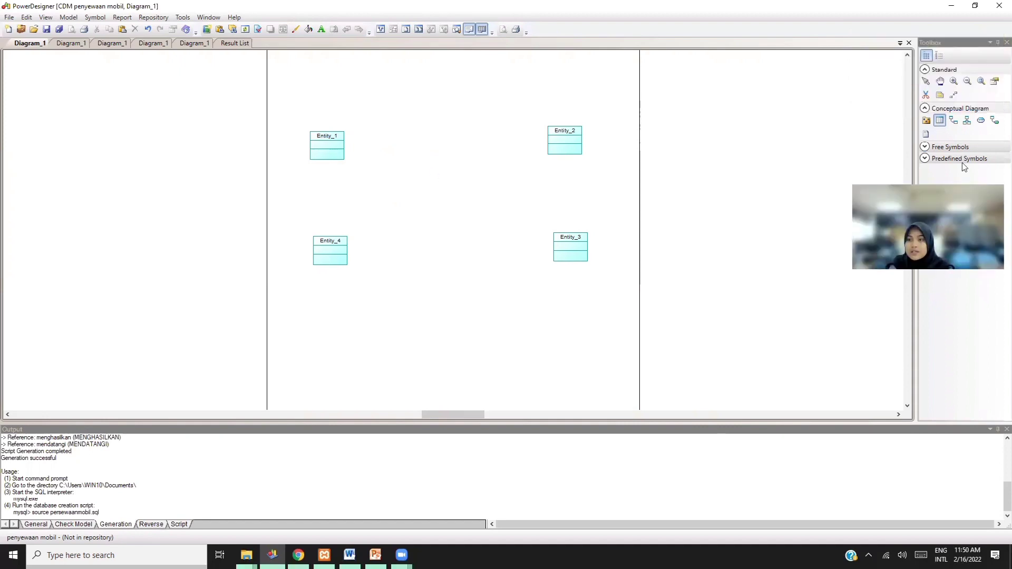
pyautogui.click(927, 82)
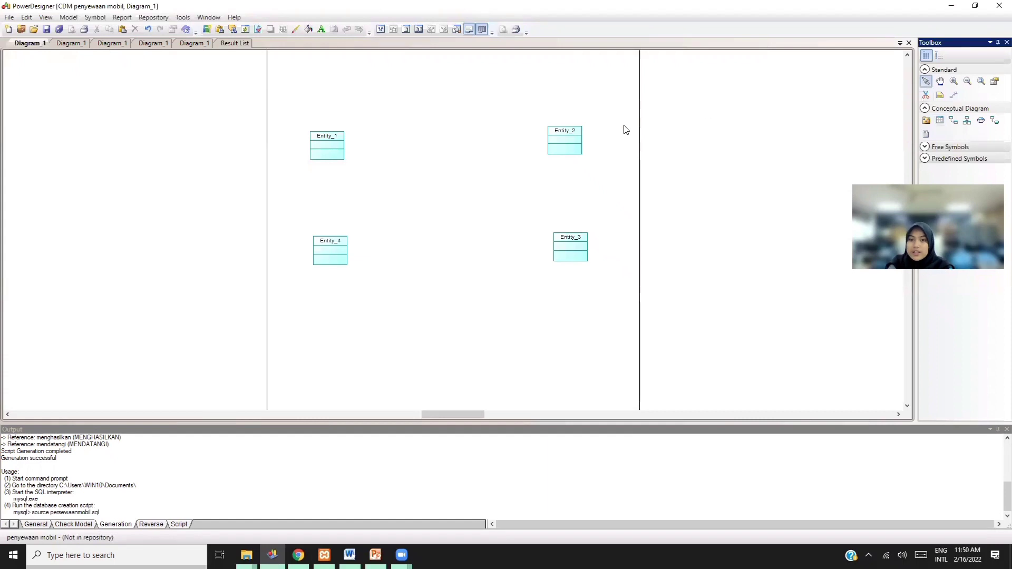
# - Adjust the positions of Entity_2, Entity_3 and Entity_4 so the four entities line up more evenly in two columns
pyautogui.moveTo(566, 140)
pyautogui.mouseDown()
pyautogui.moveTo(573, 149)
pyautogui.moveTo(591, 125)
pyautogui.moveTo(580, 153)
pyautogui.mouseUp()
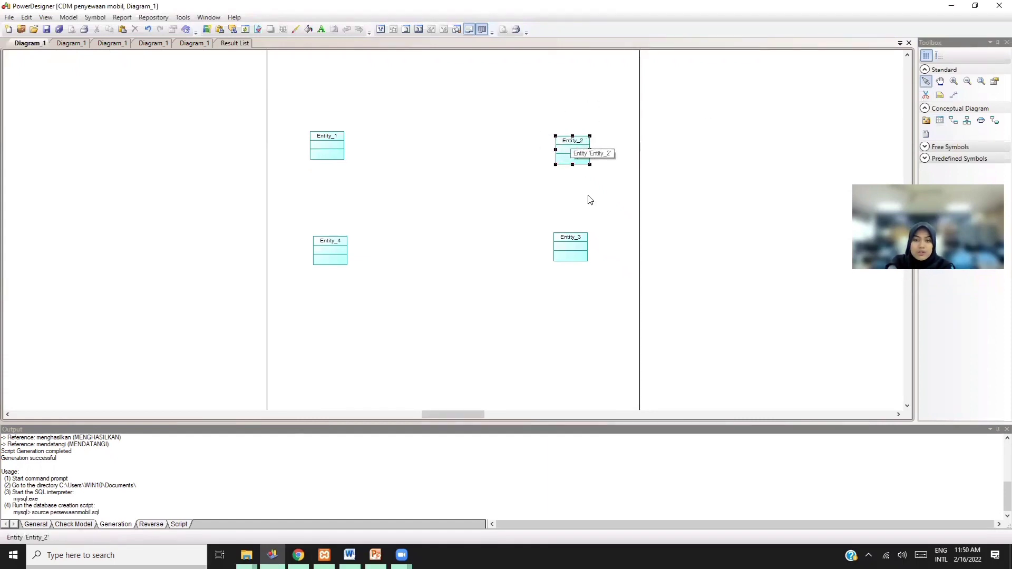
pyautogui.click(583, 250)
pyautogui.moveTo(583, 250); pyautogui.dragTo(586, 255)
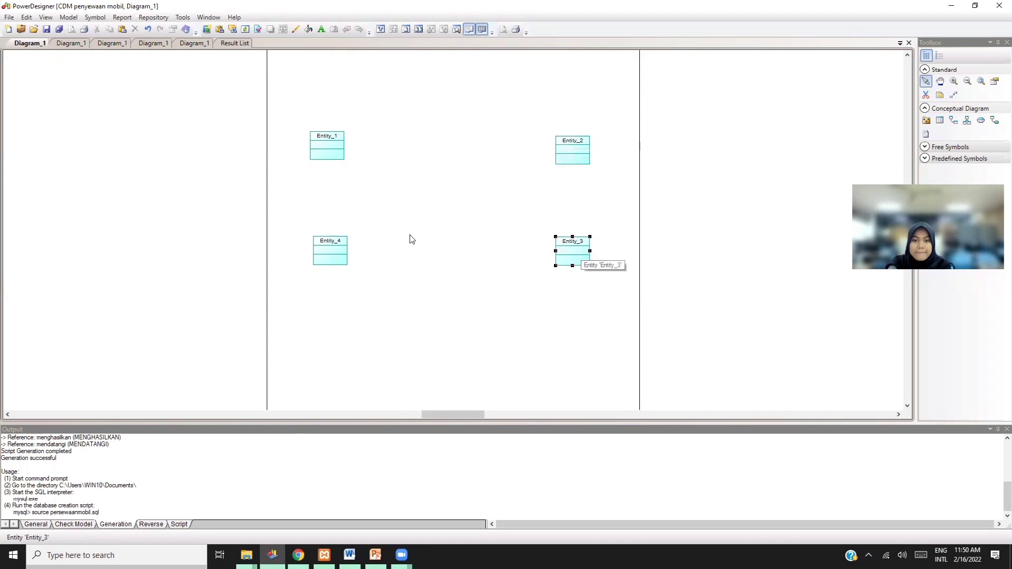
pyautogui.click(329, 256)
pyautogui.moveTo(328, 256); pyautogui.dragTo(321, 254)
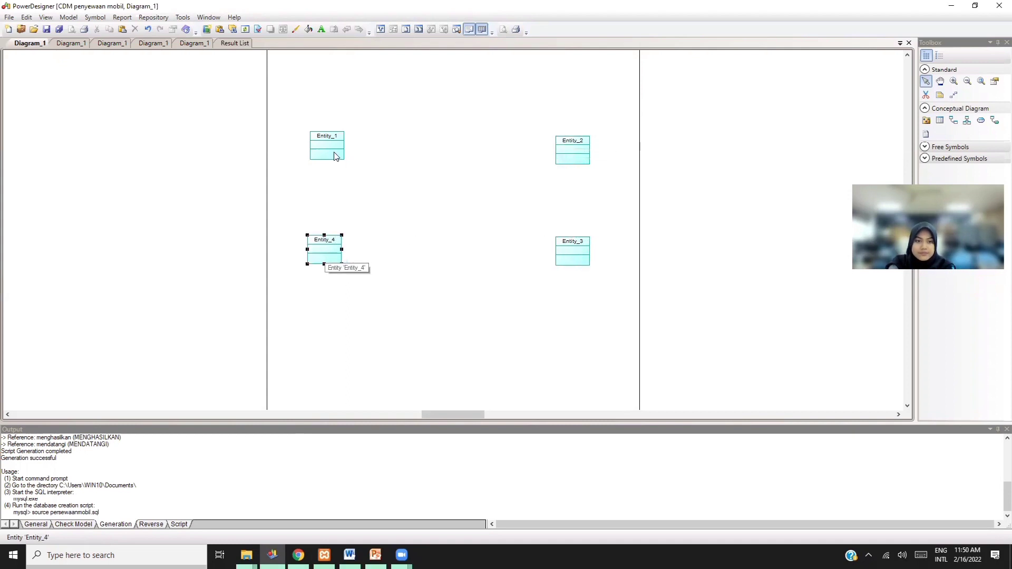
# - Rename Entity_1 as PENYEWA in its entity properties
pyautogui.click(331, 151)
pyautogui.doubleClick(332, 151)
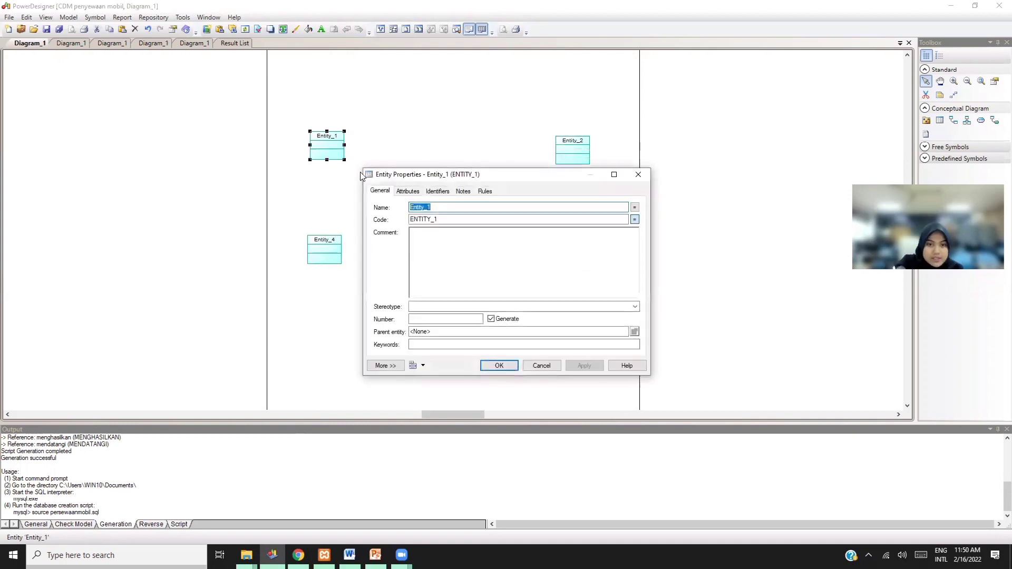
pyautogui.click(408, 192)
pyautogui.click(380, 191)
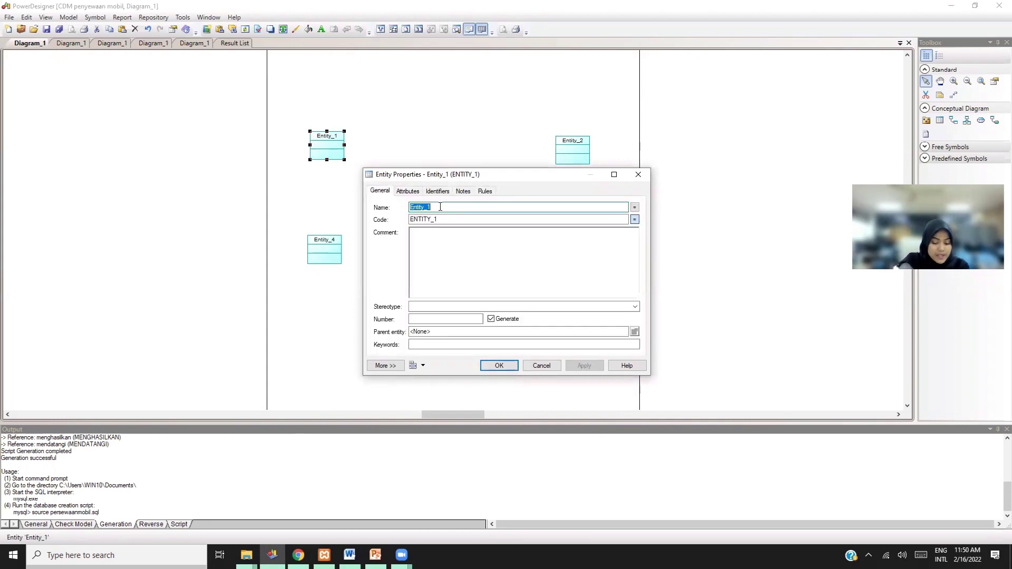
pyautogui.write('PENYEWA')
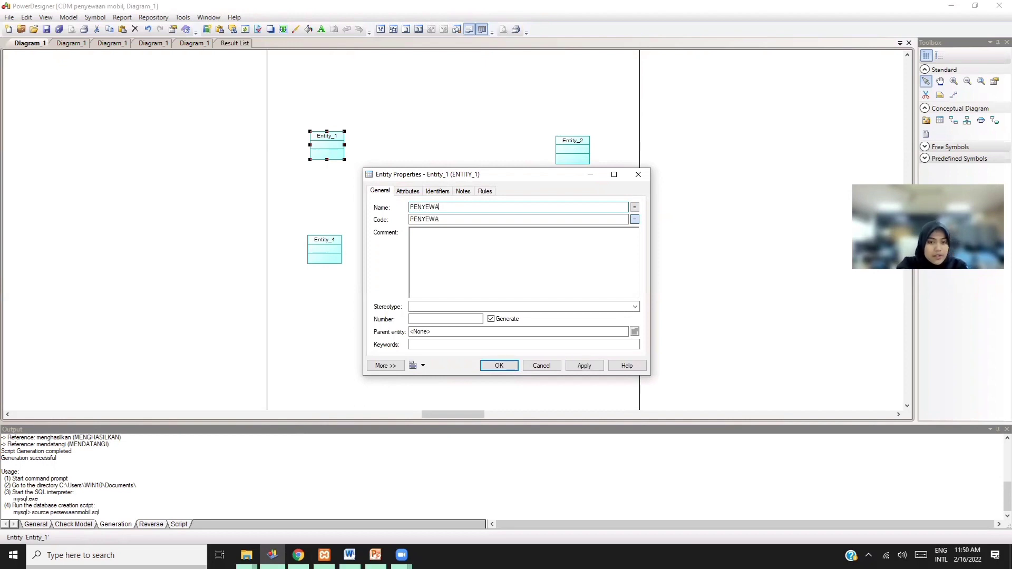
pyautogui.press('Return')
# - Rename Entity_2 as STAFF and Entity_3 as MOBIL
pyautogui.click(561, 154)
pyautogui.doubleClick(561, 157)
pyautogui.write('STAFF')
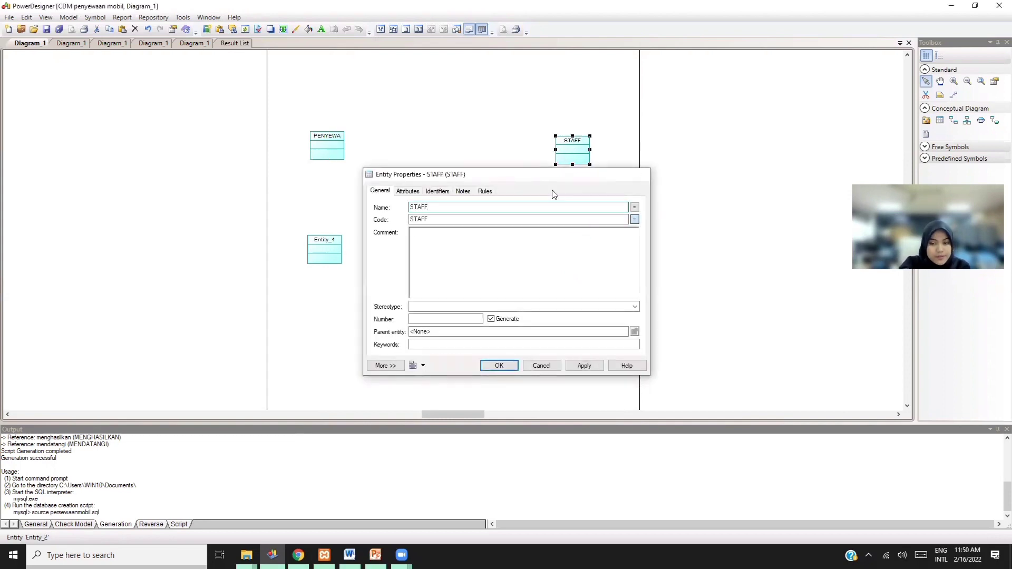
pyautogui.press('Return')
pyautogui.doubleClick(565, 249)
pyautogui.write('MOBIL')
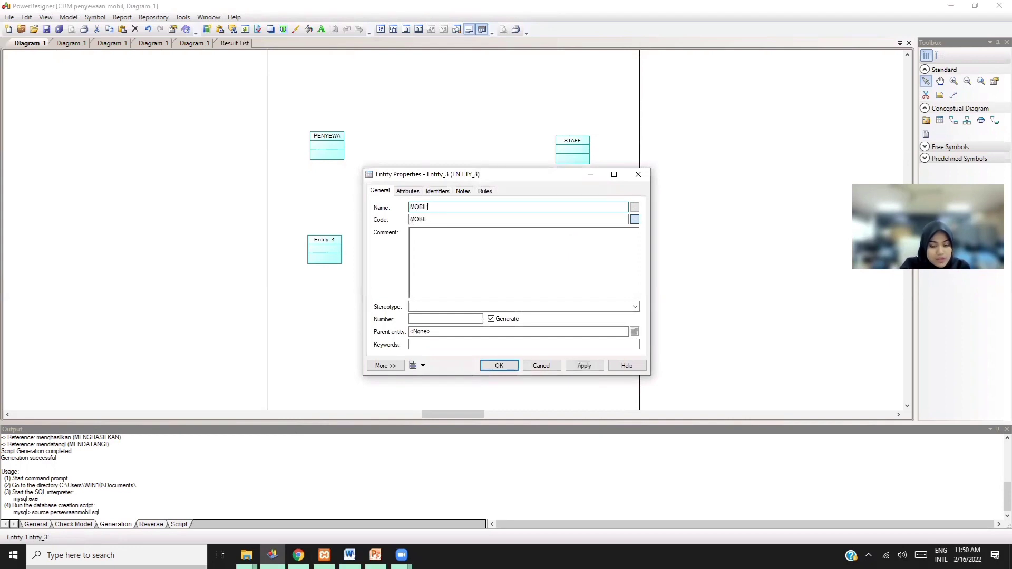
pyautogui.press('Return')
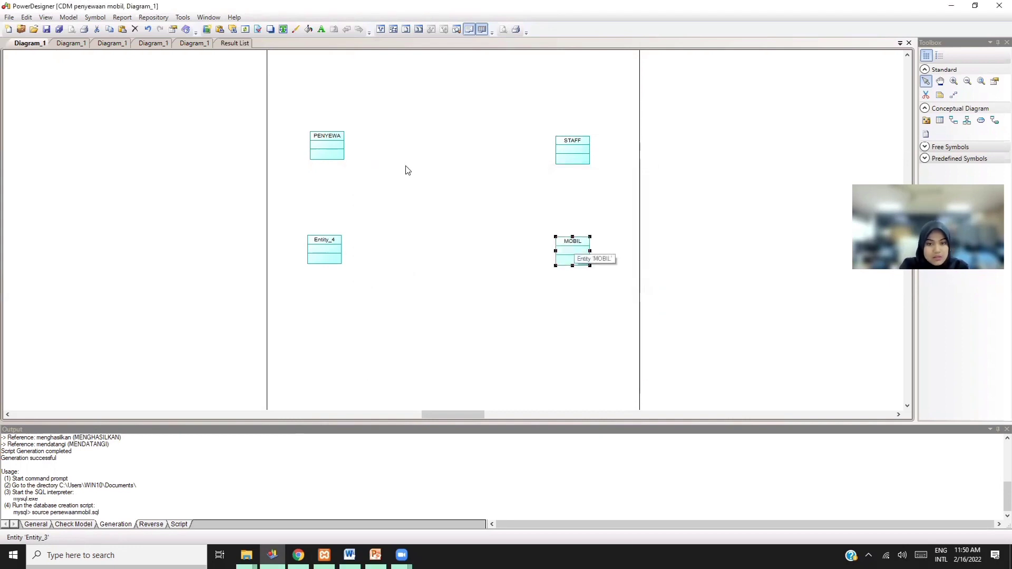
# - Rename Entity_4 as NOTA in its entity properties
pyautogui.click(320, 255)
pyautogui.doubleClick(319, 256)
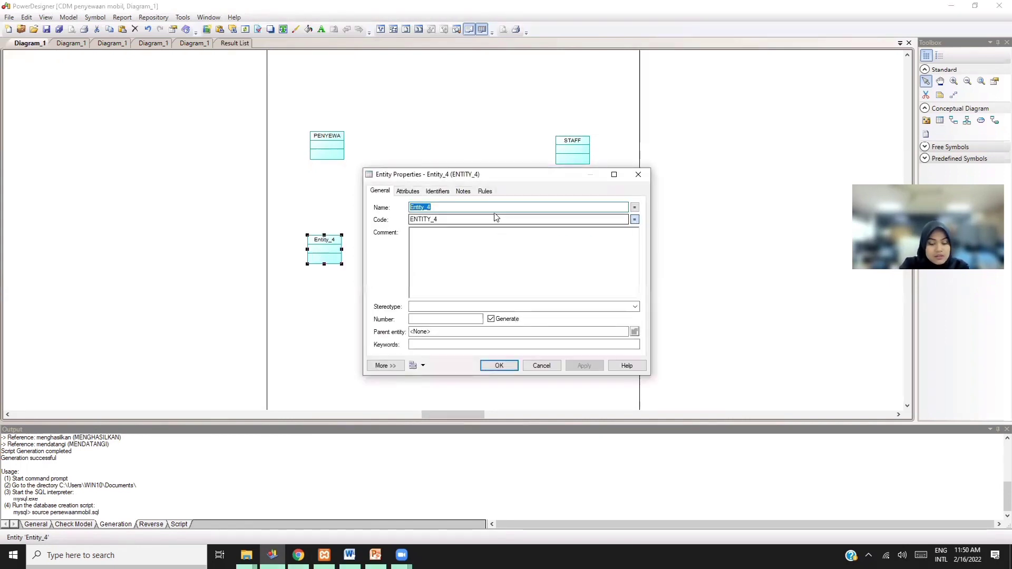
pyautogui.write('NOTA')
pyautogui.press('Return')
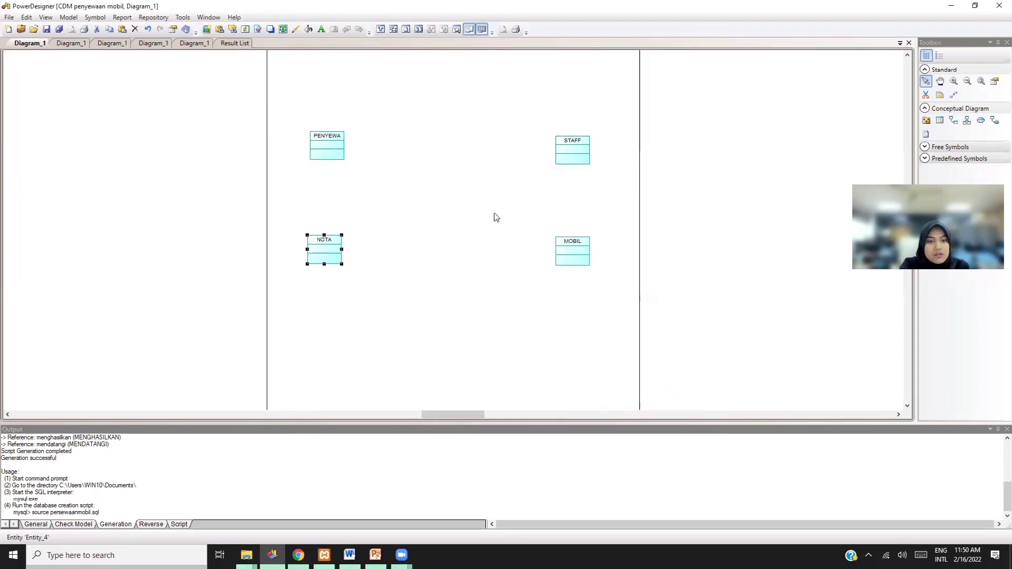
# - Add the attributes NIK and Nama Penyewa to the PENYEWA entity
pyautogui.doubleClick(327, 152)
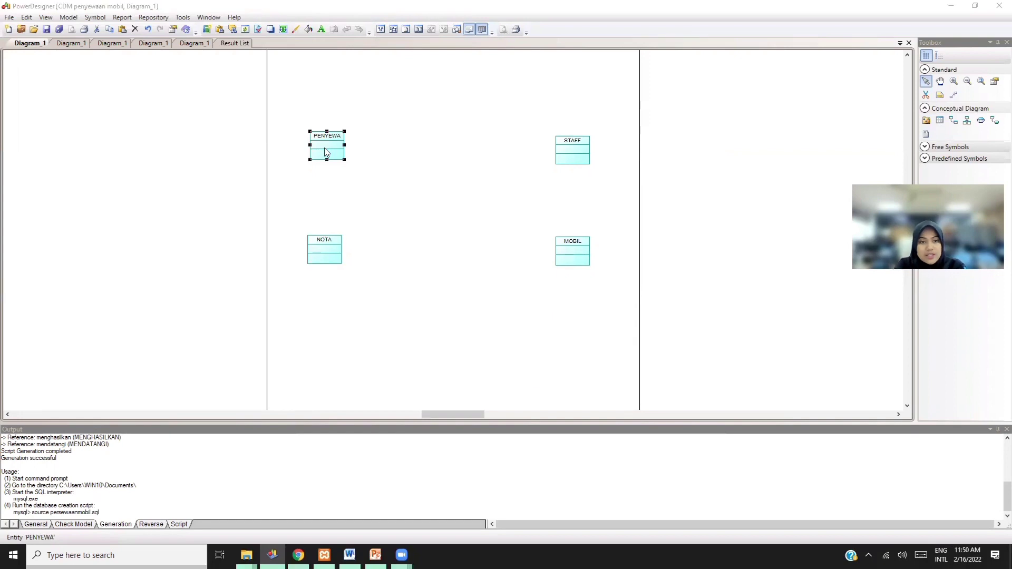
pyautogui.click(406, 190)
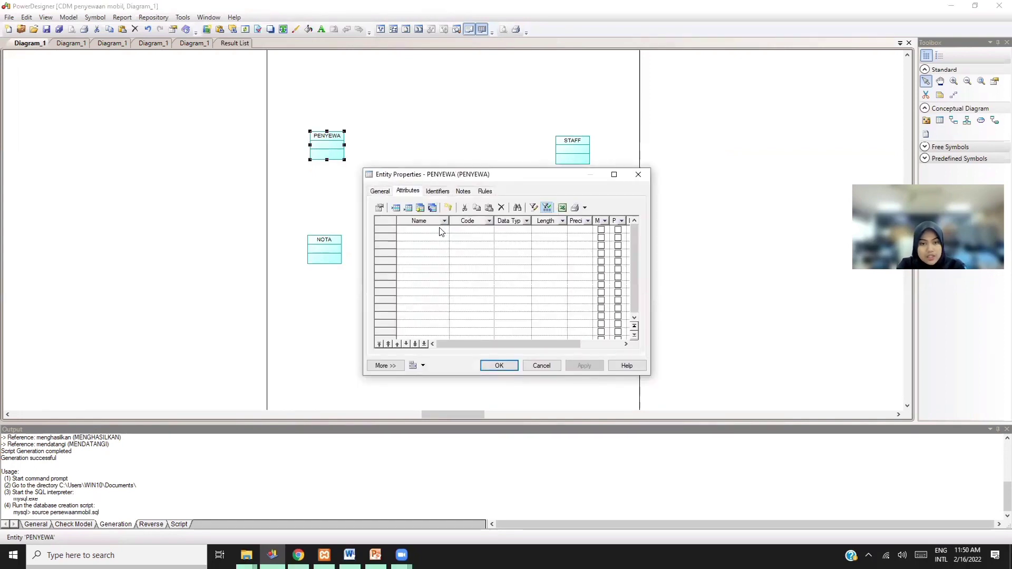
pyautogui.click(441, 229)
pyautogui.write('NIK')
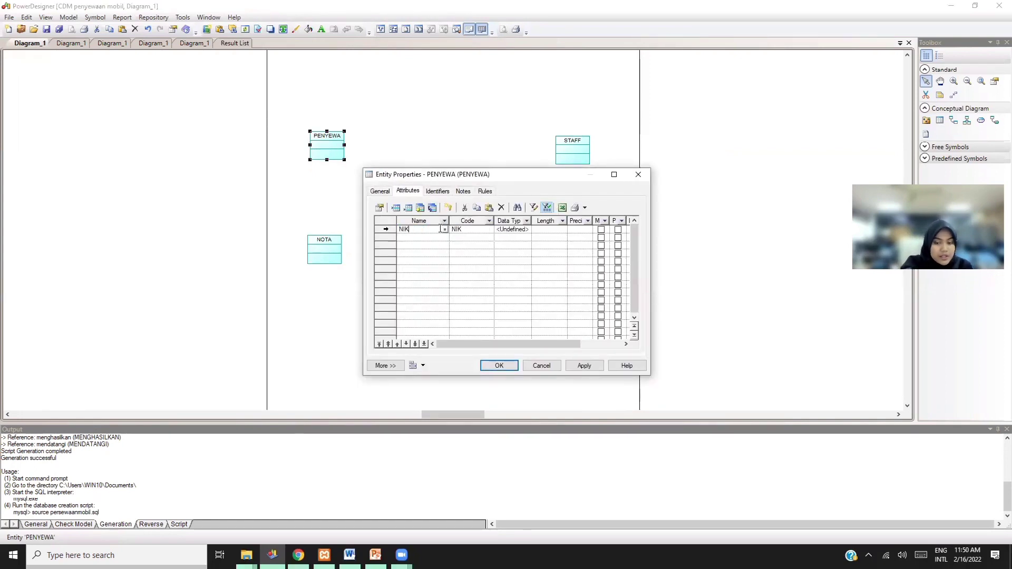
pyautogui.click(441, 236)
pyautogui.write('Nama Penyew')
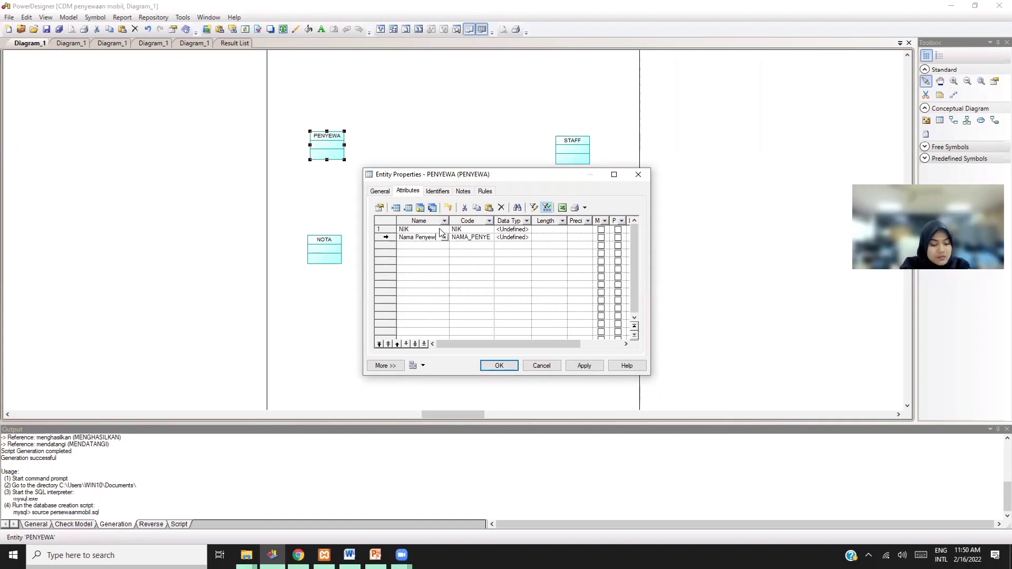
pyautogui.write('a')
# - Add the attributes No Telp and Alamat to the PENYEWA entity's attribute list
pyautogui.press('Down')
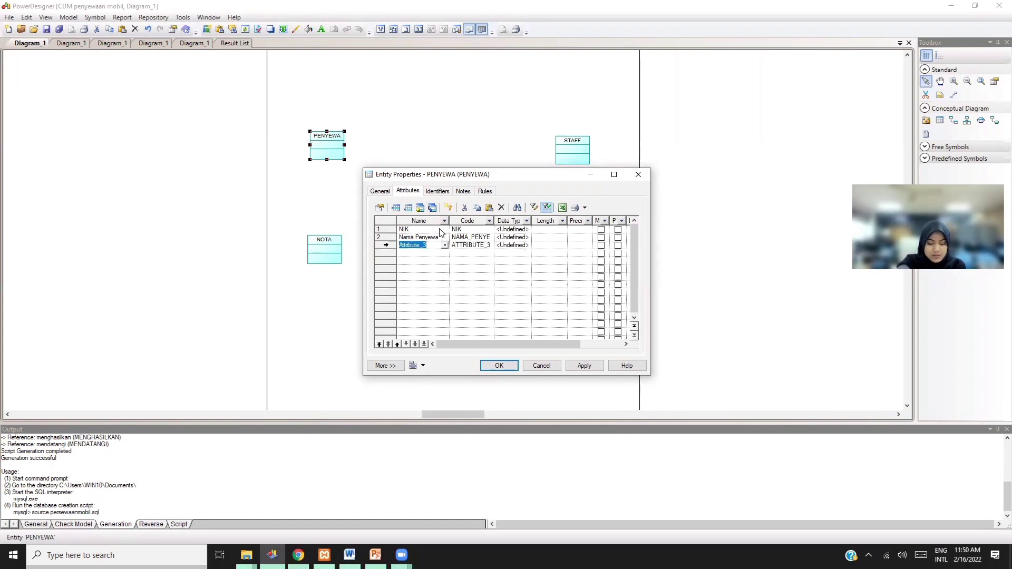
pyautogui.write('No telp')
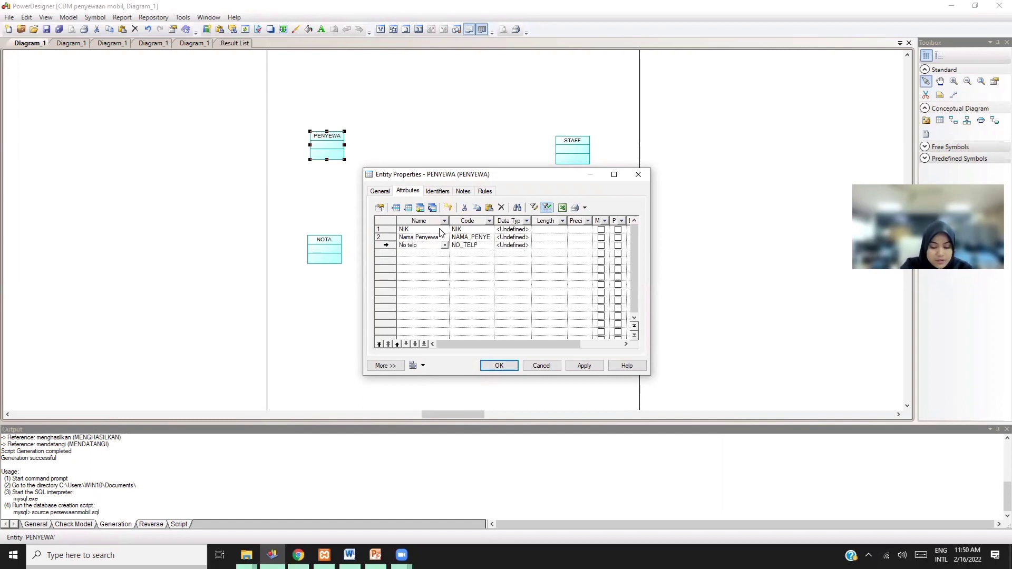
pyautogui.press('BackSpace')
pyautogui.write('T')
pyautogui.press('Return')
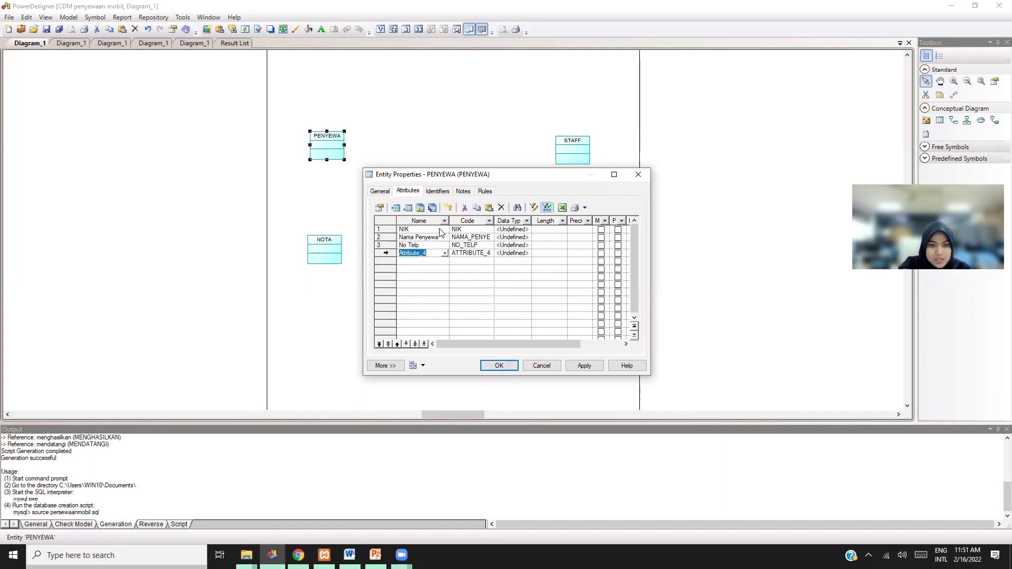
pyautogui.write('Alam')
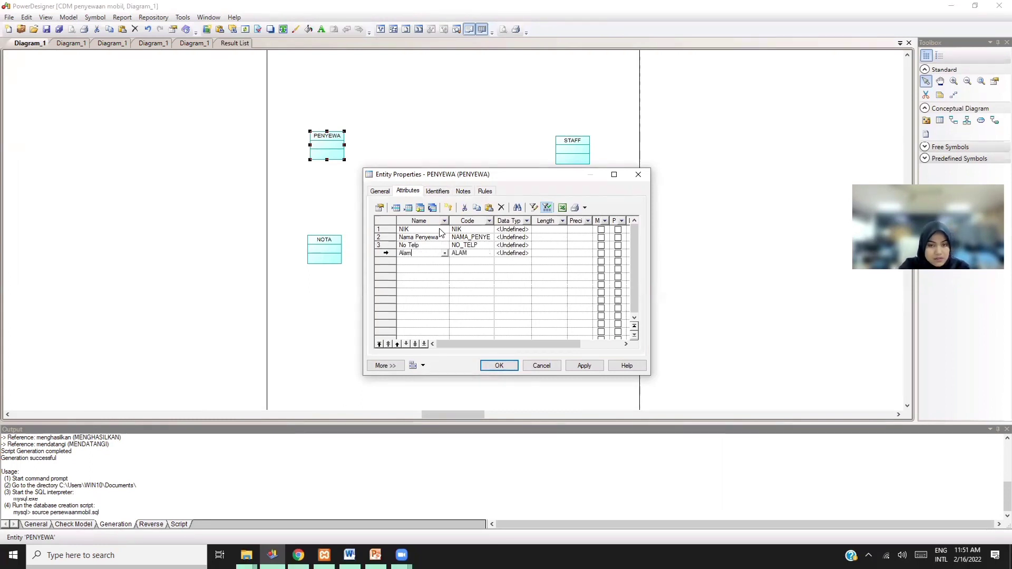
pyautogui.write('at')
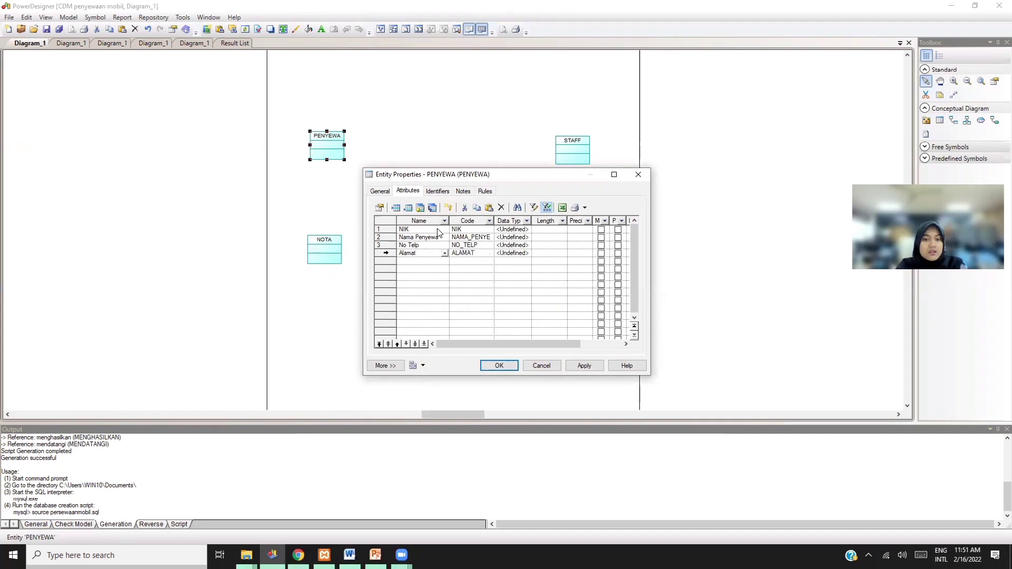
# - Set the NIK attribute's data type to Variable characters with a length of 50
pyautogui.click(528, 233)
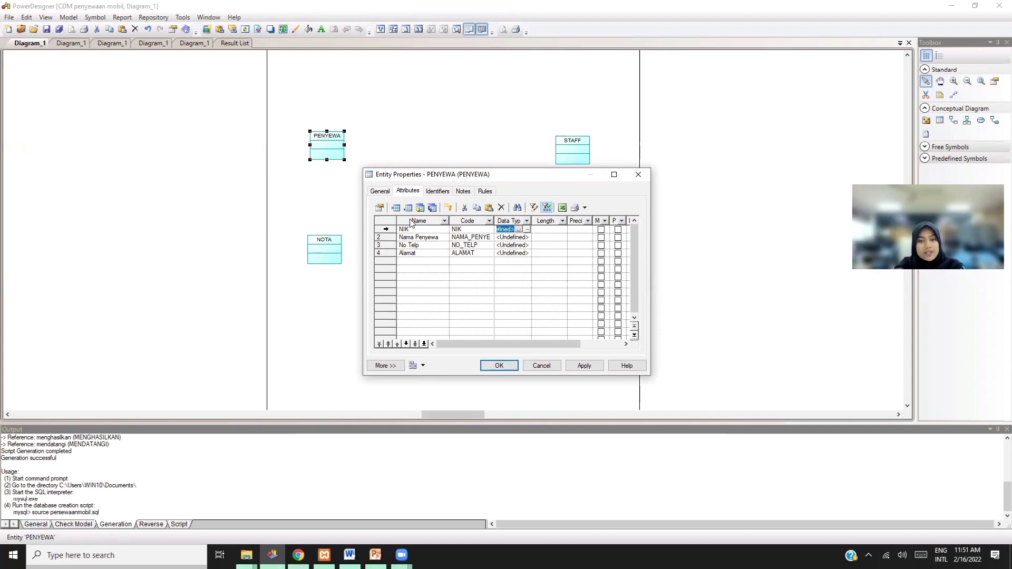
pyautogui.click(527, 230)
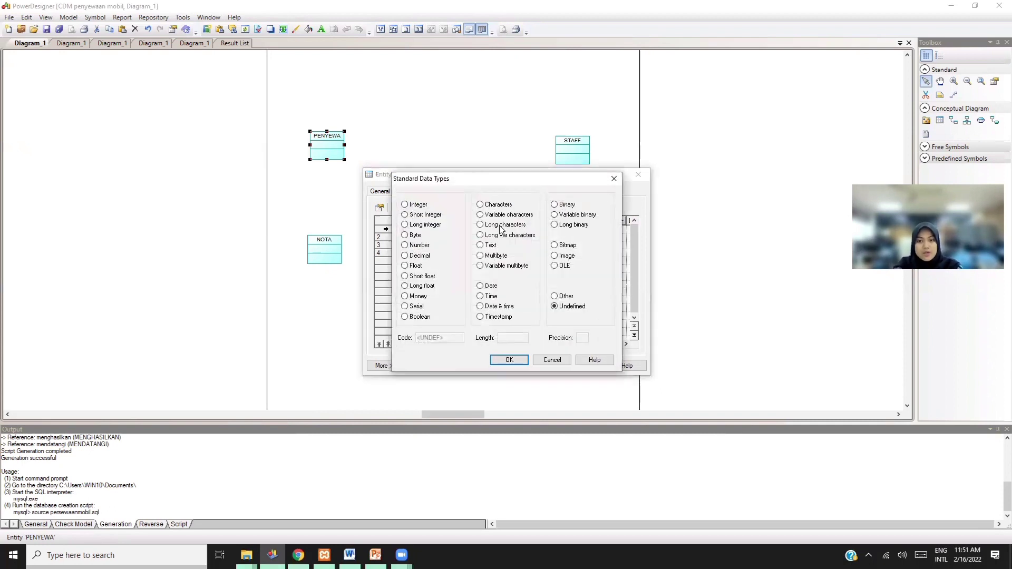
pyautogui.click(506, 215)
pyautogui.click(519, 340)
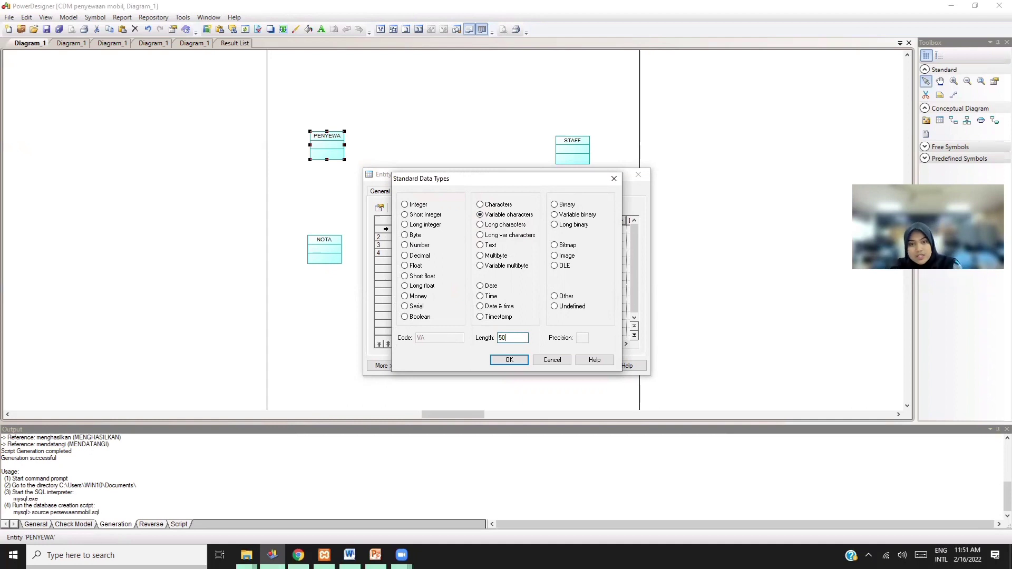
pyautogui.press('Return')
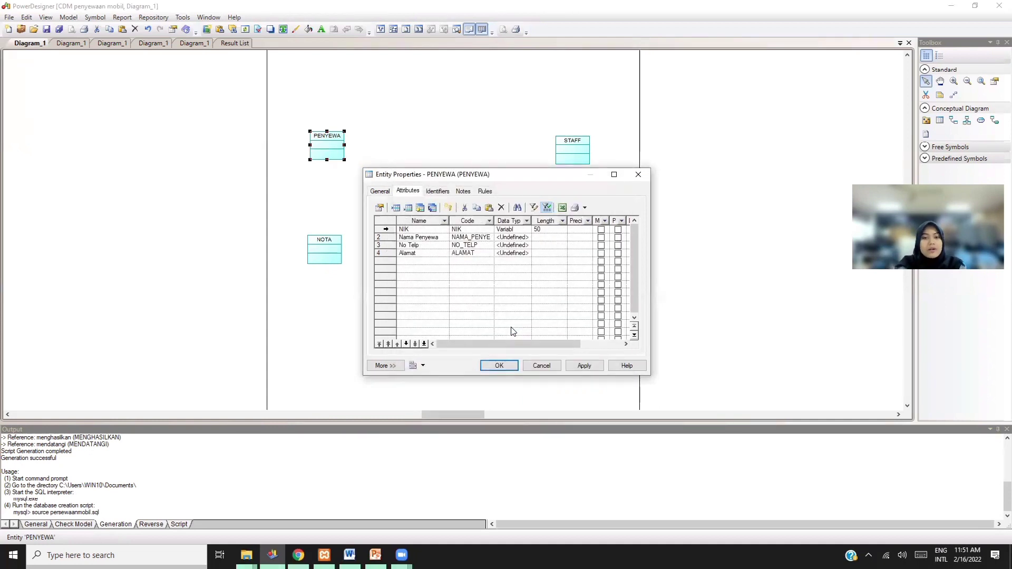
# - Set the Nama Penyewa attribute's data type to Variable characters with a length of 50
pyautogui.click(527, 236)
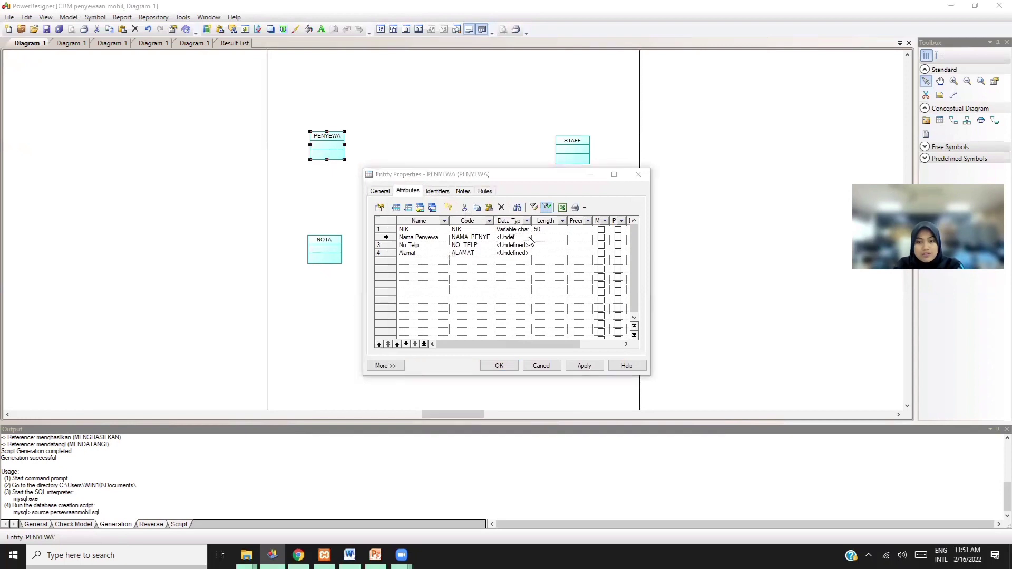
pyautogui.click(527, 236)
pyautogui.click(516, 216)
pyautogui.click(519, 338)
pyautogui.write('50')
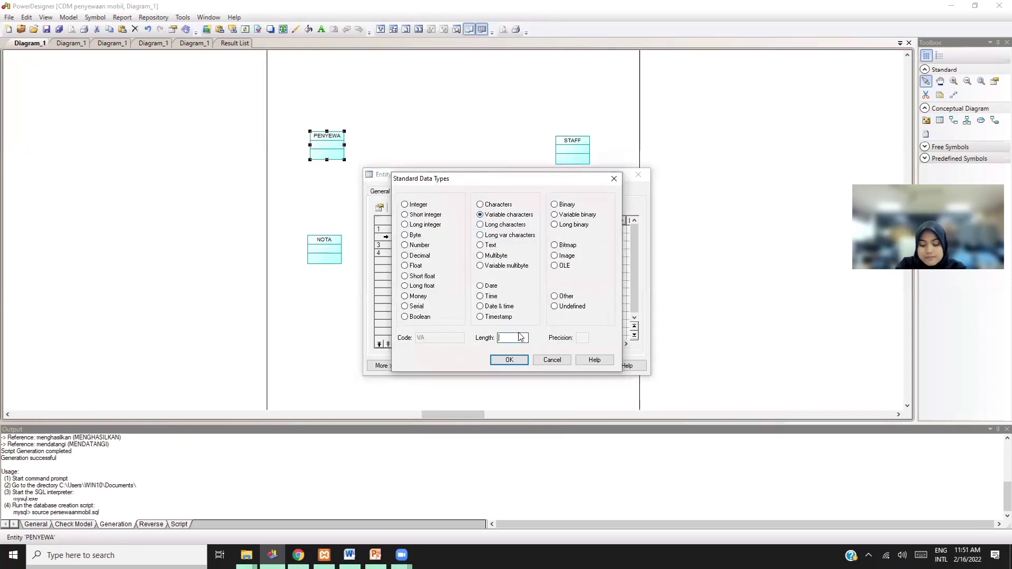
pyautogui.press('Return')
# - Set the No Telp attribute's data type to Variable characters with a length of 50
pyautogui.click(530, 245)
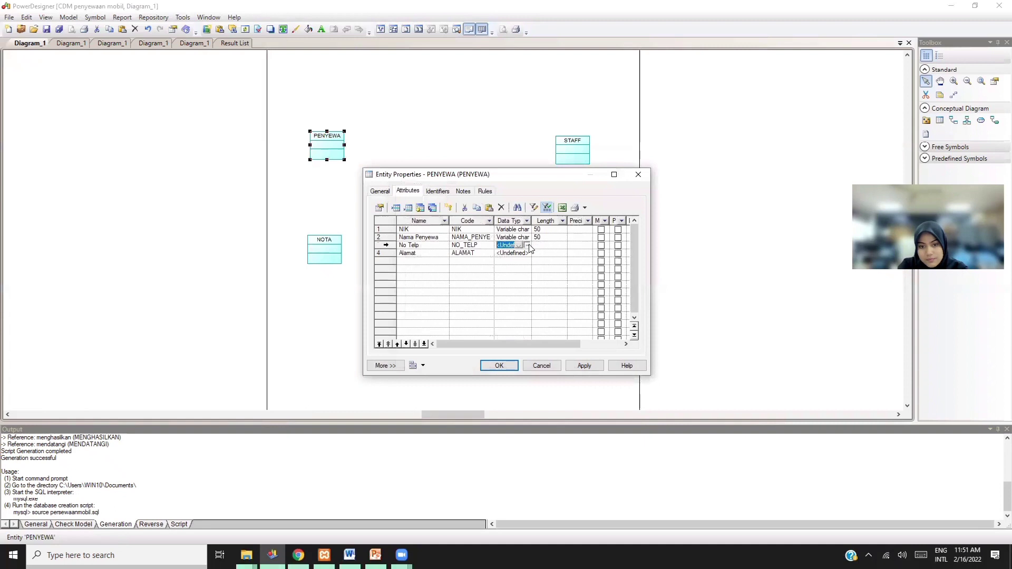
pyautogui.click(530, 246)
pyautogui.click(516, 215)
pyautogui.click(512, 337)
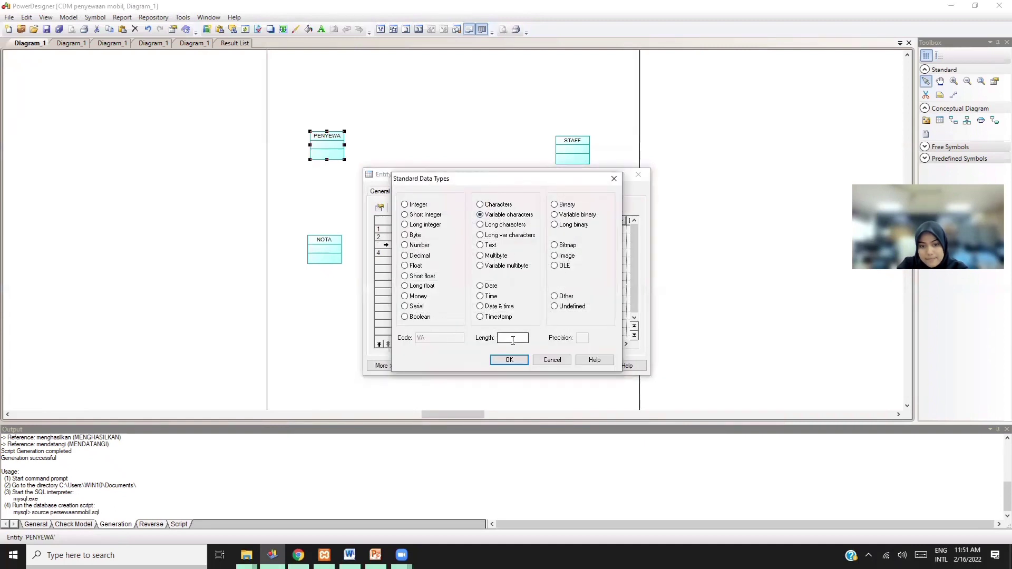
pyautogui.write('50')
pyautogui.press('Return')
# - Set the Alamat attribute's data type to Variable characters with a length of 50
pyautogui.click(529, 253)
pyautogui.click(529, 253)
pyautogui.click(511, 215)
pyautogui.click(511, 338)
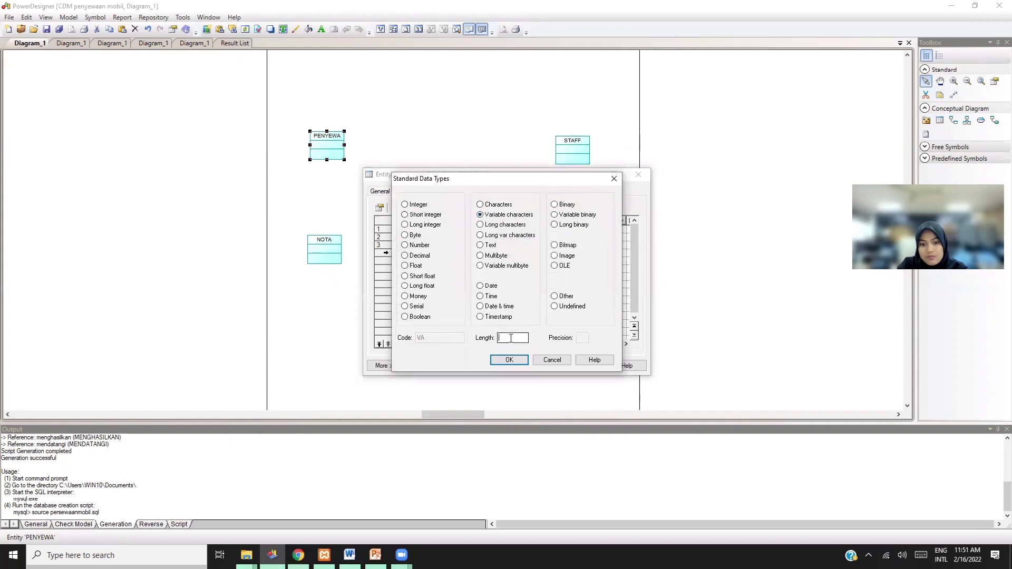
pyautogui.write('50')
pyautogui.press('Return')
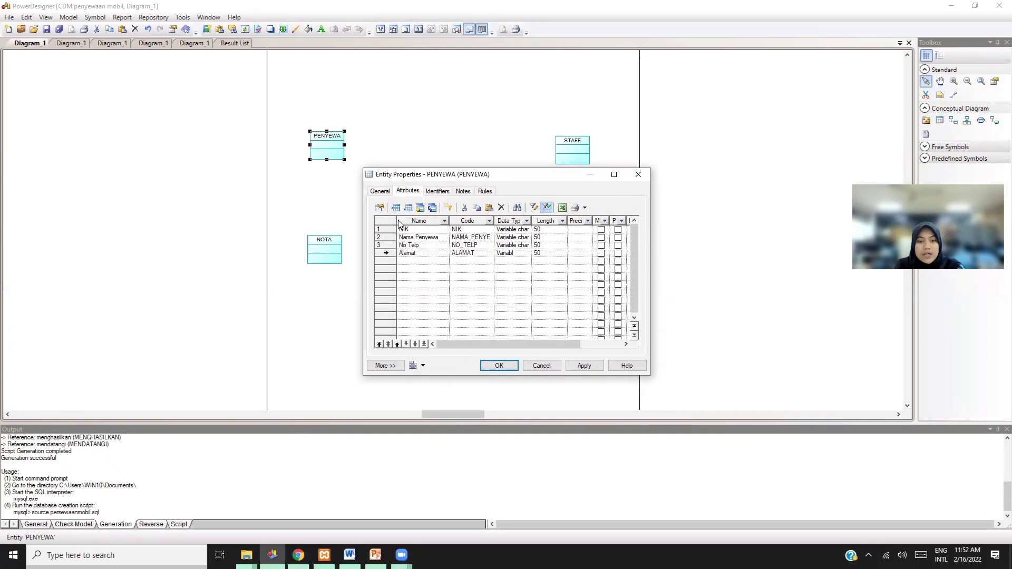
# - Make NIK the primary identifier of PENYEWA and all four attributes mandatory, and apply the entity's properties
pyautogui.click(618, 230)
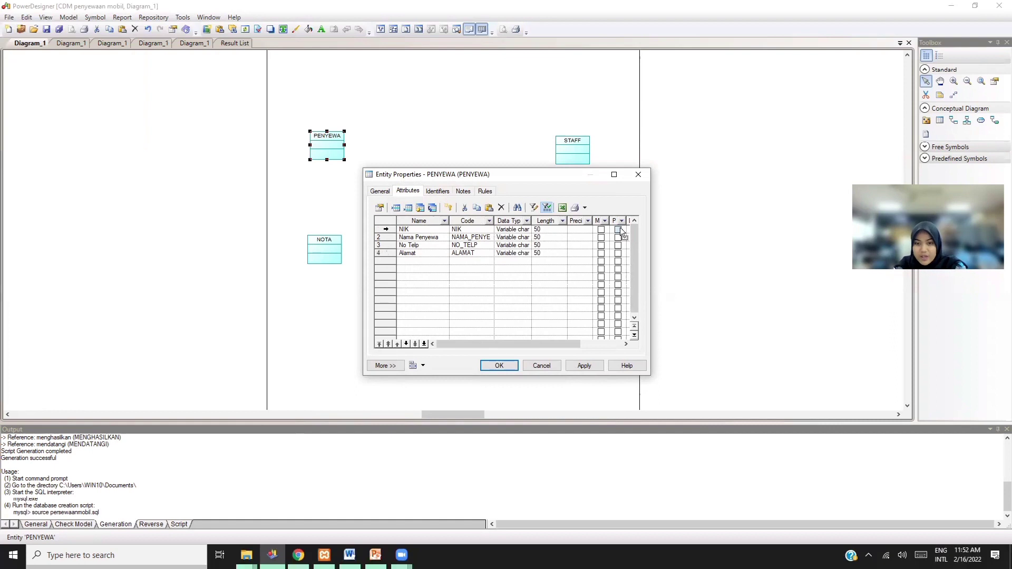
pyautogui.click(601, 237)
pyautogui.click(601, 245)
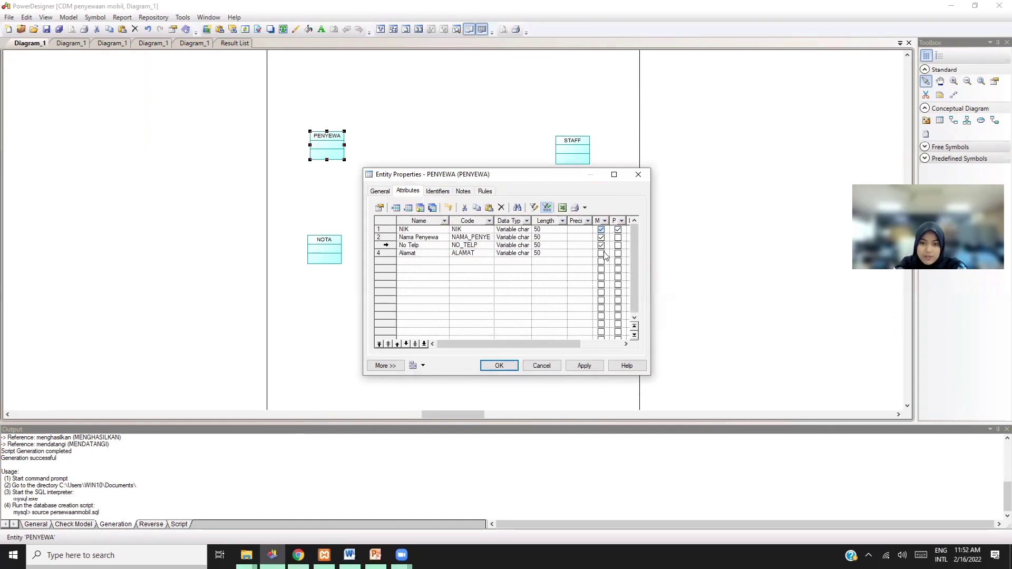
pyautogui.click(600, 253)
pyautogui.click(591, 365)
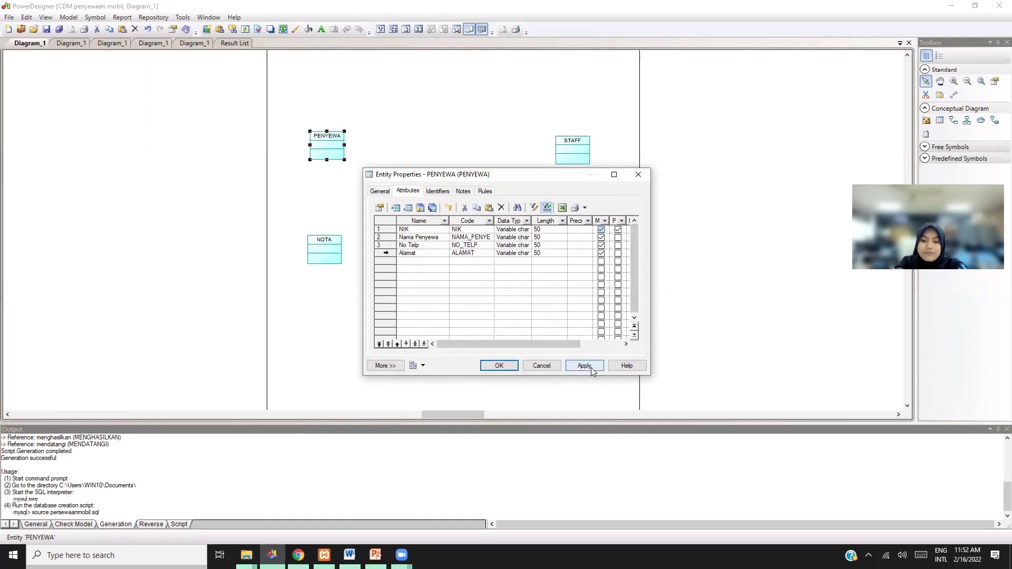
pyautogui.click(508, 370)
# - Add the attributes Nama Staff and Id Staff to the STAFF entity
pyautogui.doubleClick(573, 149)
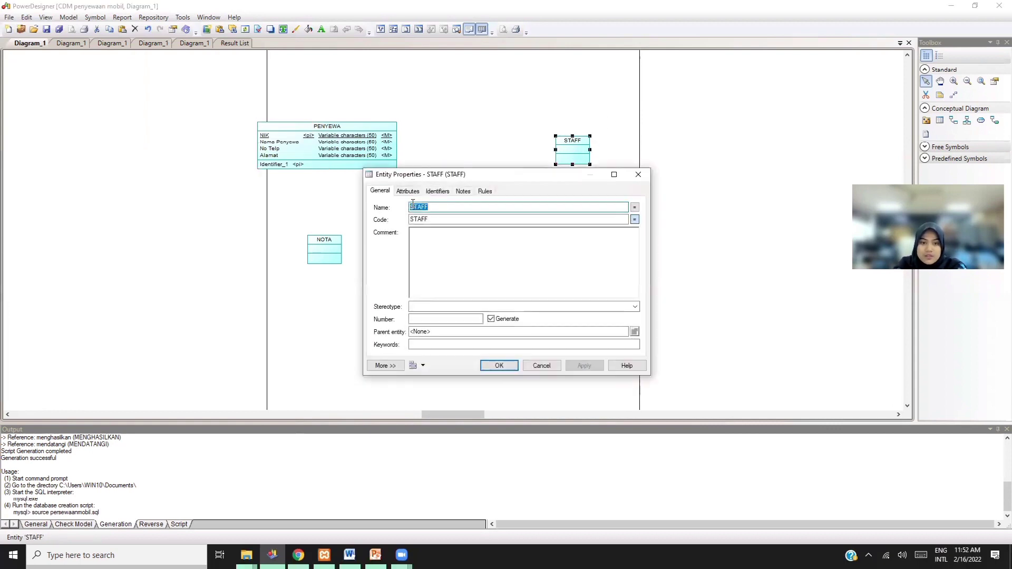
pyautogui.click(409, 191)
pyautogui.click(430, 229)
pyautogui.hotkey('shift', 'Home')
pyautogui.write('Nama Staff')
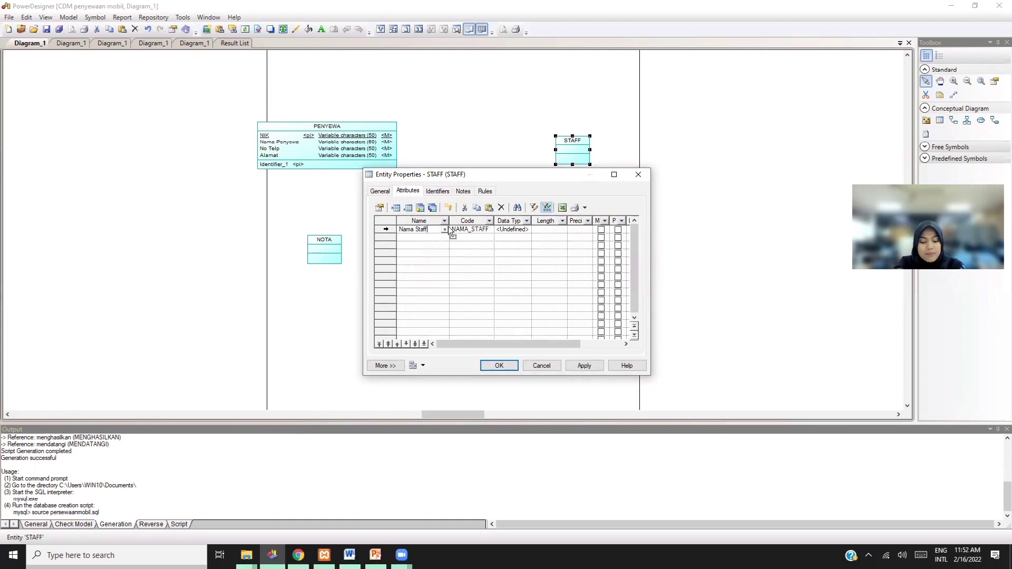
pyautogui.press('Return')
pyautogui.write('I')
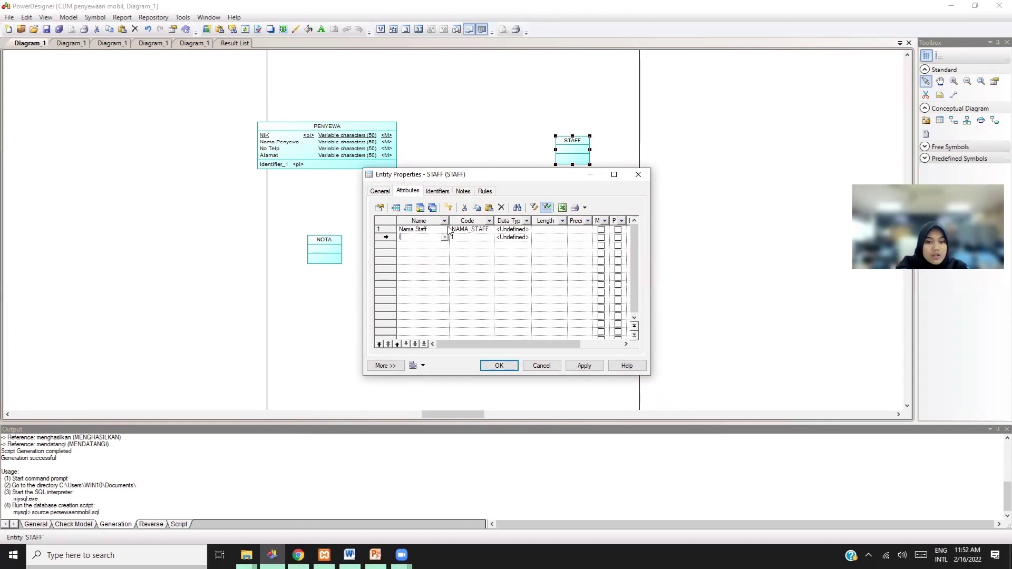
pyautogui.write('d')
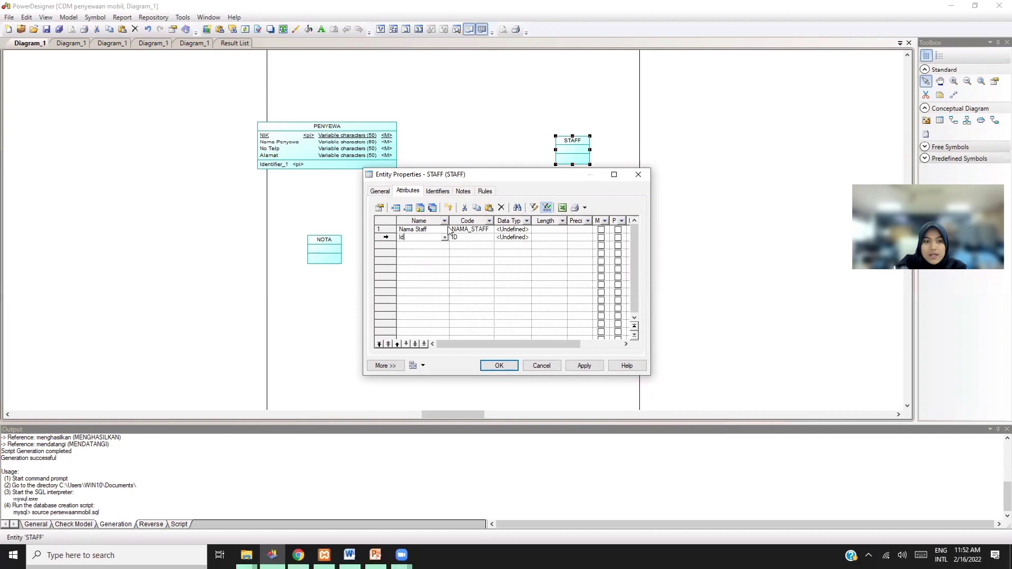
pyautogui.write(' St')
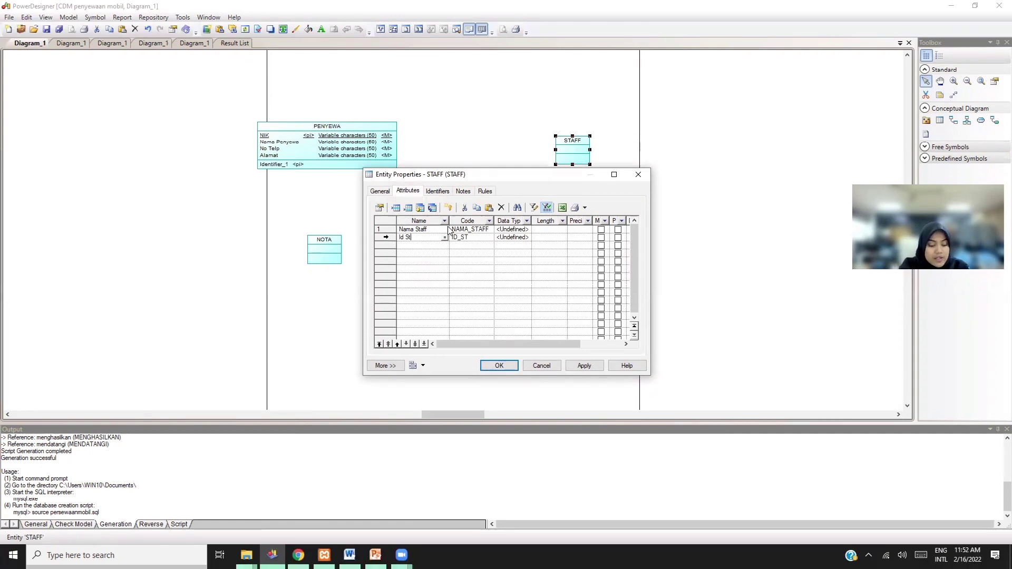
pyautogui.write('aff')
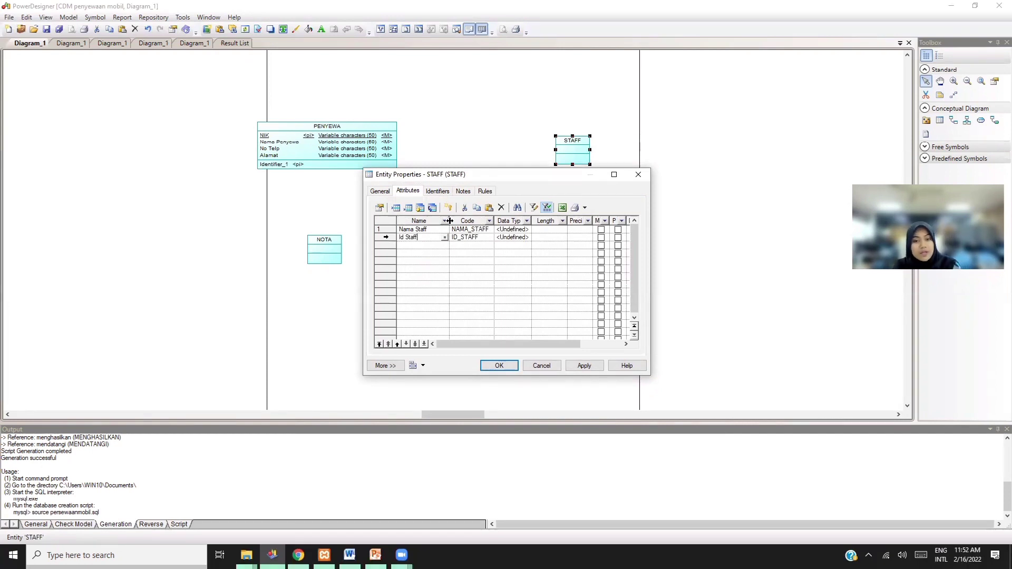
# - Set the Nama Staff attribute's data type to Variable characters with a length of 50
pyautogui.click(526, 231)
pyautogui.click(520, 230)
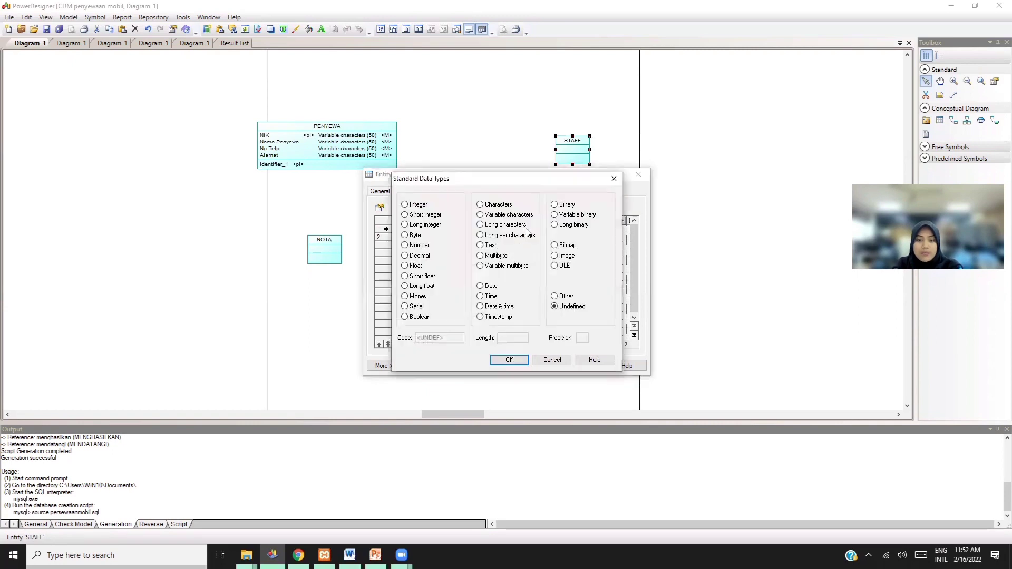
pyautogui.click(522, 214)
pyautogui.click(513, 336)
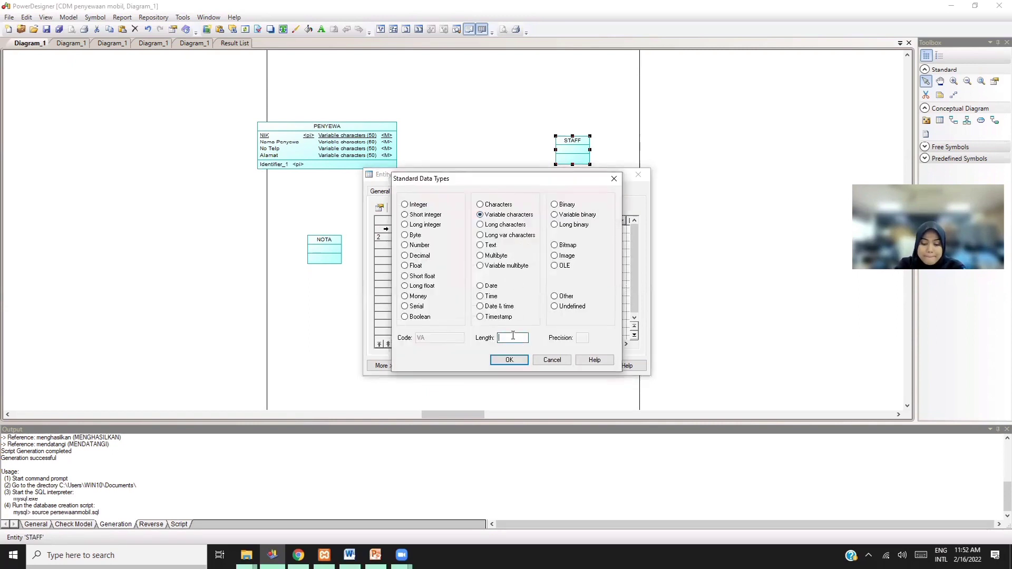
pyautogui.press('Return')
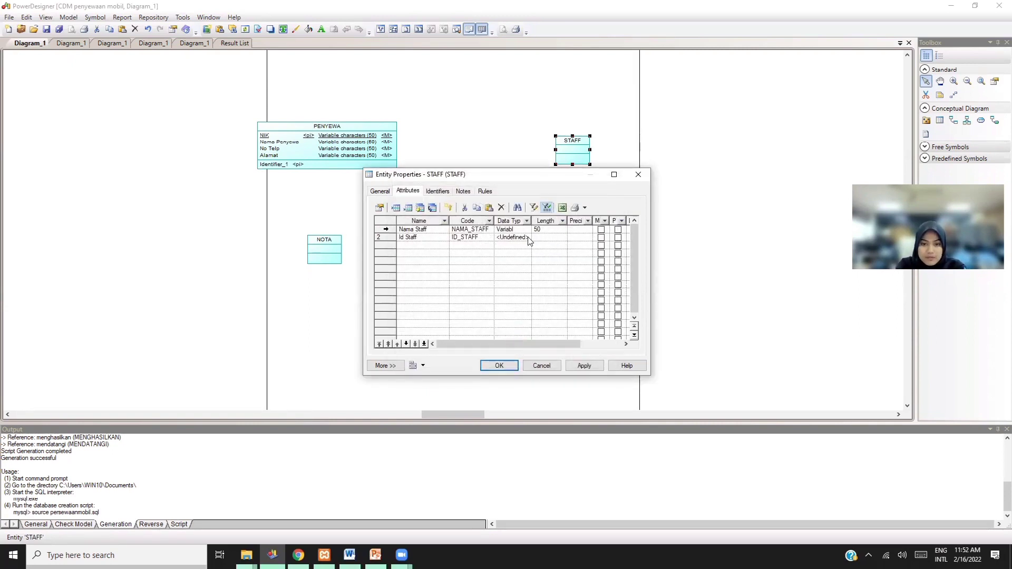
# - Set the Id Staff attribute's data type to Variable characters with a length of 50
pyautogui.click(516, 236)
pyautogui.click(519, 236)
pyautogui.click(516, 216)
pyautogui.click(525, 336)
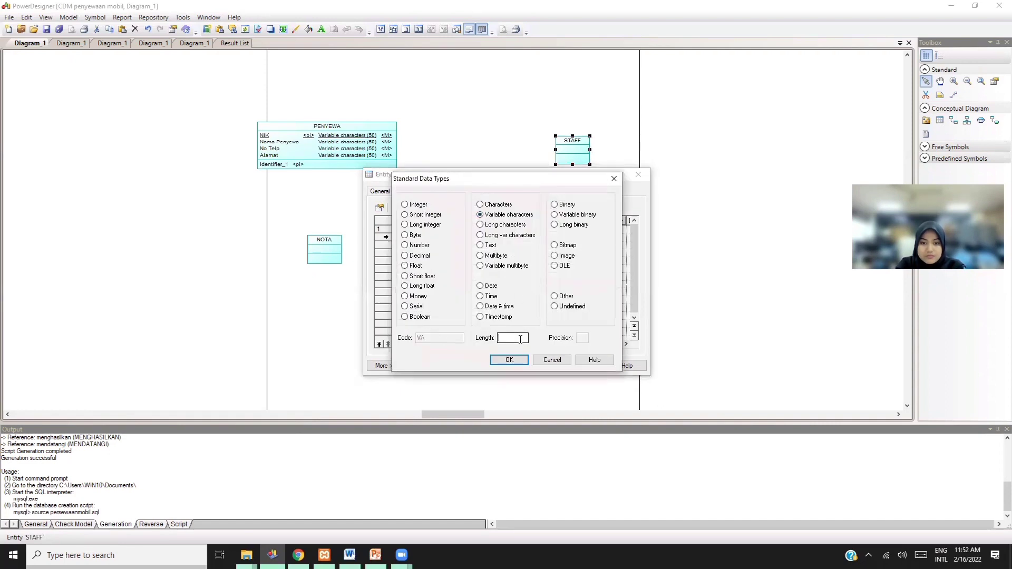
pyautogui.write('50')
pyautogui.press('Return')
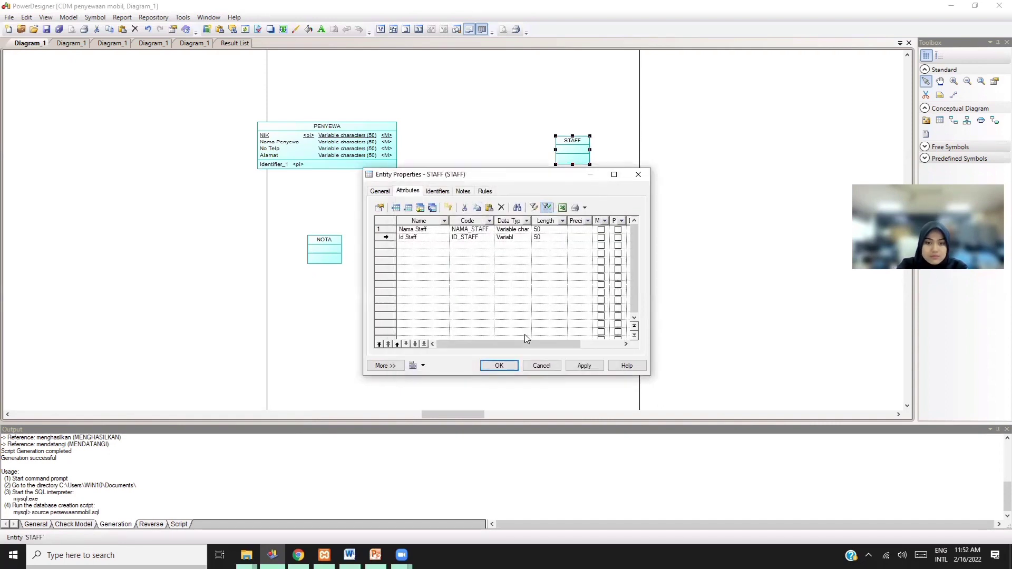
# - Make Id Staff the primary identifier of STAFF and both attributes mandatory, and apply the entity's properties
pyautogui.click(618, 238)
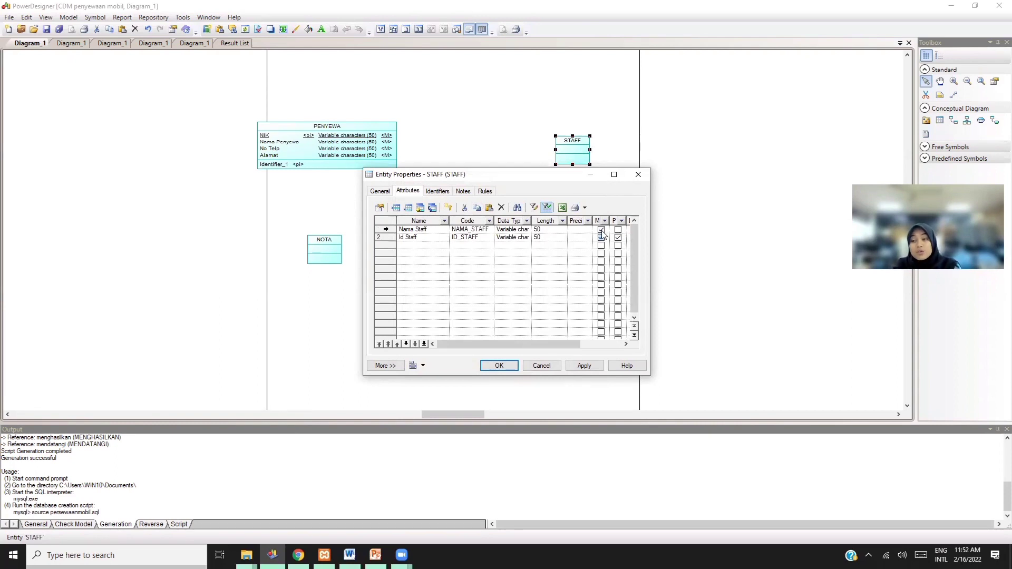
pyautogui.click(594, 368)
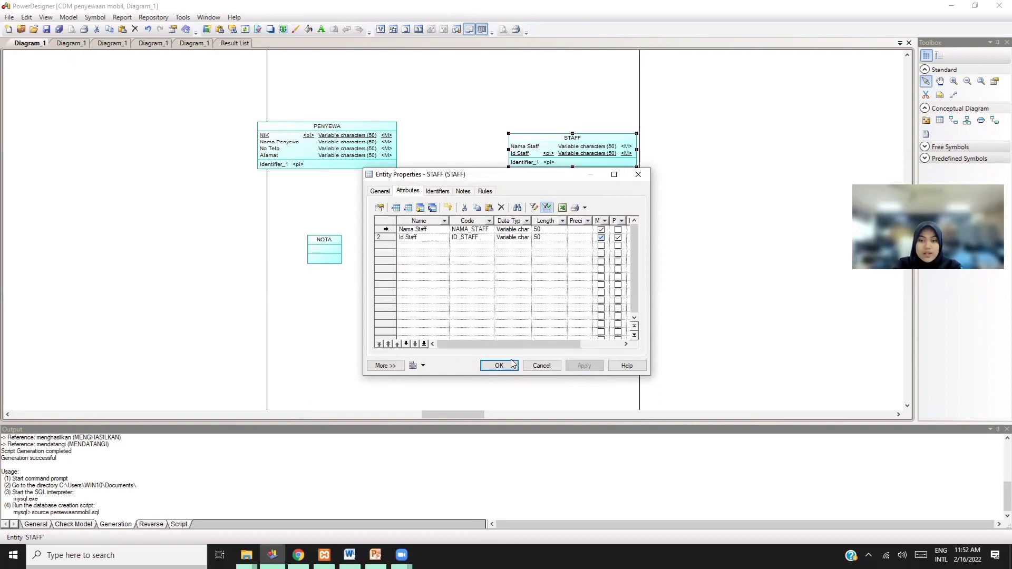
pyautogui.click(499, 365)
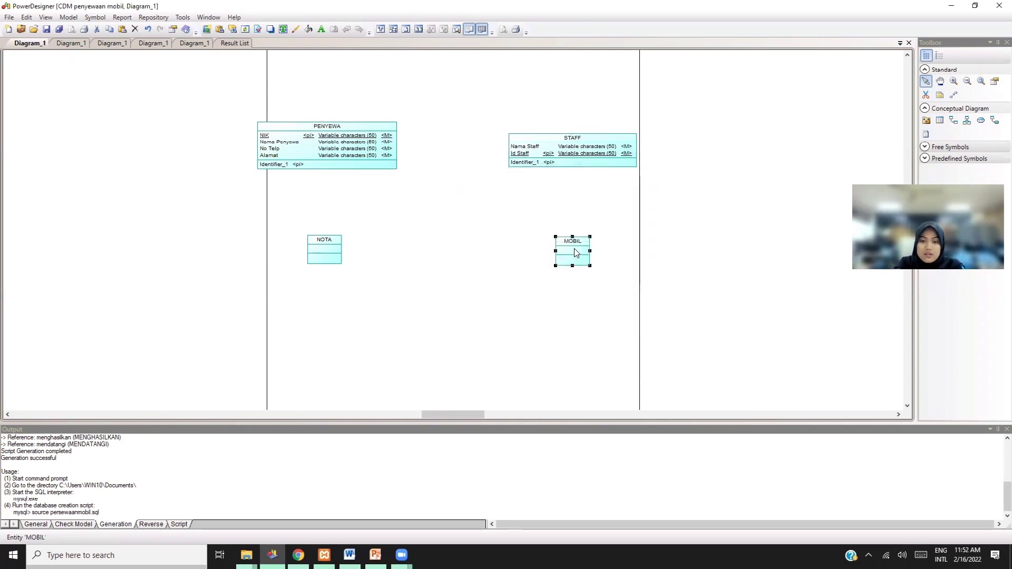
# - Add the attributes Merek Mobil, Tipe Mobil and Plat Nomer to the MOBIL entity
pyautogui.doubleClick(576, 251)
pyautogui.click(408, 192)
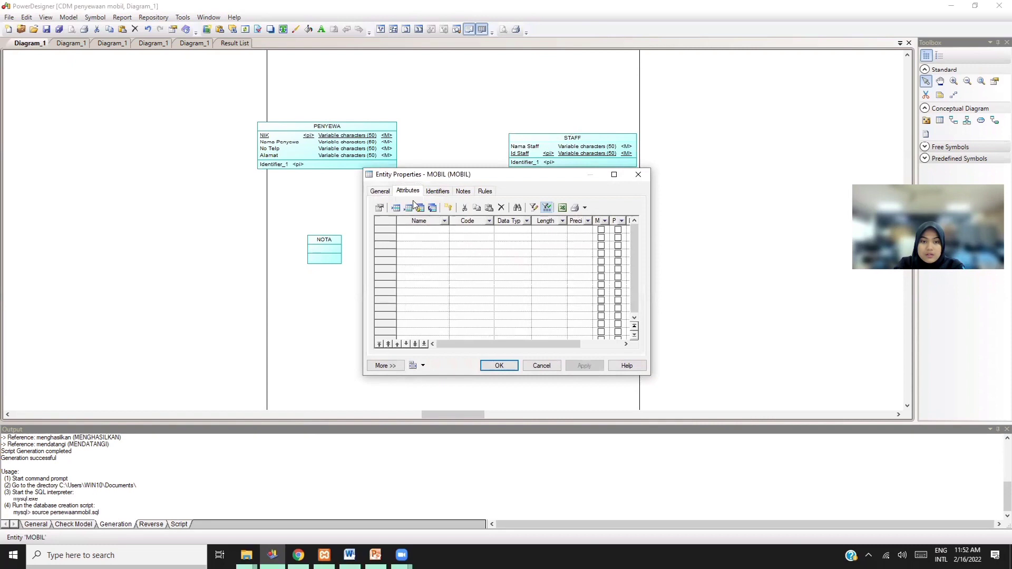
pyautogui.click(426, 233)
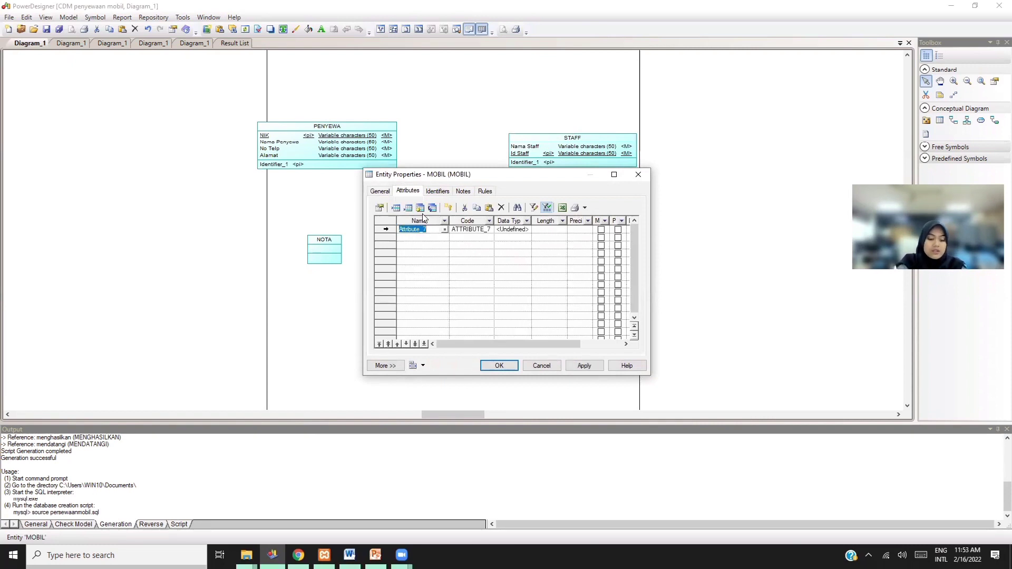
pyautogui.write('Merek Mobil')
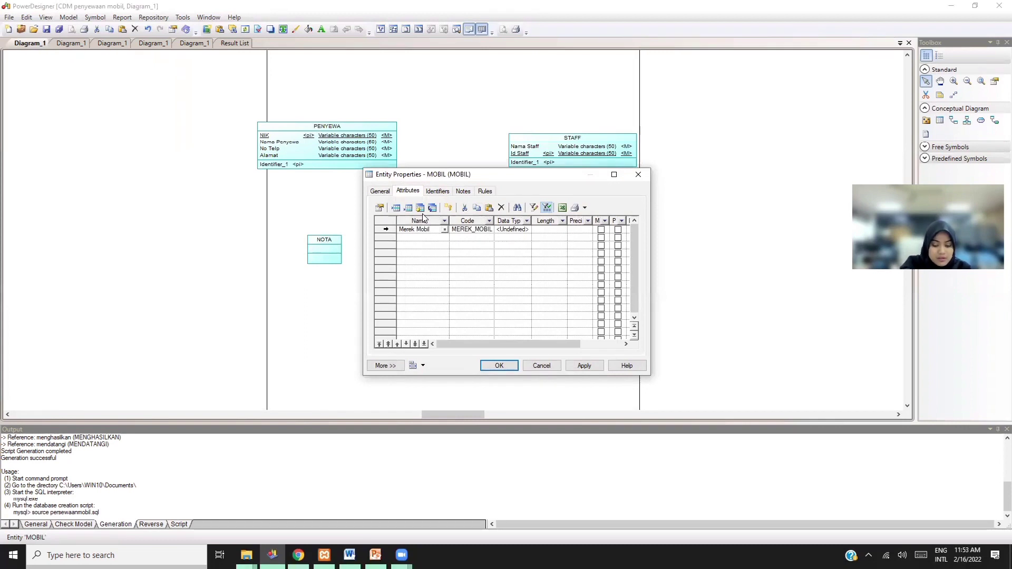
pyautogui.press('Down')
pyautogui.write('Tiope')
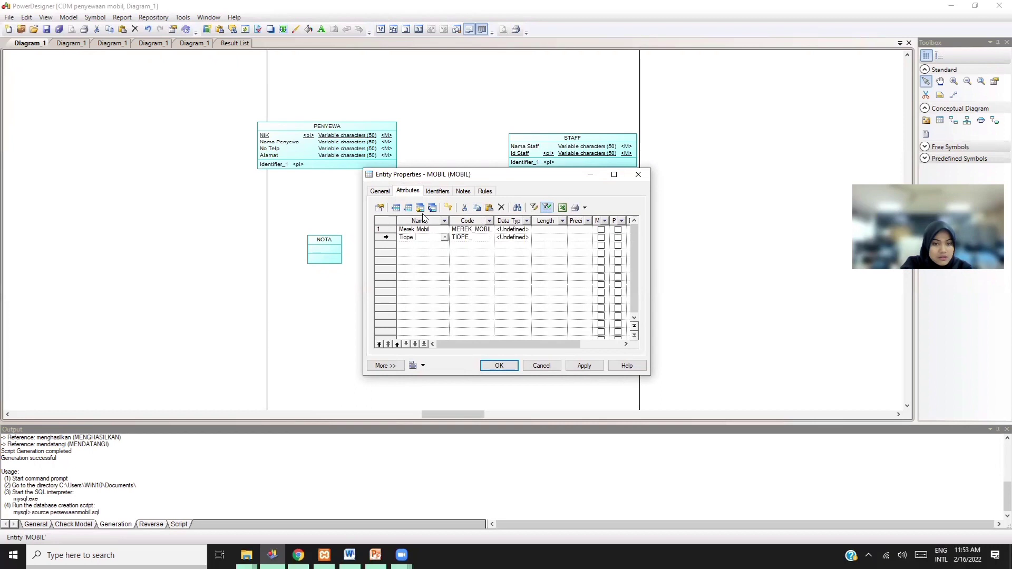
pyautogui.write('pe')
pyautogui.press('Down')
pyautogui.write('Plat ')
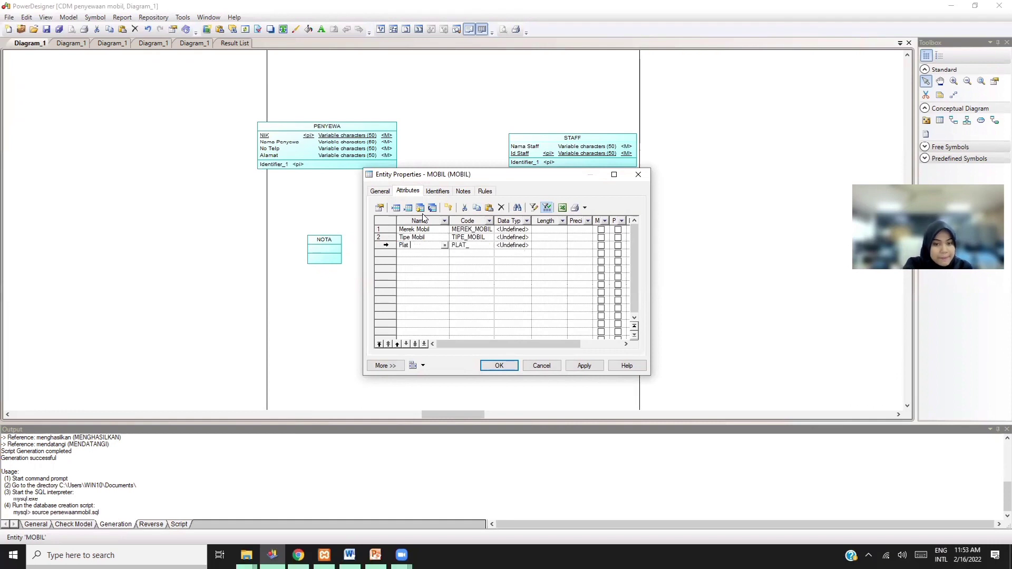
pyautogui.write('Nomer')
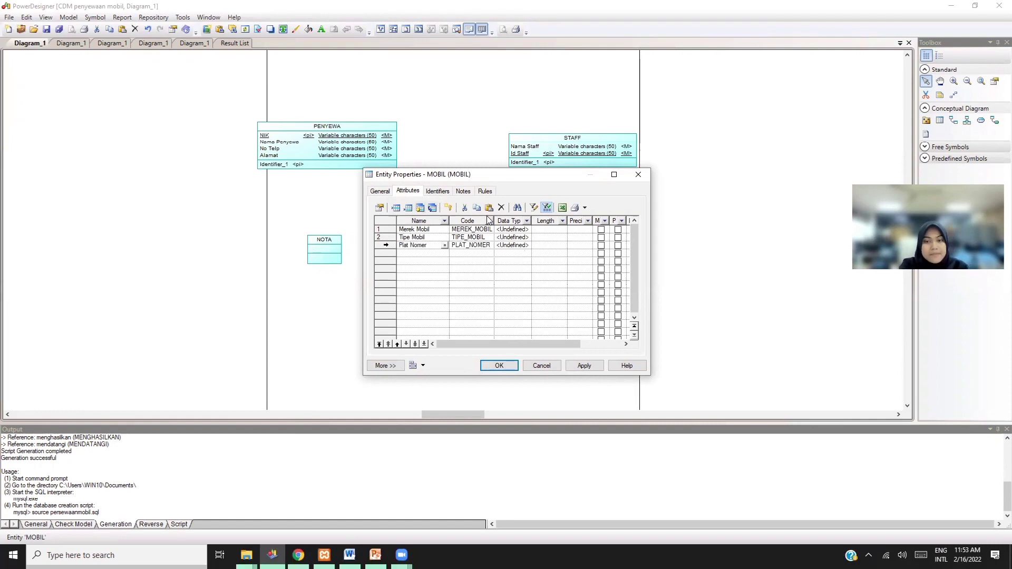
# - Set the Merek Mobil attribute's data type to Variable characters with a length of 50
pyautogui.click(514, 230)
pyautogui.click(527, 229)
pyautogui.click(508, 214)
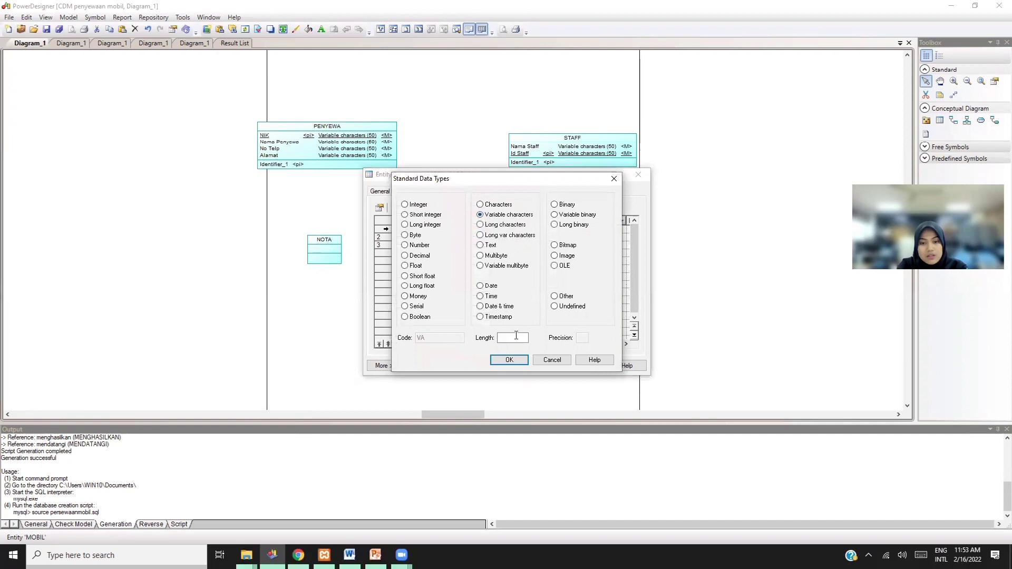
pyautogui.write('50')
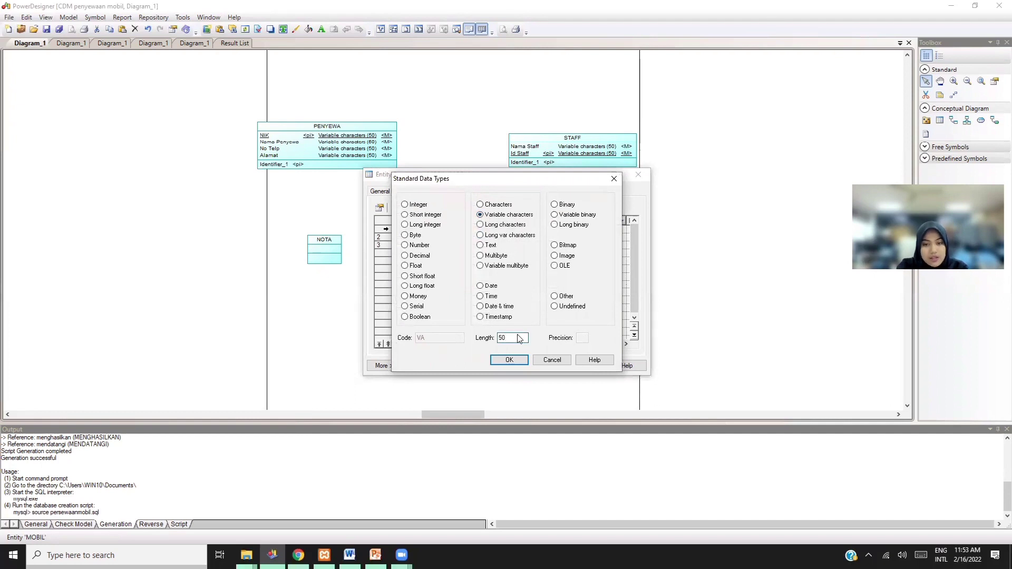
pyautogui.press('Return')
# - Set the Tipe Mobil attribute's data type to Variable characters with a length of 50
pyautogui.click(511, 238)
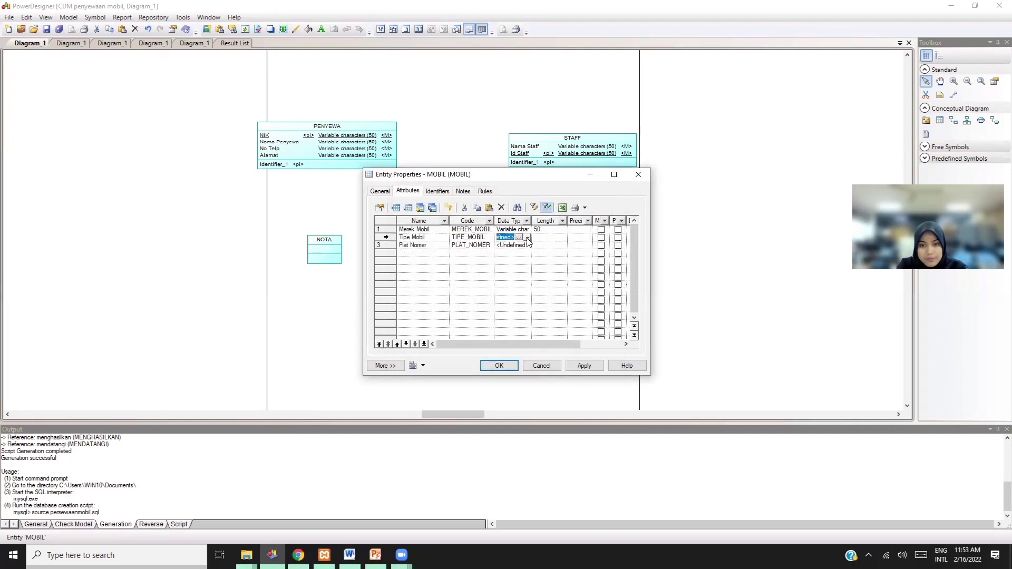
pyautogui.click(527, 237)
pyautogui.click(524, 219)
pyautogui.write('5')
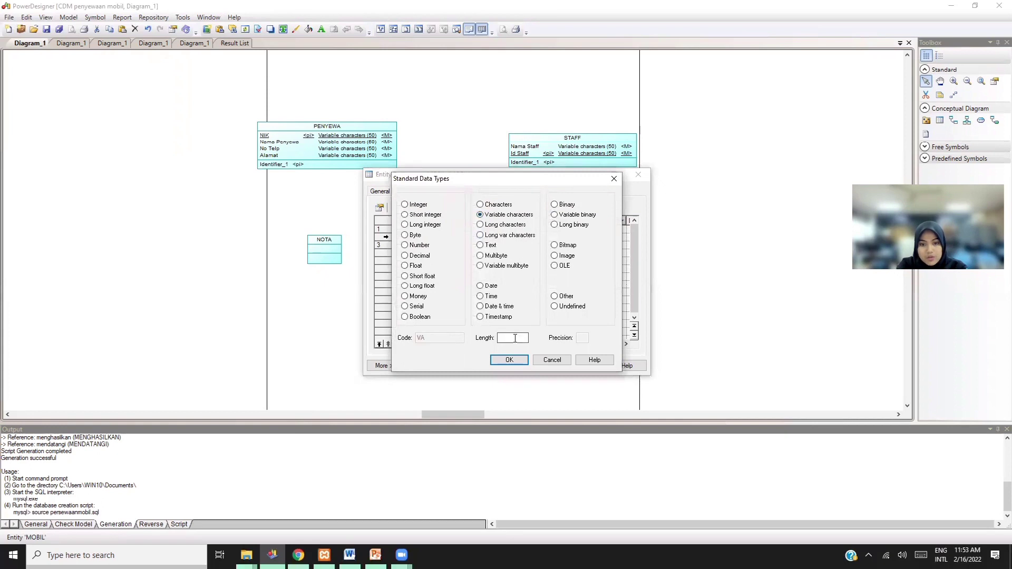
pyautogui.write('0')
pyautogui.press('Return')
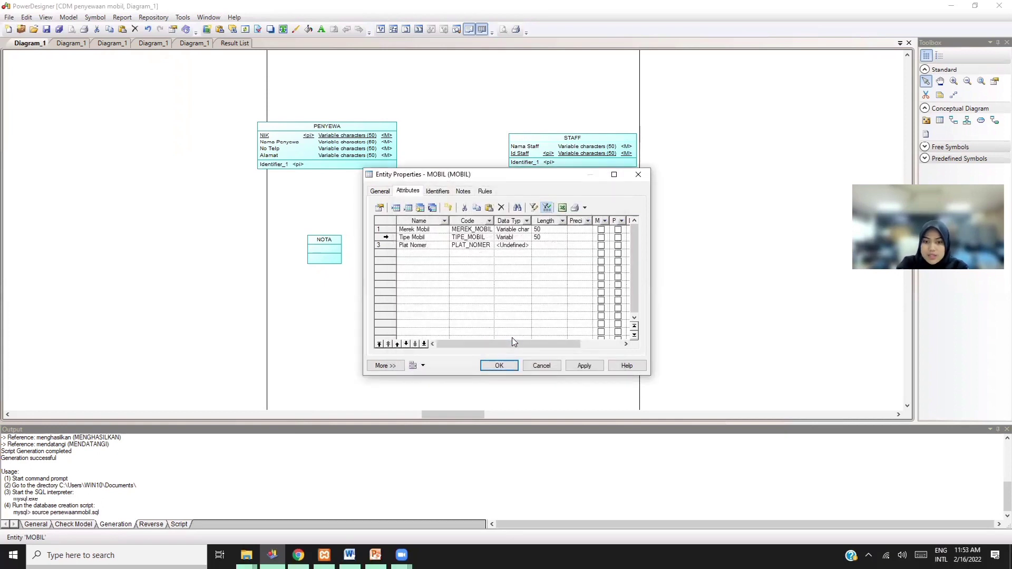
# - Set the Plat Nomer attribute's data type to Variable characters with a length of 50
pyautogui.click(519, 246)
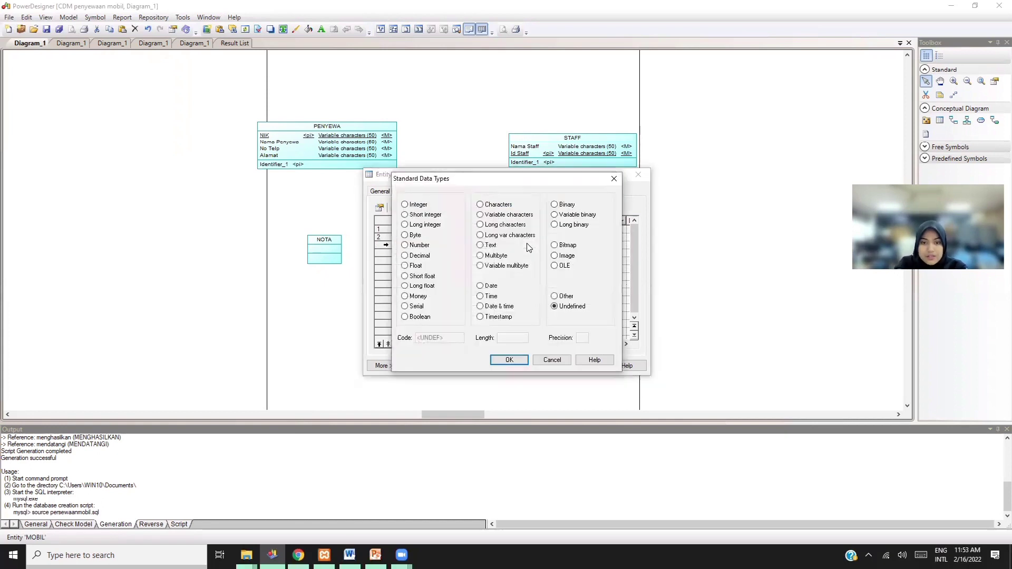
pyautogui.click(515, 216)
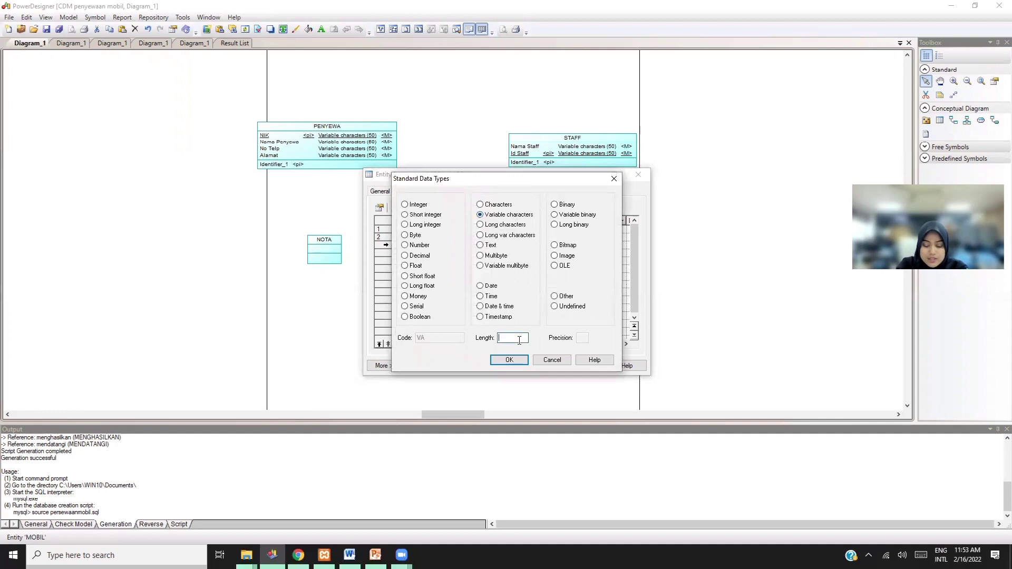
pyautogui.press('Return')
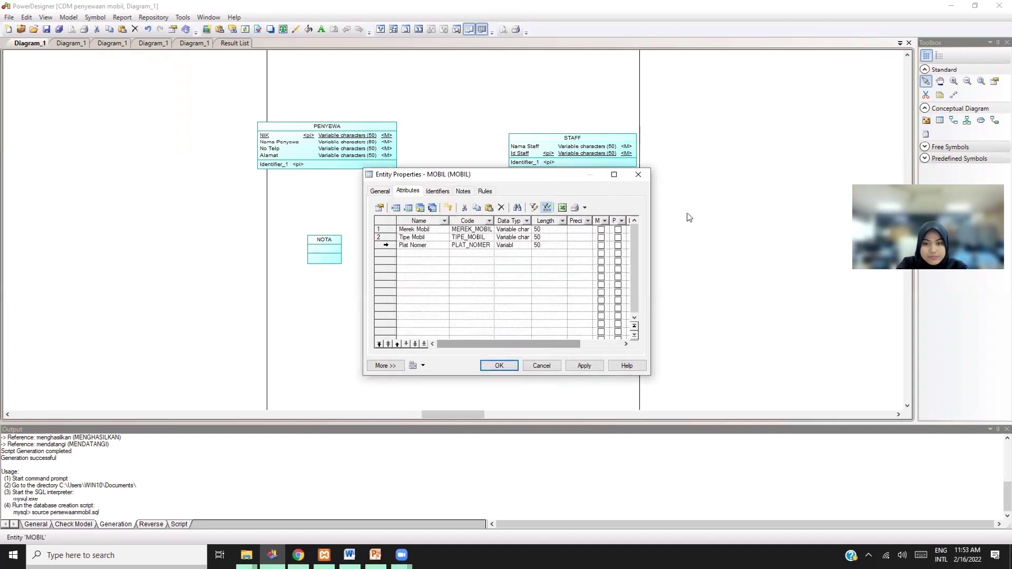
# - Make Plat Nomer the primary identifier of the MOBIL entity and mark all three of its attributes as mandatory
pyautogui.click(618, 245)
pyautogui.click(601, 245)
pyautogui.click(601, 230)
pyautogui.click(583, 365)
pyautogui.click(500, 366)
# - Add the attributes Nomor Nota, Tanggal and Nominal to the NOTA entity
pyautogui.doubleClick(324, 252)
pyautogui.click(407, 191)
pyautogui.click(431, 230)
pyautogui.write('Nomor Nota')
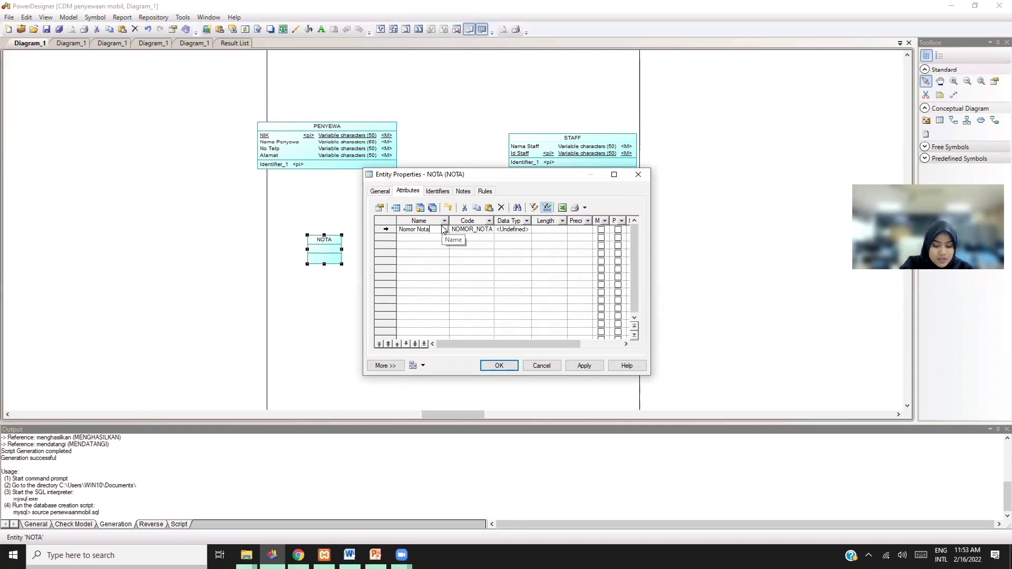
pyautogui.press('Down')
pyautogui.write('tang')
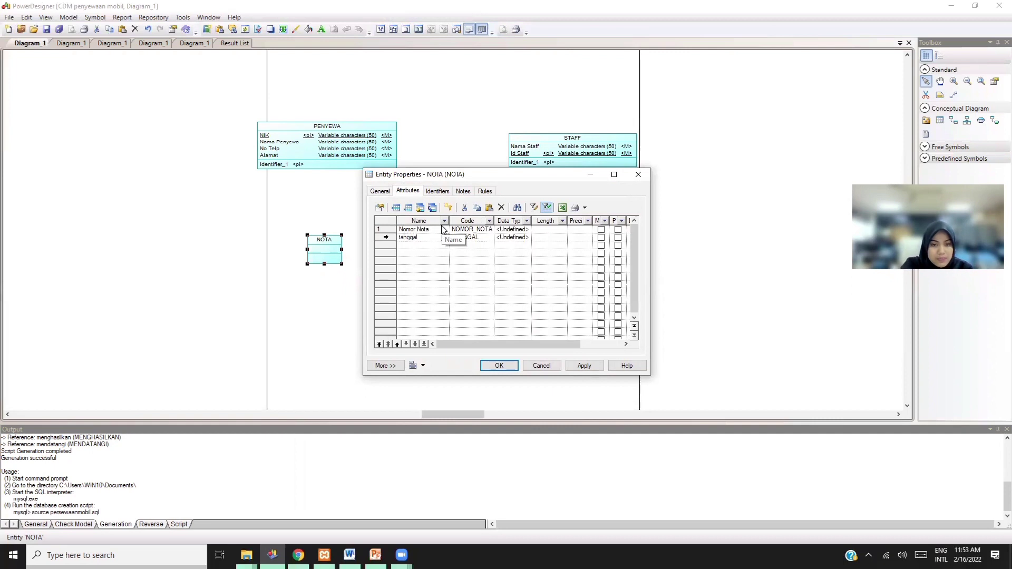
pyautogui.press('Left')
pyautogui.press('BackSpace')
pyautogui.write('T')
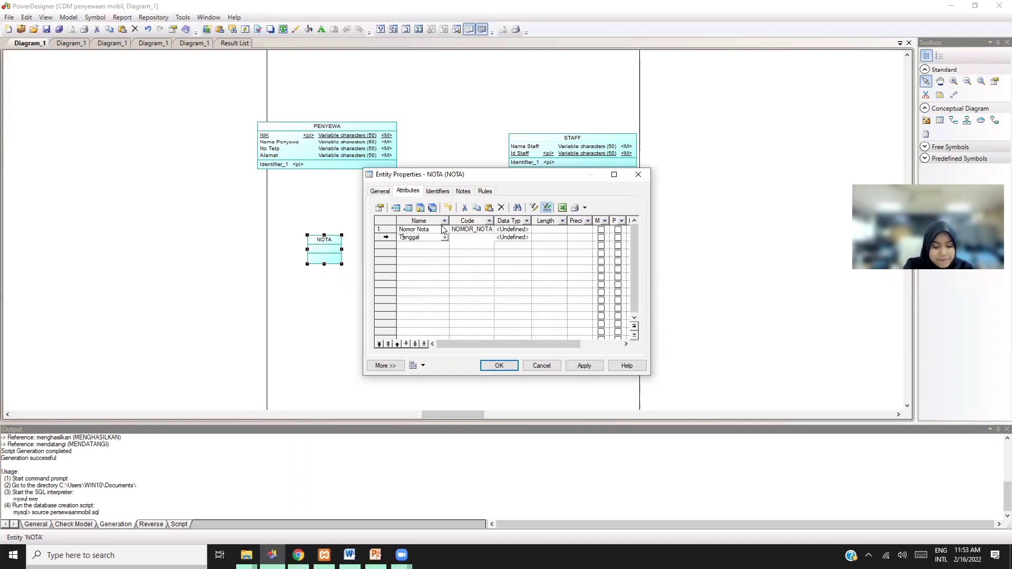
pyautogui.press('Down')
pyautogui.write('N')
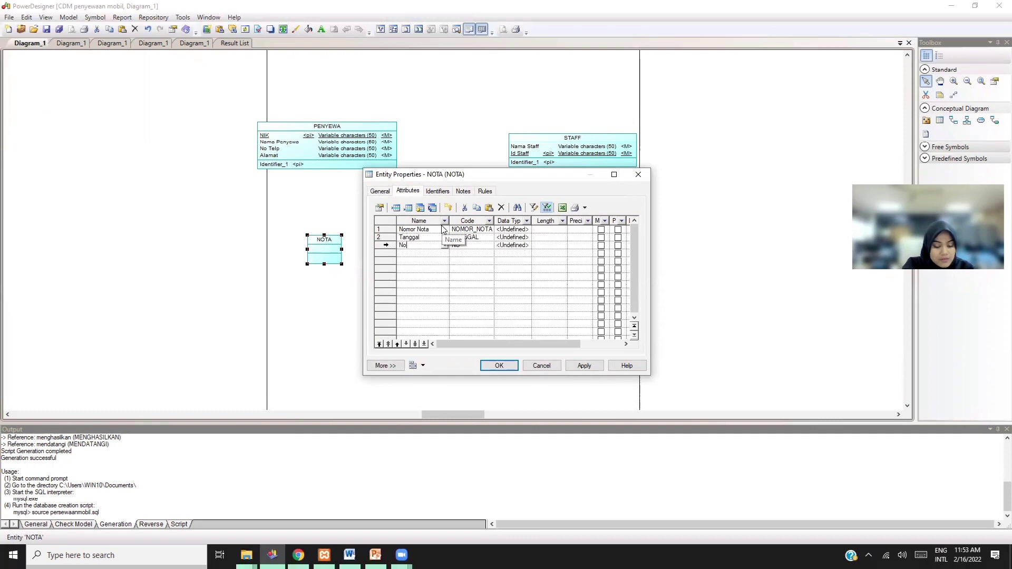
pyautogui.press('Return')
# - Set the Nomor Nota attribute's data type to Variable characters with a length of 50
pyautogui.click(528, 231)
pyautogui.click(528, 231)
pyautogui.click(509, 215)
pyautogui.click(514, 338)
pyautogui.write('50')
pyautogui.press('Return')
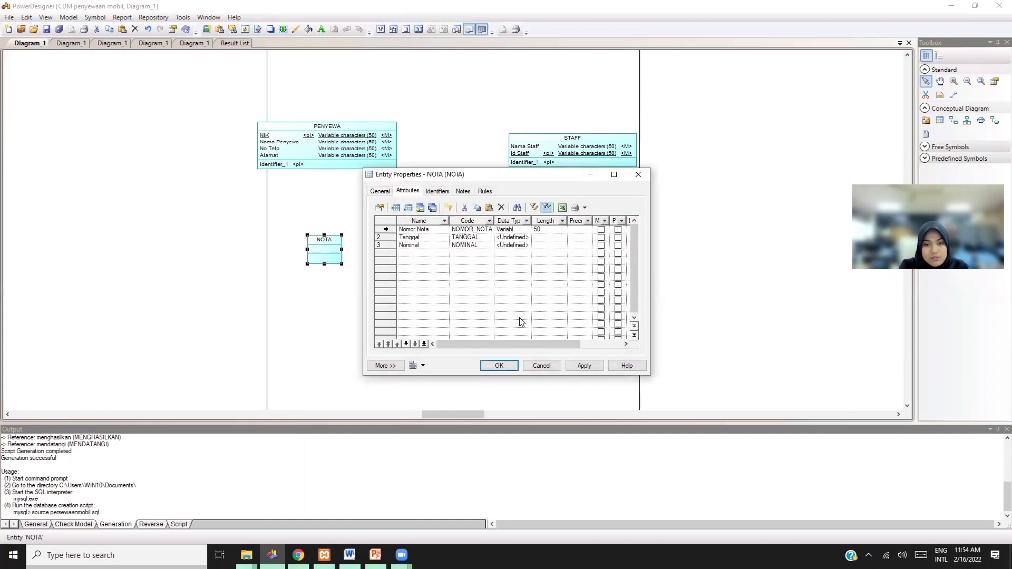
# - Set the Tanggal attribute's data type to Variable characters with a length of 50
pyautogui.click(529, 238)
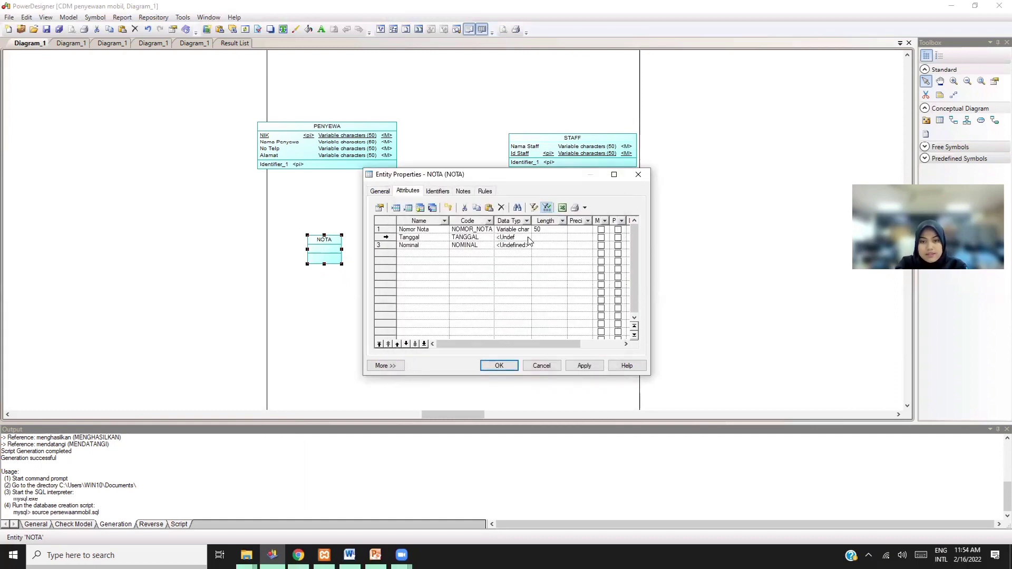
pyautogui.click(528, 237)
pyautogui.click(509, 214)
pyautogui.click(526, 335)
pyautogui.write('50')
pyautogui.press('Return')
# - Set the Nominal attribute's data type to Variable characters with a length of 50
pyautogui.click(527, 246)
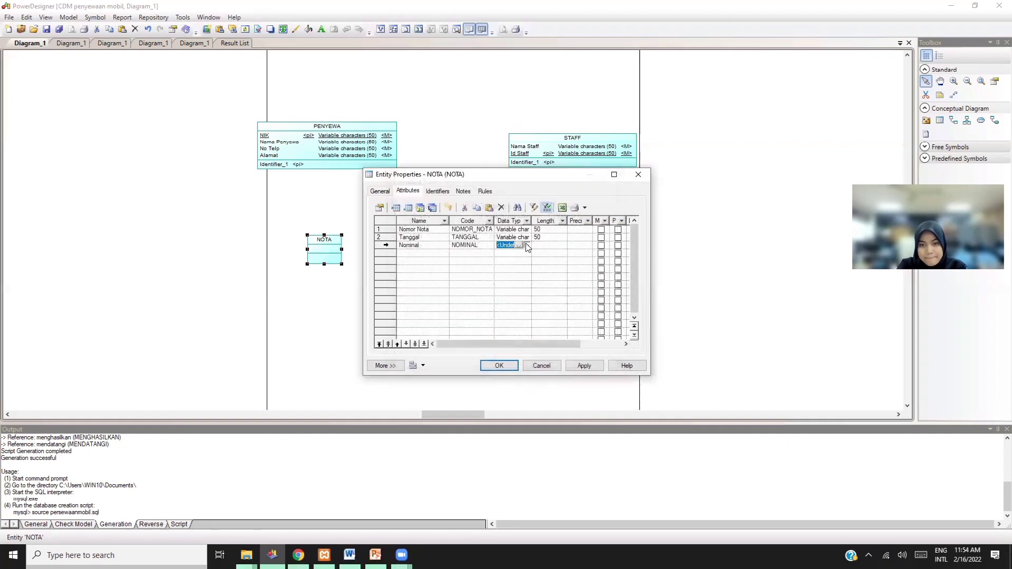
pyautogui.click(527, 245)
pyautogui.click(519, 215)
pyautogui.click(520, 335)
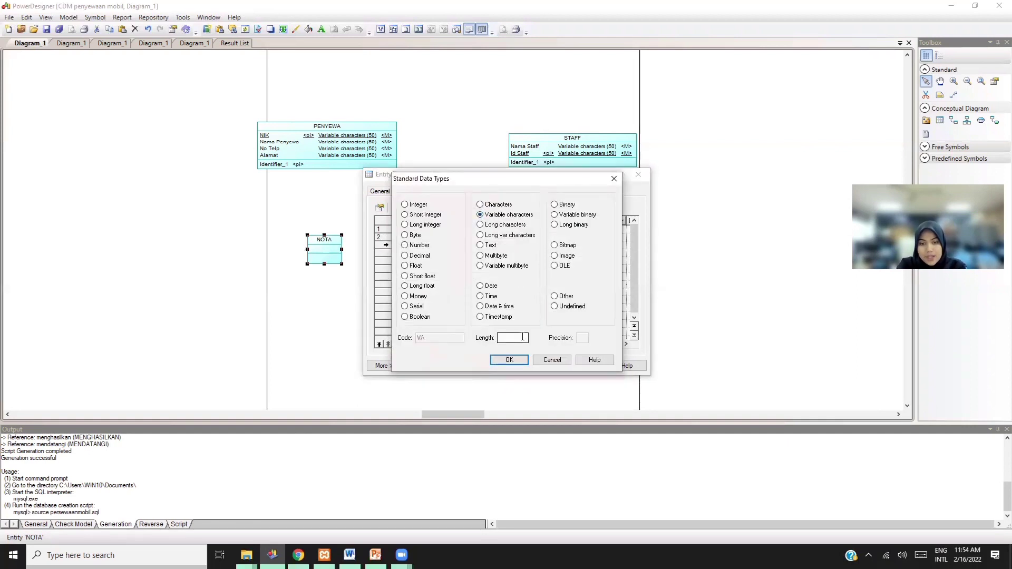
pyautogui.write('50')
pyautogui.press('Return')
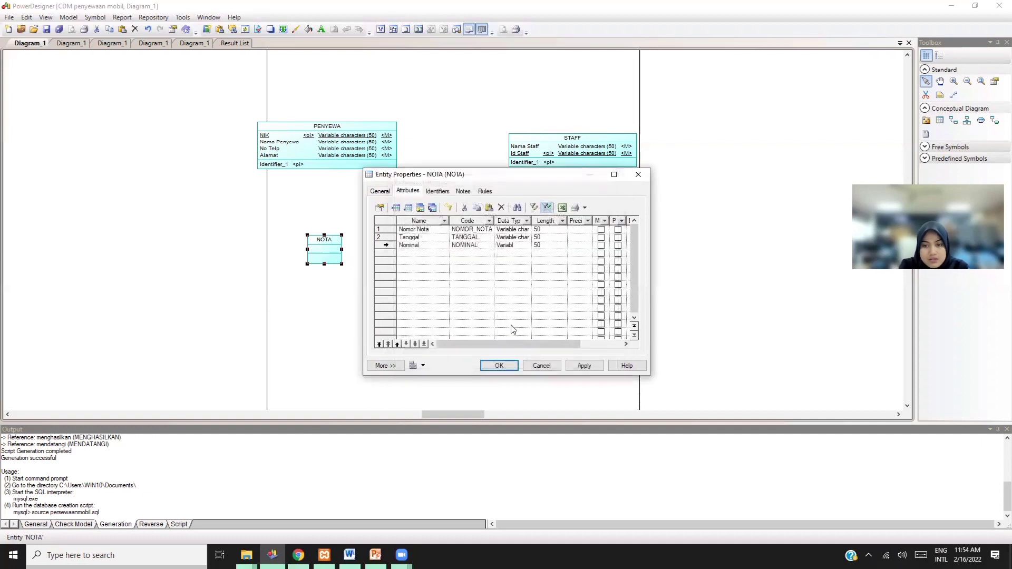
# - Make Nomor Nota the primary identifier of the NOTA entity and mark Nomor Nota, Tanggal and Nominal as mandatory
pyautogui.click(617, 230)
pyautogui.click(601, 237)
pyautogui.click(601, 245)
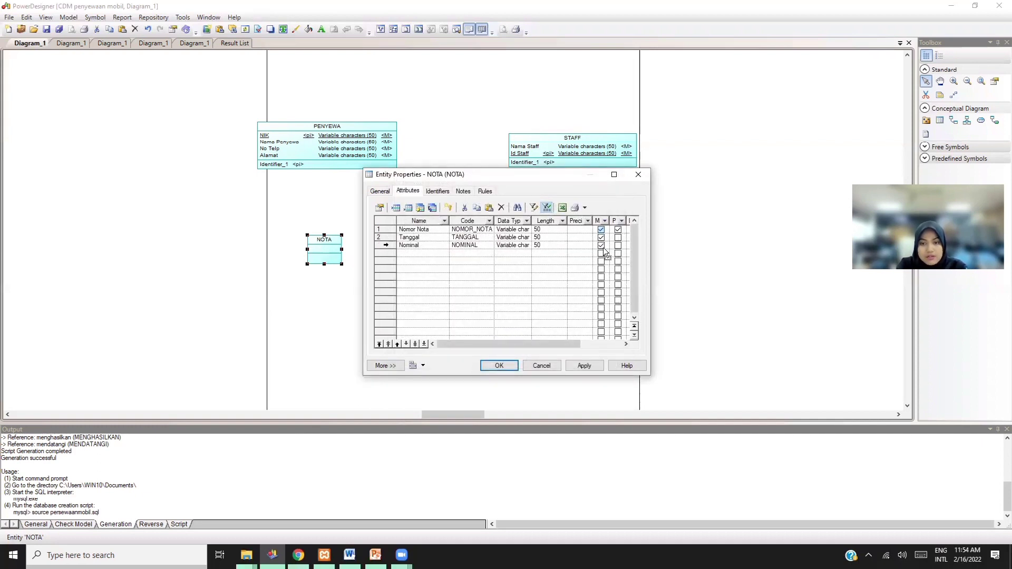
pyautogui.click(584, 365)
pyautogui.click(499, 366)
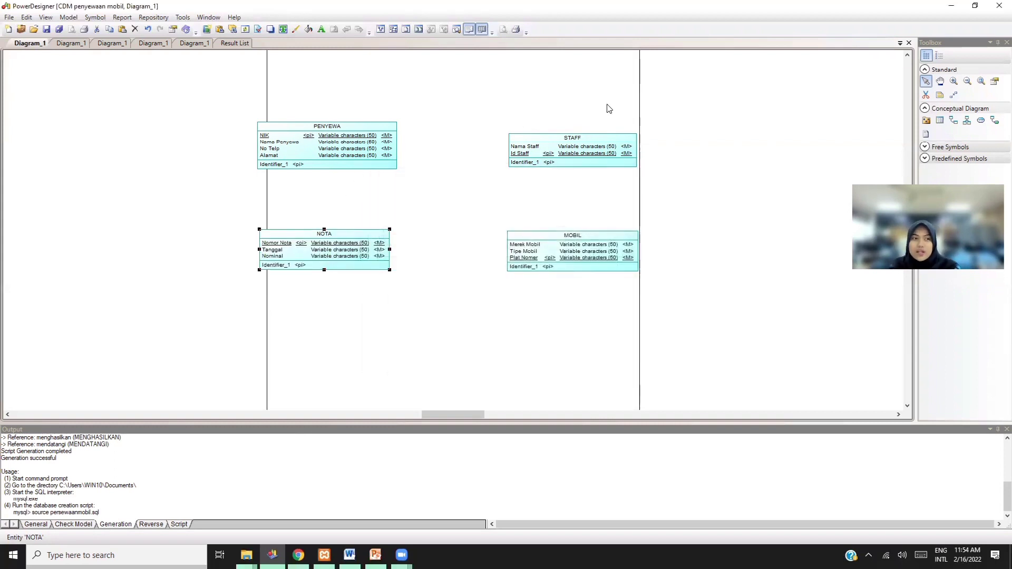
# - Draw relationships from PENYEWA to STAFF, from STAFF to MOBIL and from MOBIL to NOTA
pyautogui.click(954, 121)
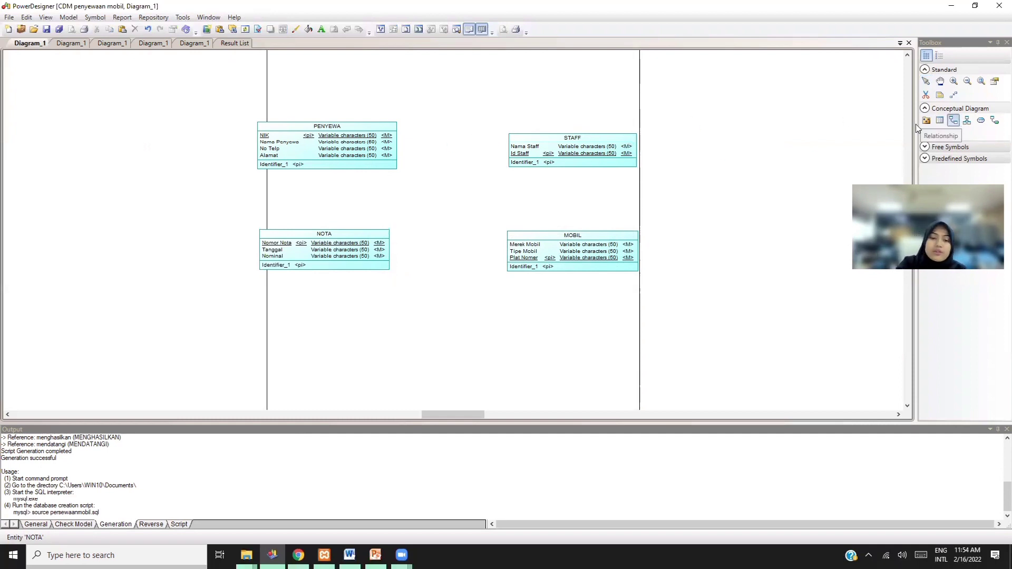
pyautogui.moveTo(395, 155); pyautogui.dragTo(612, 251)
pyautogui.moveTo(522, 252); pyautogui.dragTo(354, 253)
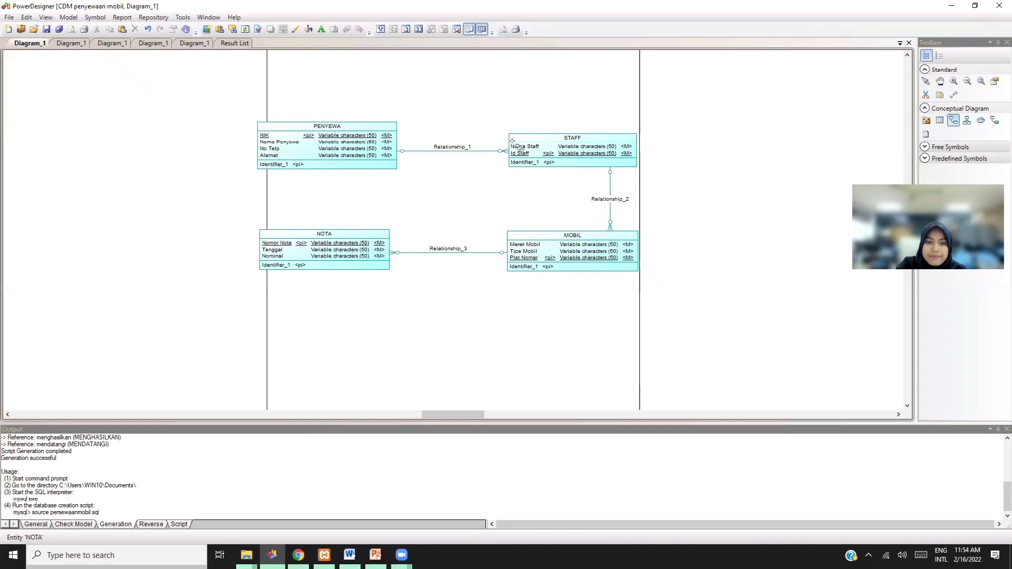
pyautogui.click(928, 84)
# - Rename the relationship between PENYEWA and STAFF as mendatangi
pyautogui.click(458, 148)
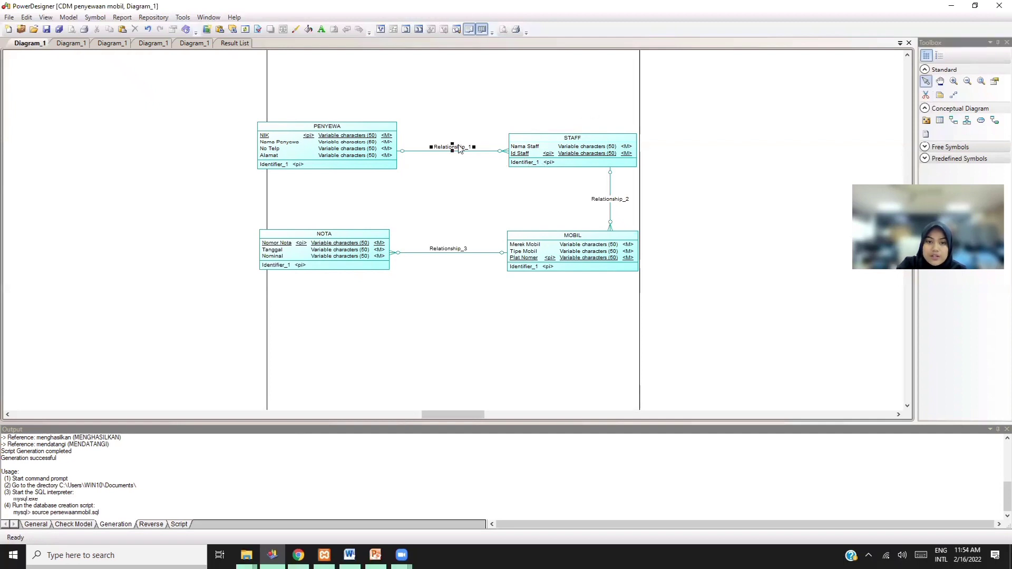
pyautogui.doubleClick(459, 148)
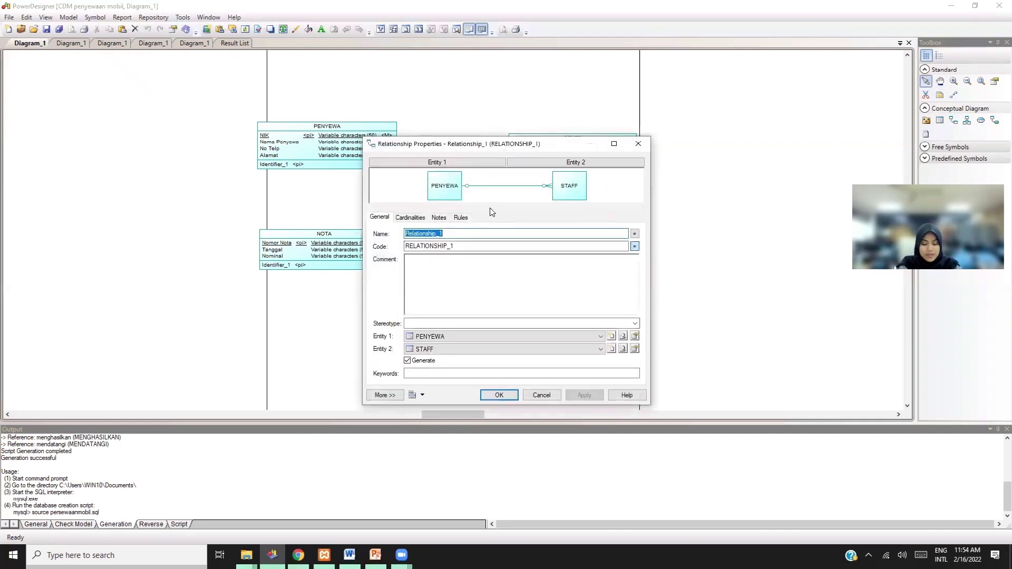
pyautogui.write('mendatangi')
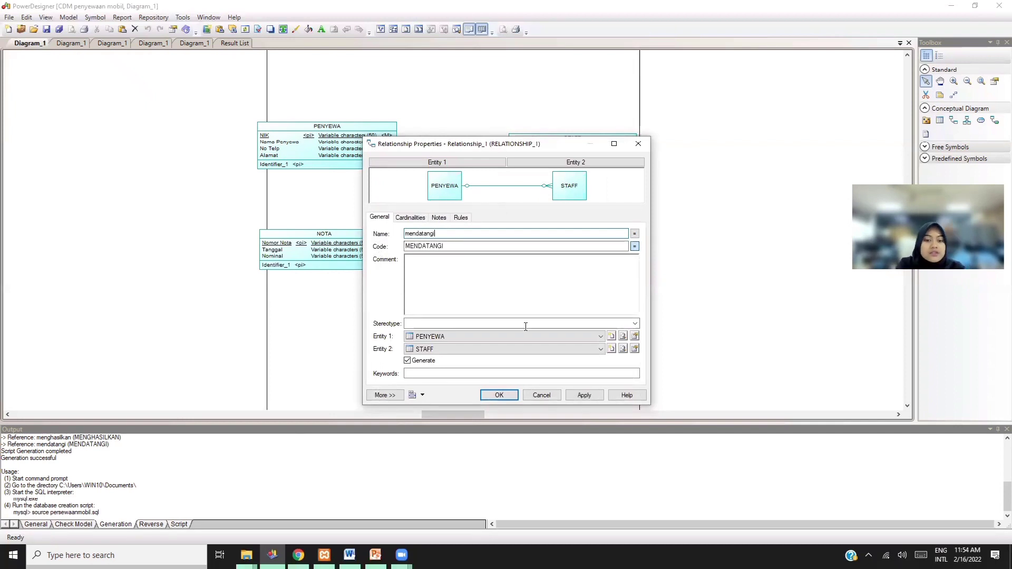
pyautogui.click(583, 395)
pyautogui.click(499, 396)
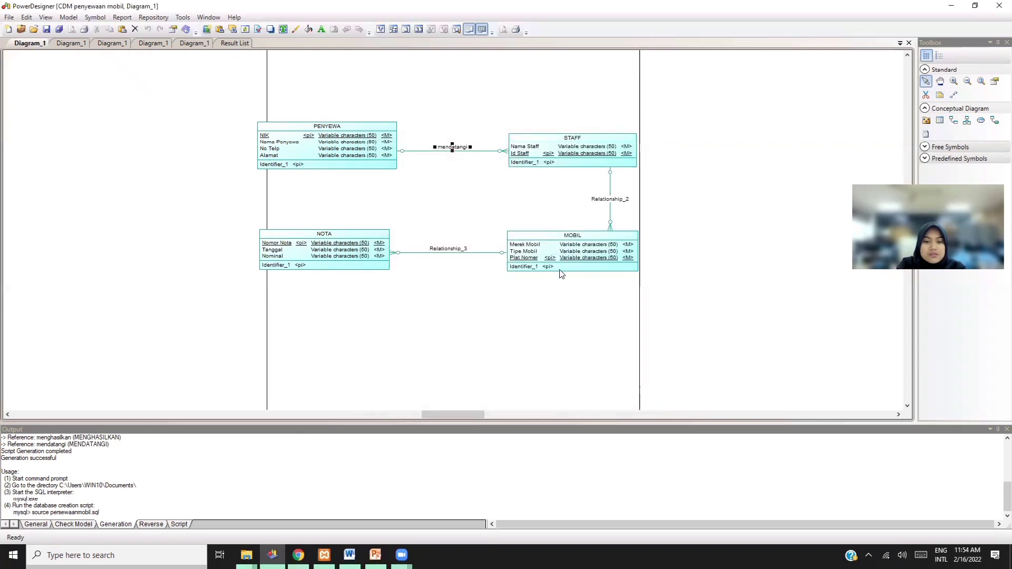
# - Rename the relationship between STAFF and MOBIL as menunjukkan
pyautogui.doubleClick(616, 200)
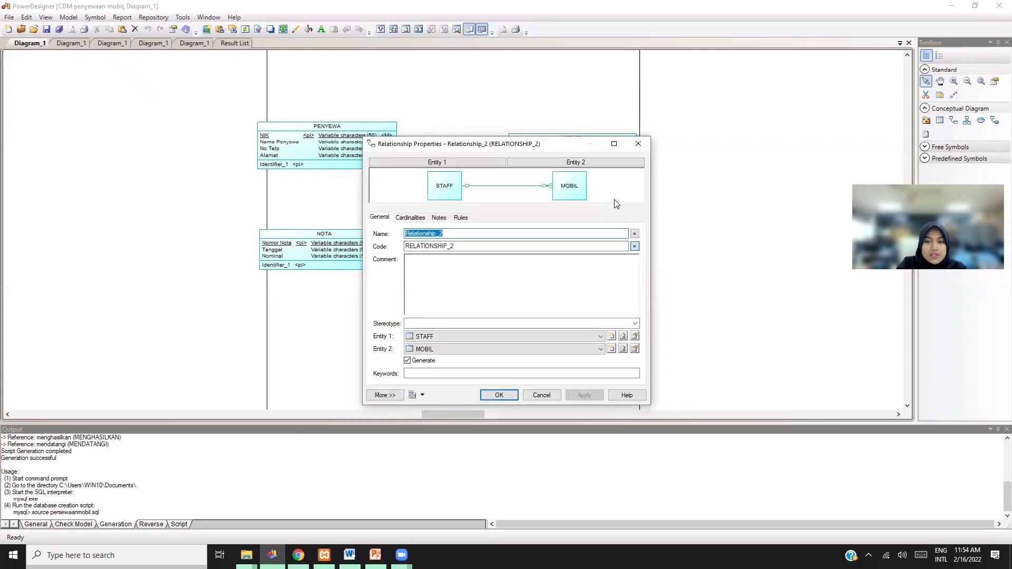
pyautogui.write('menunjukkan')
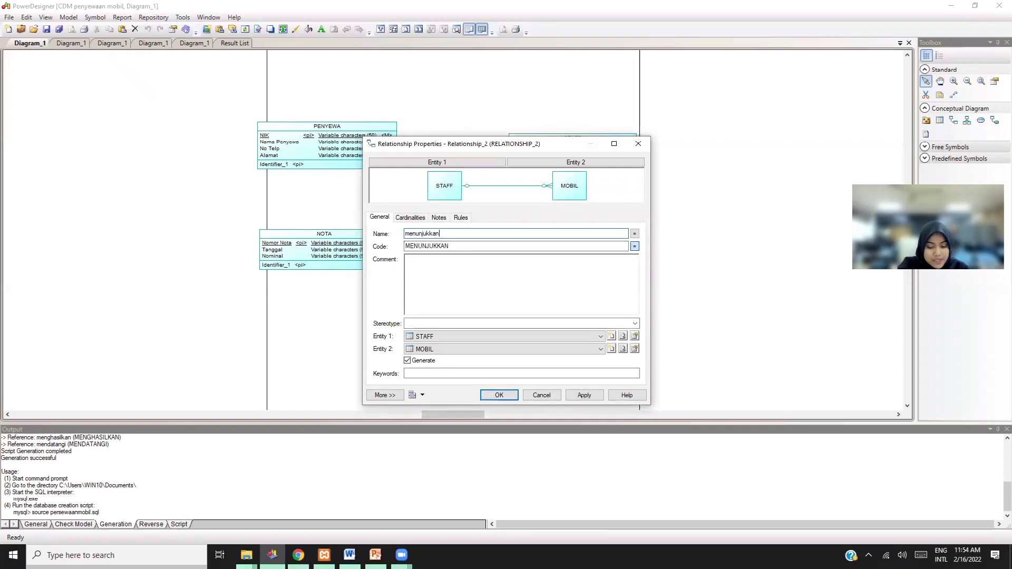
pyautogui.press('Return')
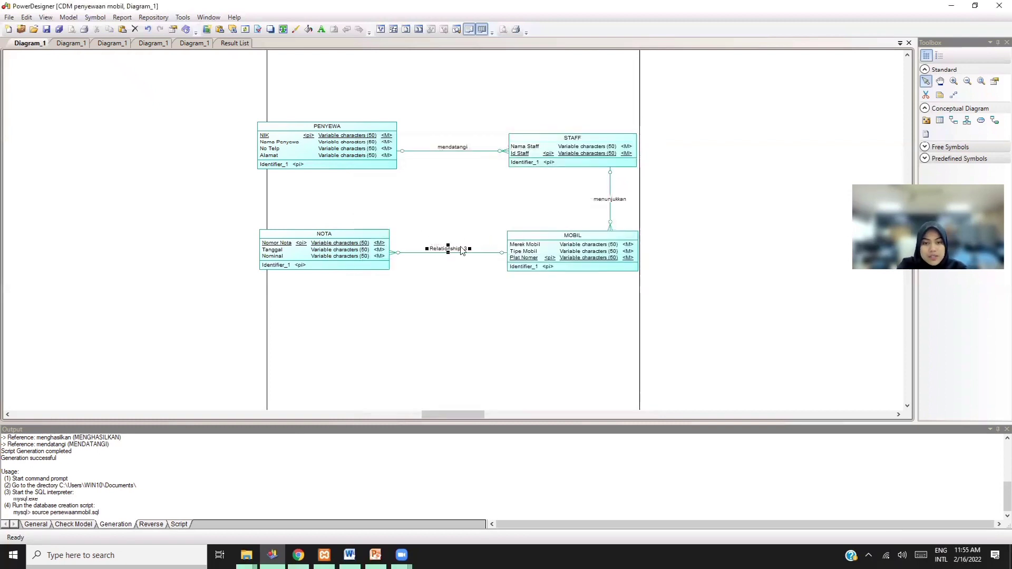
# - Rename the relationship between MOBIL and NOTA as menghasilkan
pyautogui.doubleClick(462, 252)
pyautogui.write('menghasilkan')
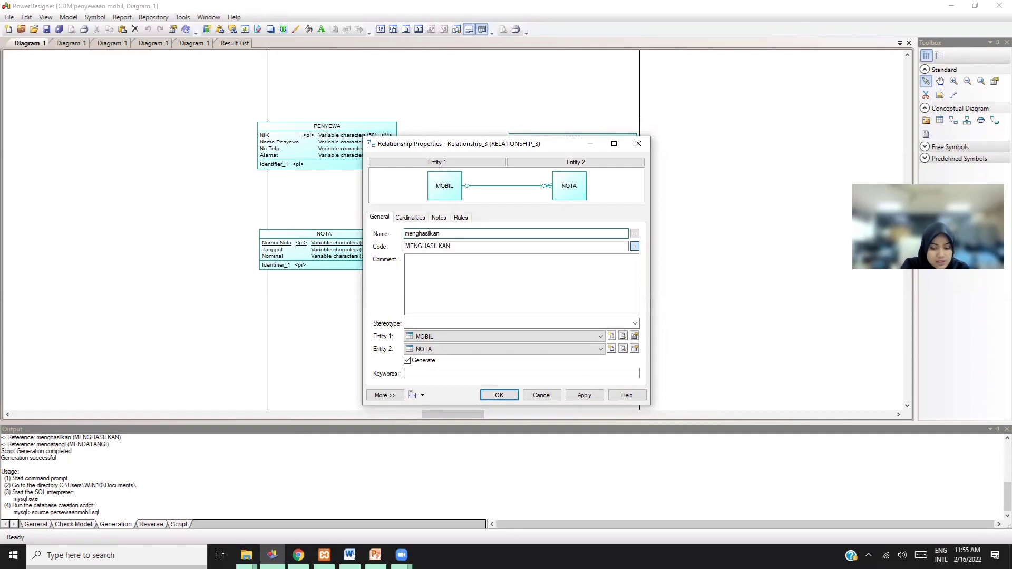
pyautogui.press('Return')
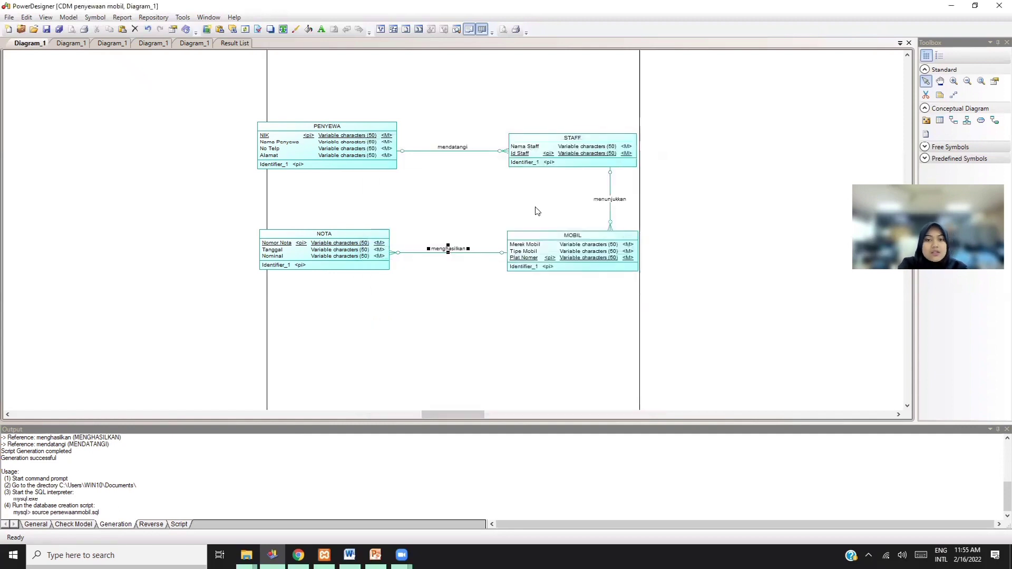
# - Set the cardinality of the mendatangi relationship from PENYEWA to STAFF to Many - one
pyautogui.doubleClick(455, 148)
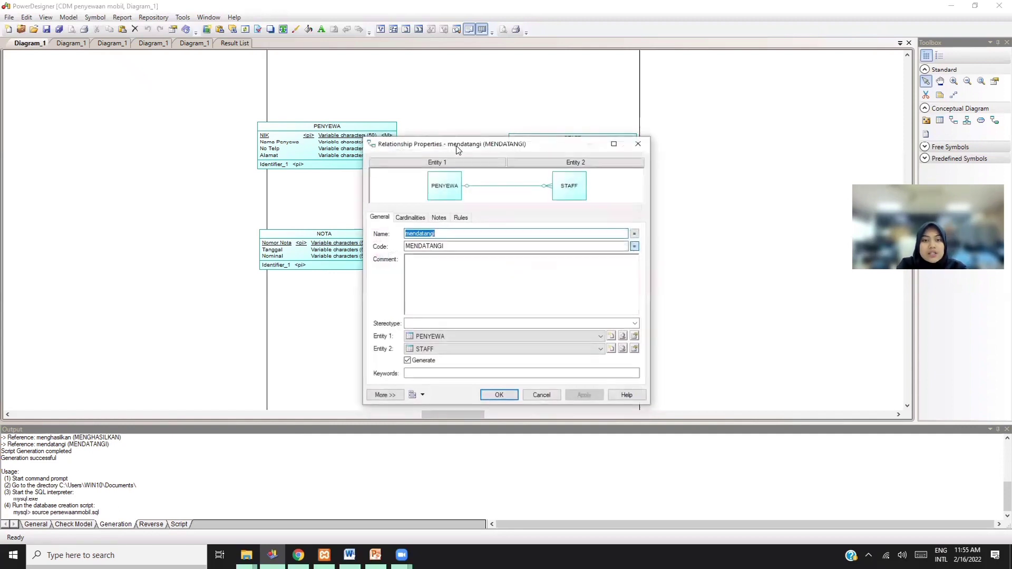
pyautogui.click(410, 218)
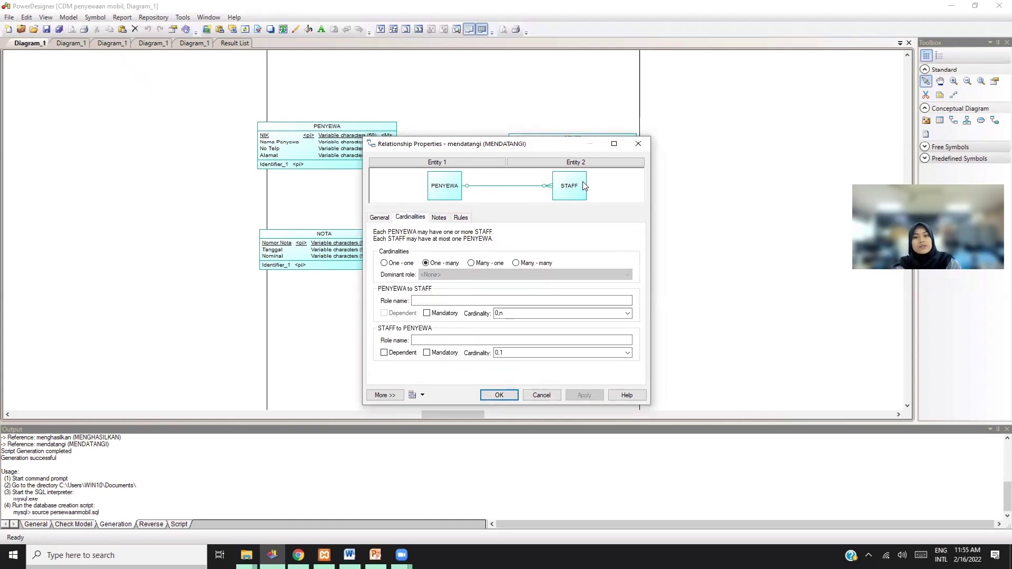
pyautogui.click(495, 265)
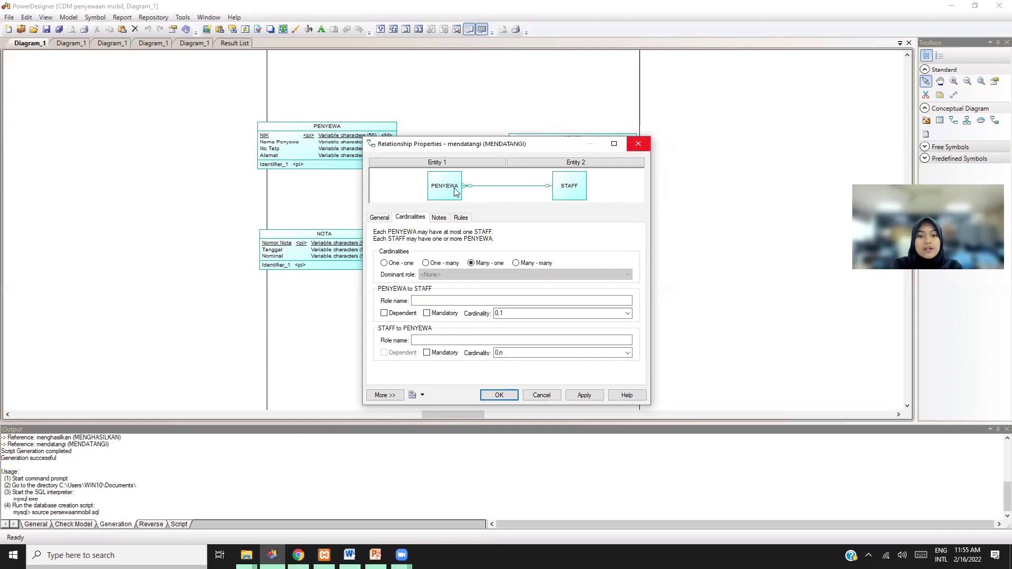
pyautogui.click(585, 395)
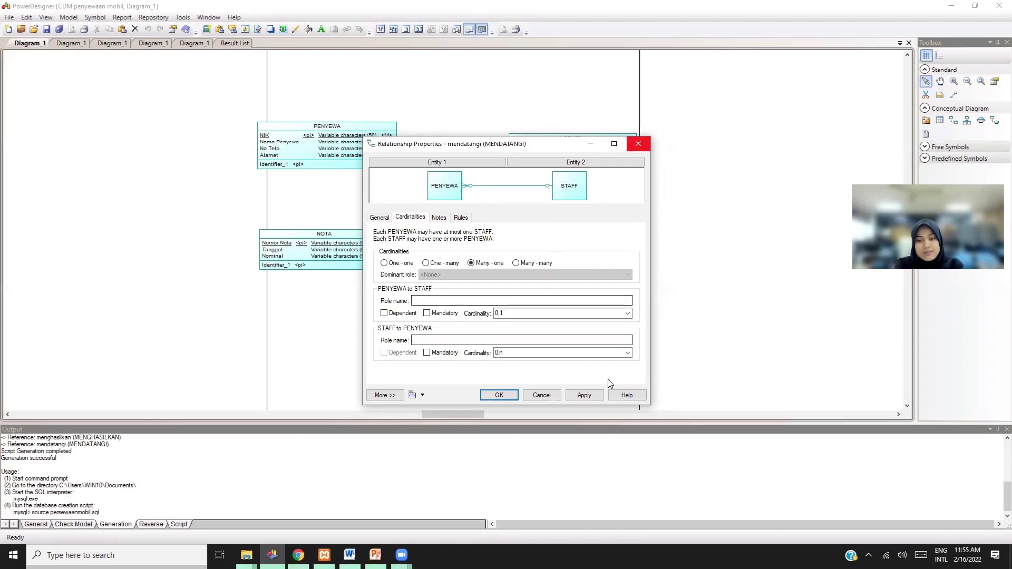
pyautogui.click(503, 394)
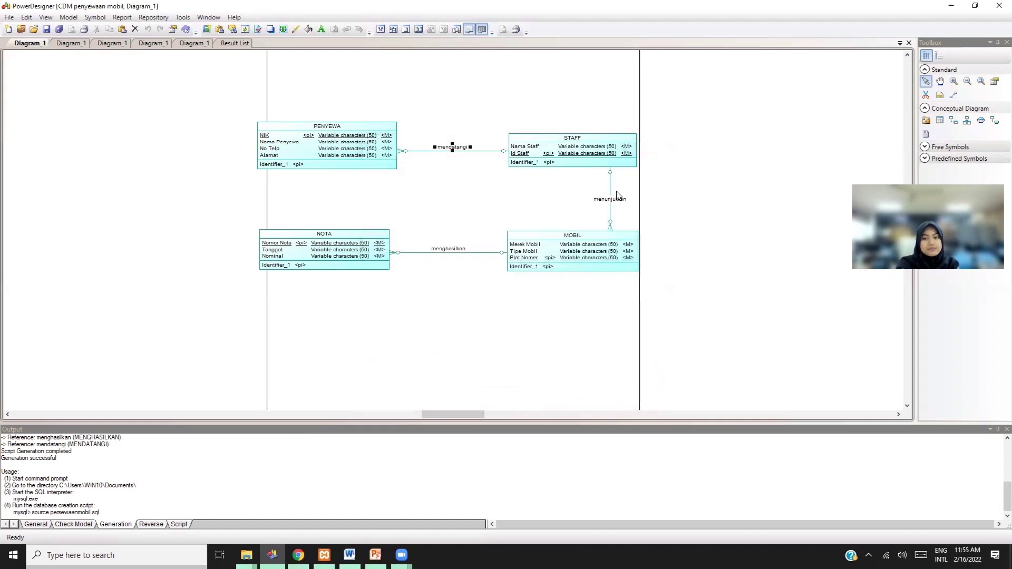
# - Review the cardinality settings of the menunjukkan relationship (STAFF to MOBIL) and the menghasilkan relationship (MOBIL to NOTA)
pyautogui.doubleClick(595, 199)
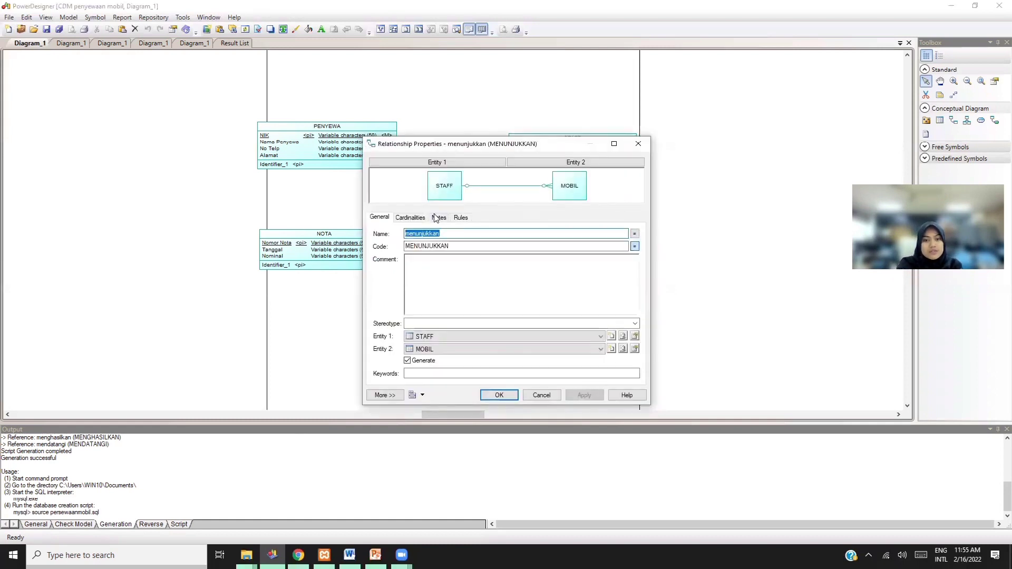
pyautogui.click(415, 218)
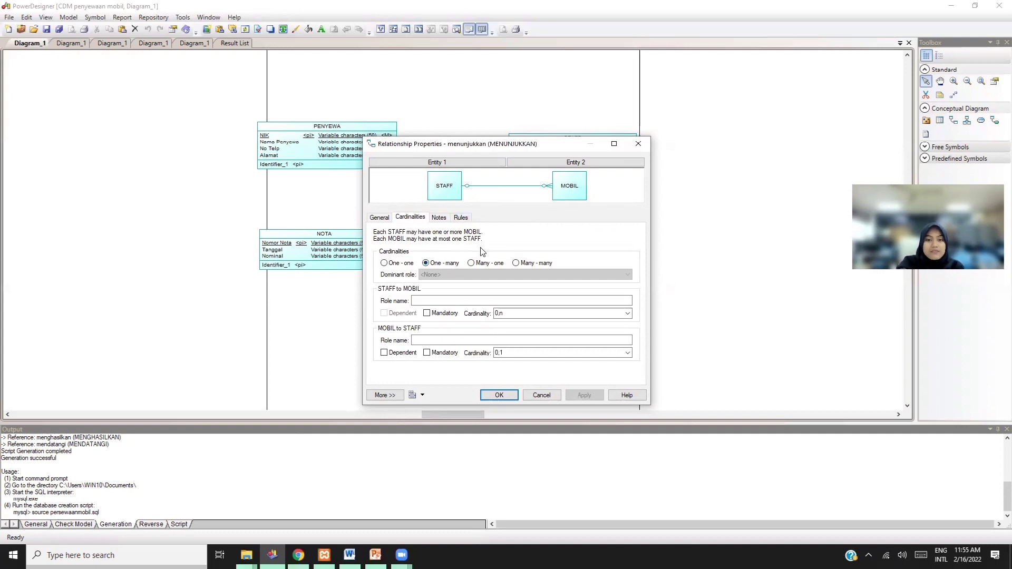
pyautogui.click(499, 395)
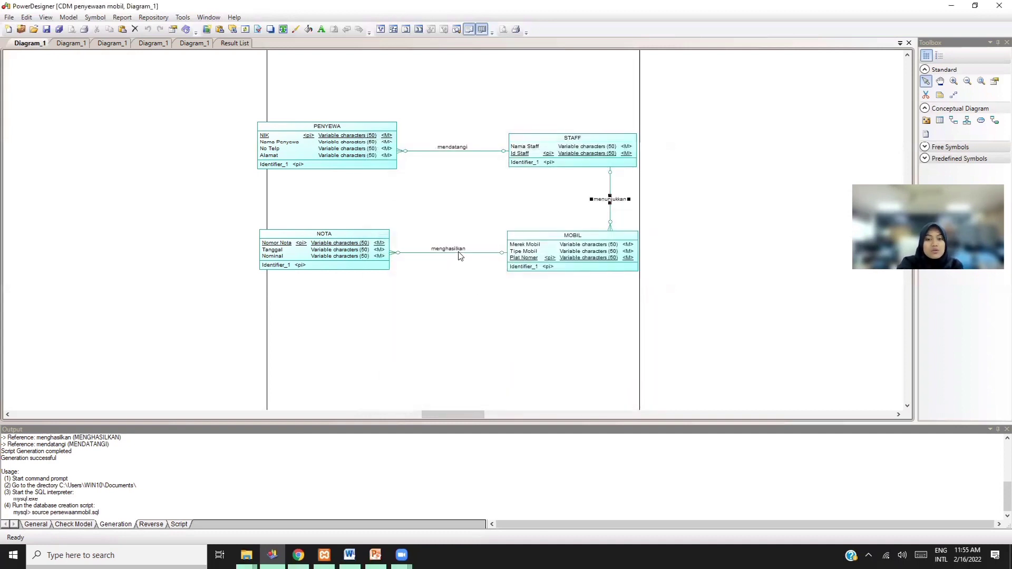
pyautogui.doubleClick(459, 251)
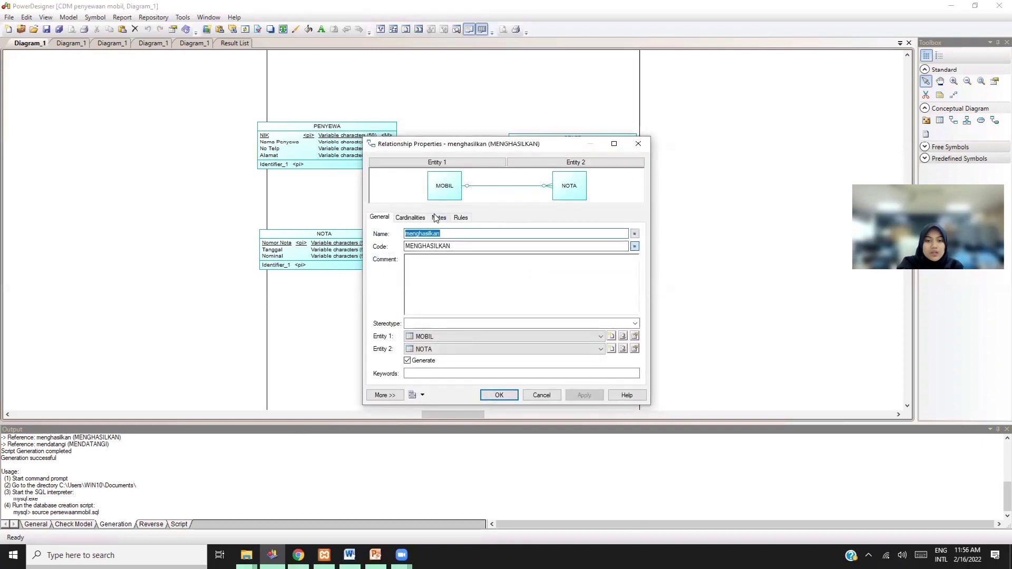
pyautogui.click(417, 218)
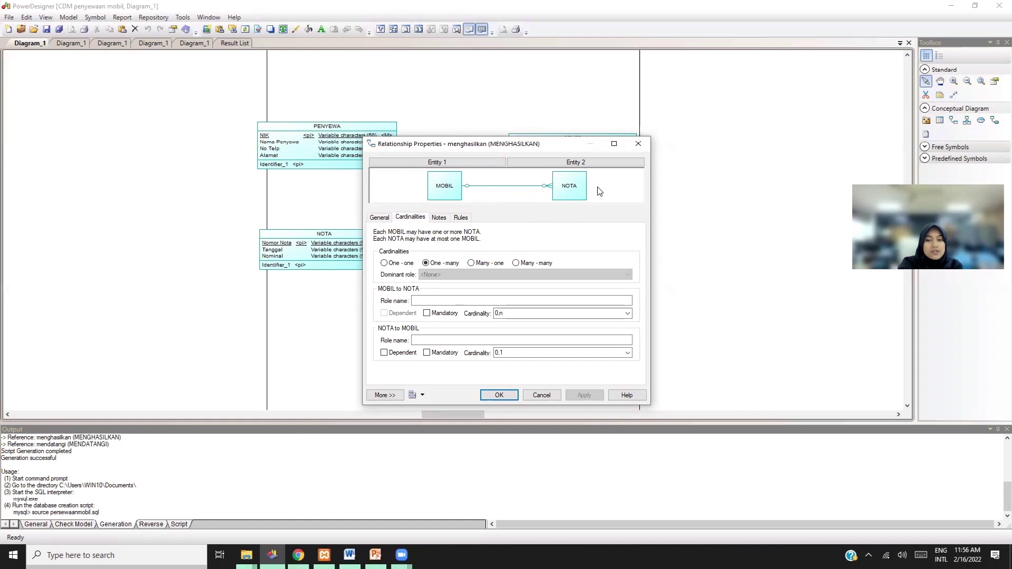
pyautogui.click(508, 394)
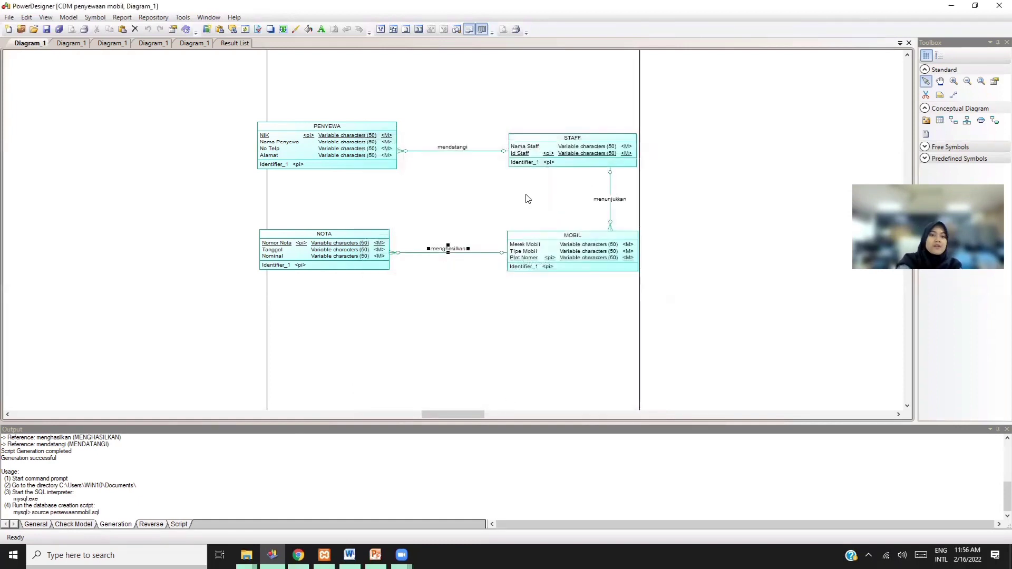
# - Run a model check on the penyewaan mobil conceptual data model with the preset options and return to its diagram
pyautogui.click(182, 18)
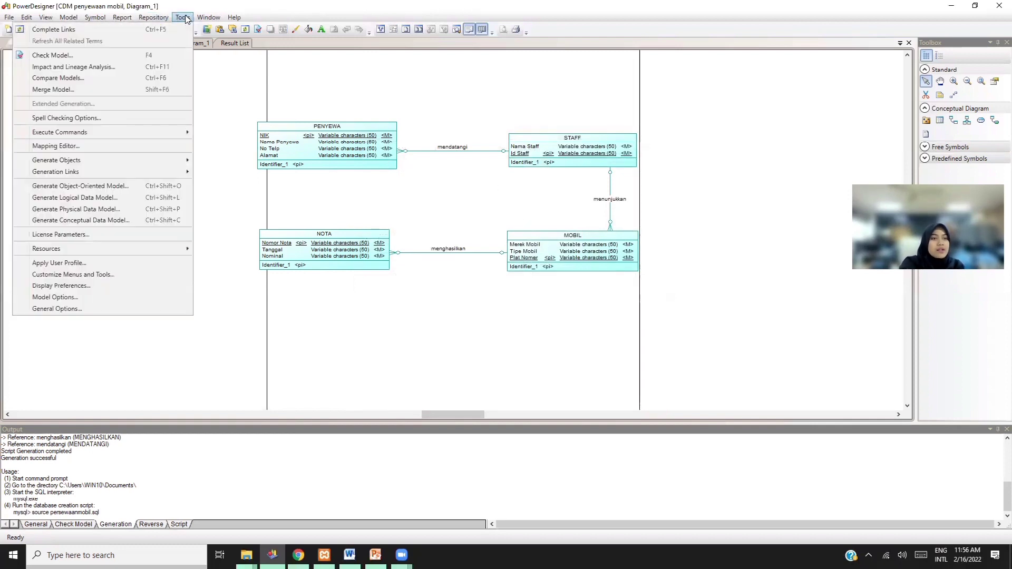
pyautogui.click(52, 55)
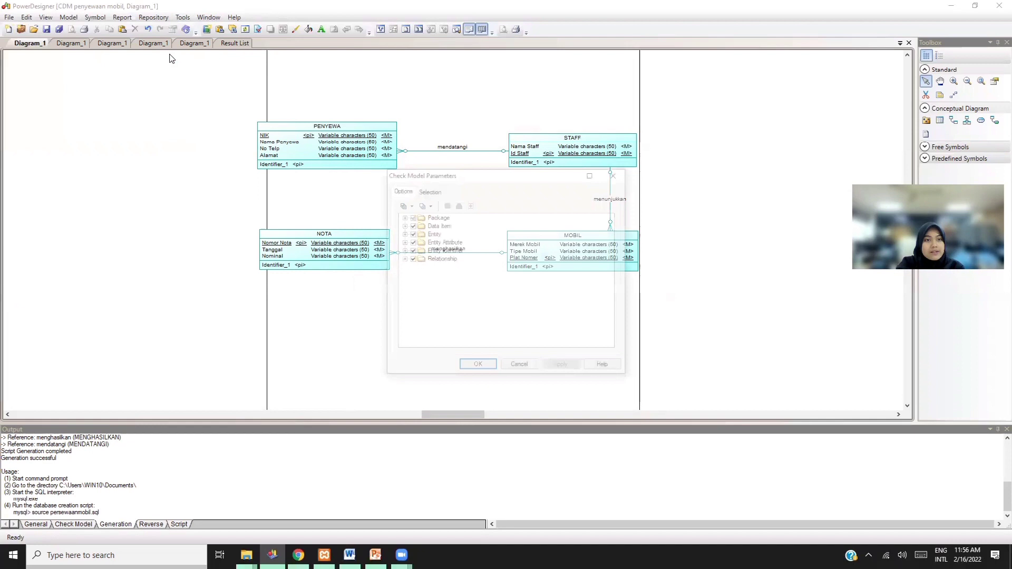
pyautogui.click(487, 369)
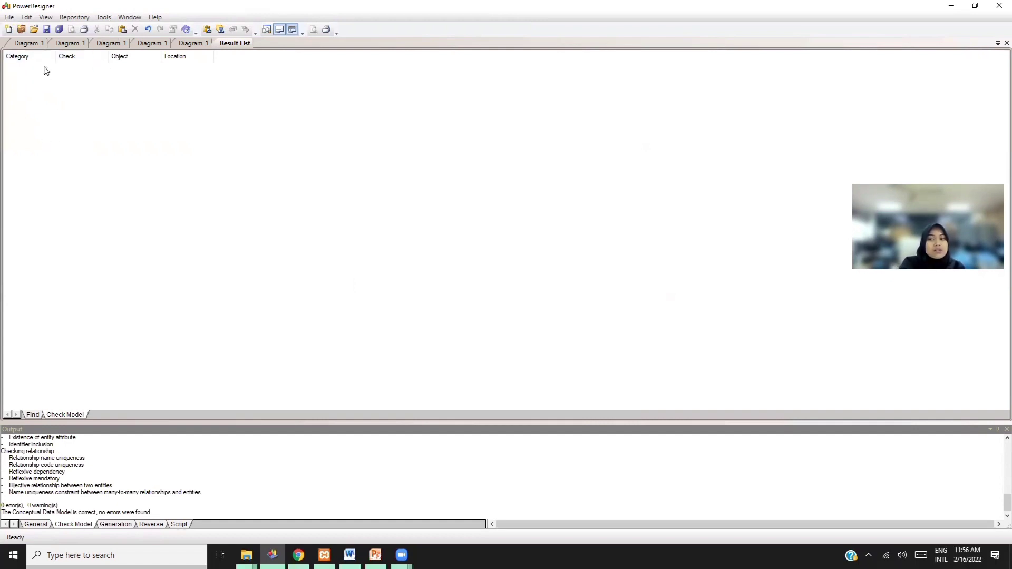
pyautogui.click(27, 43)
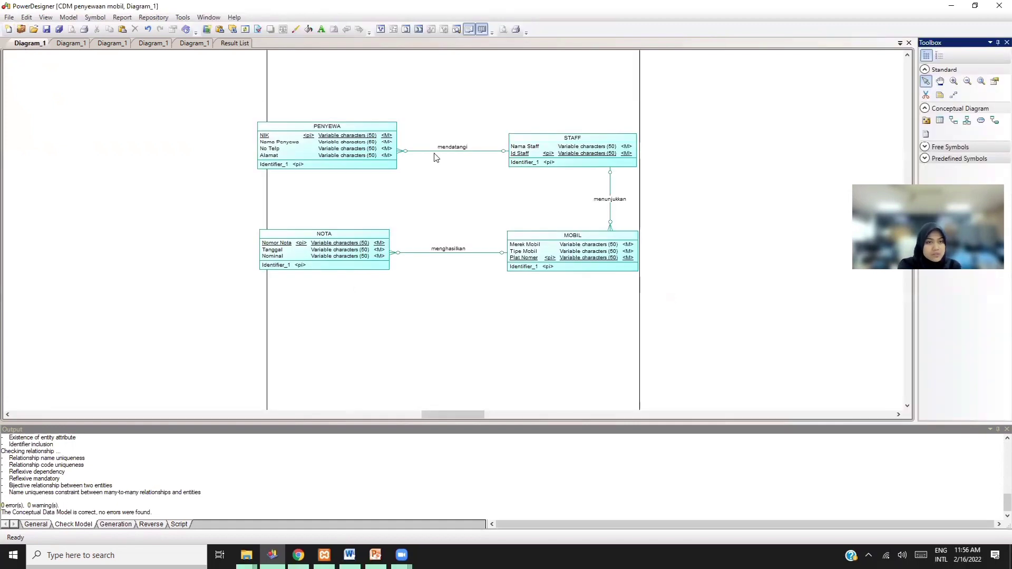
# - Generate a new physical data model named penyewaan mobil for MySQL 5.0 from the conceptual model
pyautogui.click(181, 17)
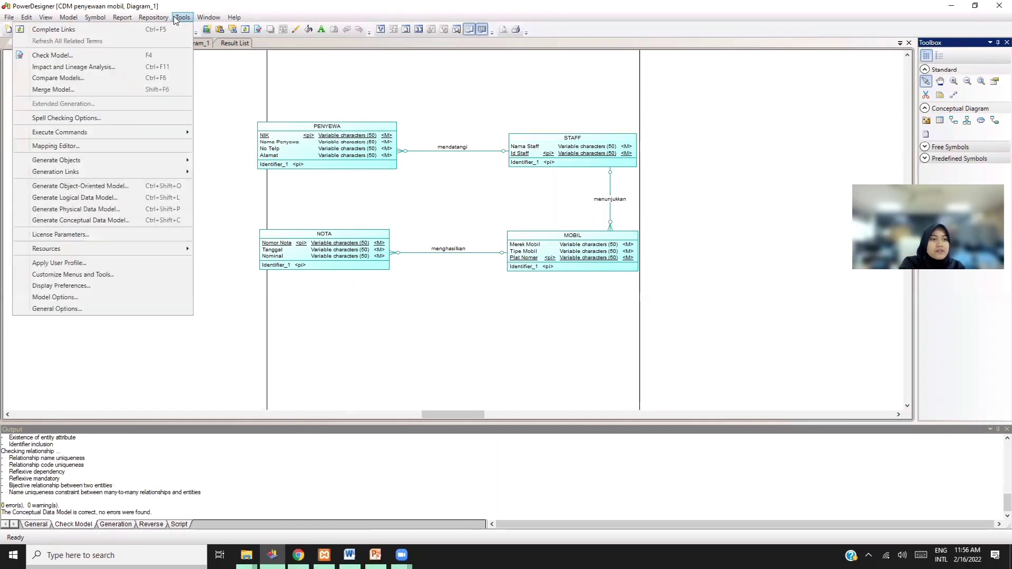
pyautogui.click(140, 209)
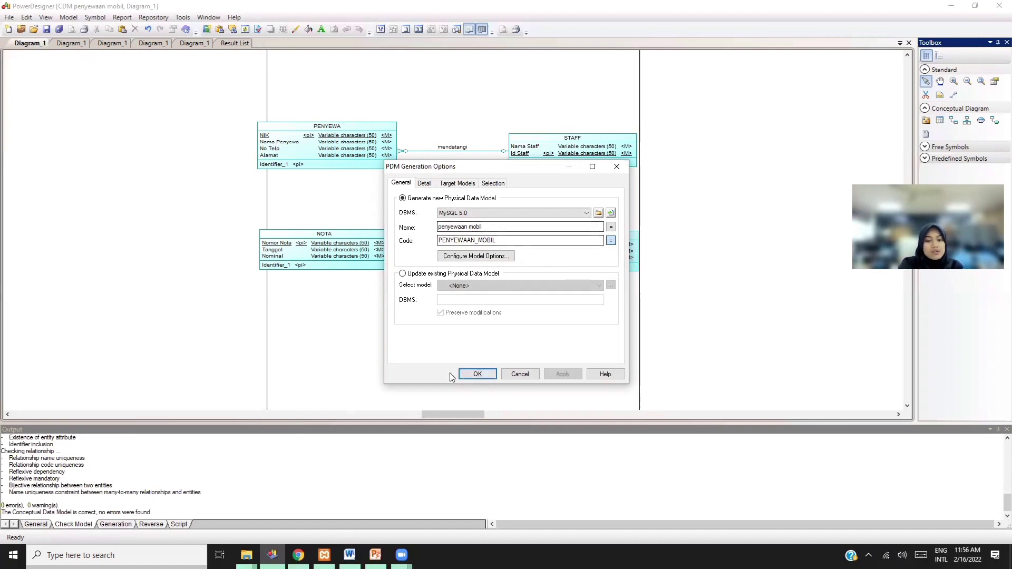
pyautogui.click(477, 375)
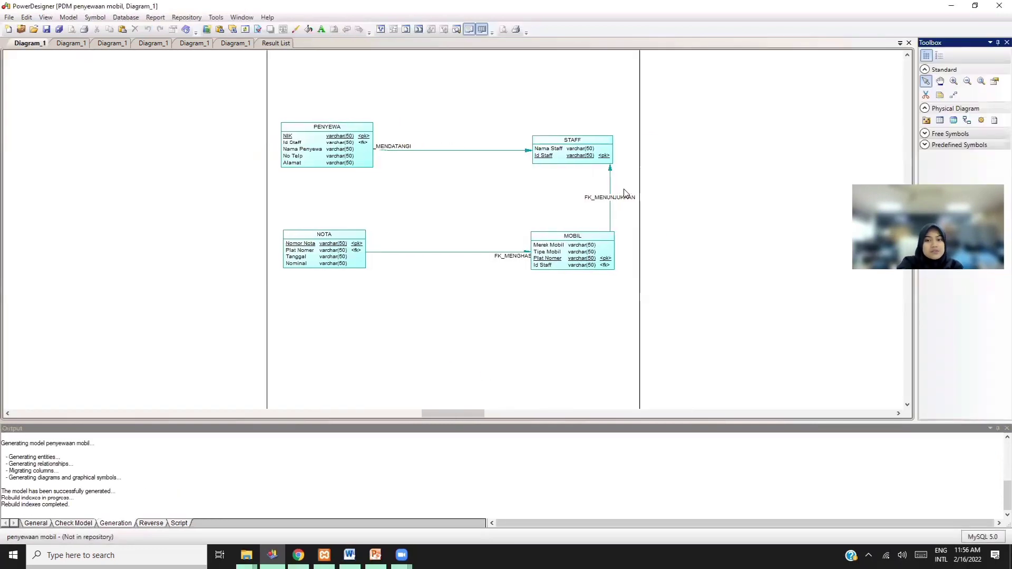
# - Move the FK_MENDATANGI and FK_MENGHASILKAN labels to the middle of their reference lines in the physical diagram
pyautogui.click(402, 150)
pyautogui.moveTo(402, 151); pyautogui.dragTo(459, 149)
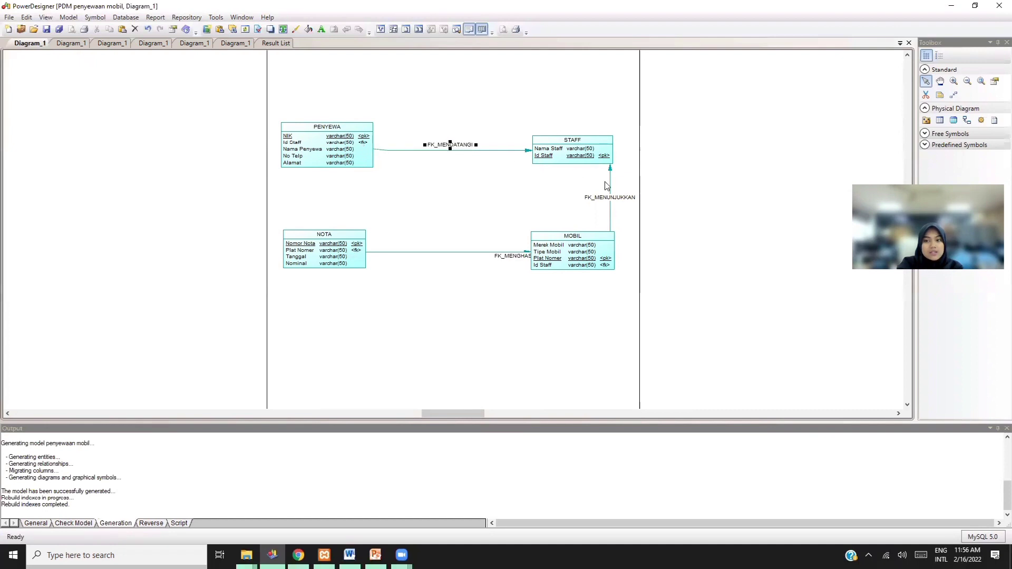
pyautogui.moveTo(516, 261); pyautogui.dragTo(453, 261)
pyautogui.click(476, 226)
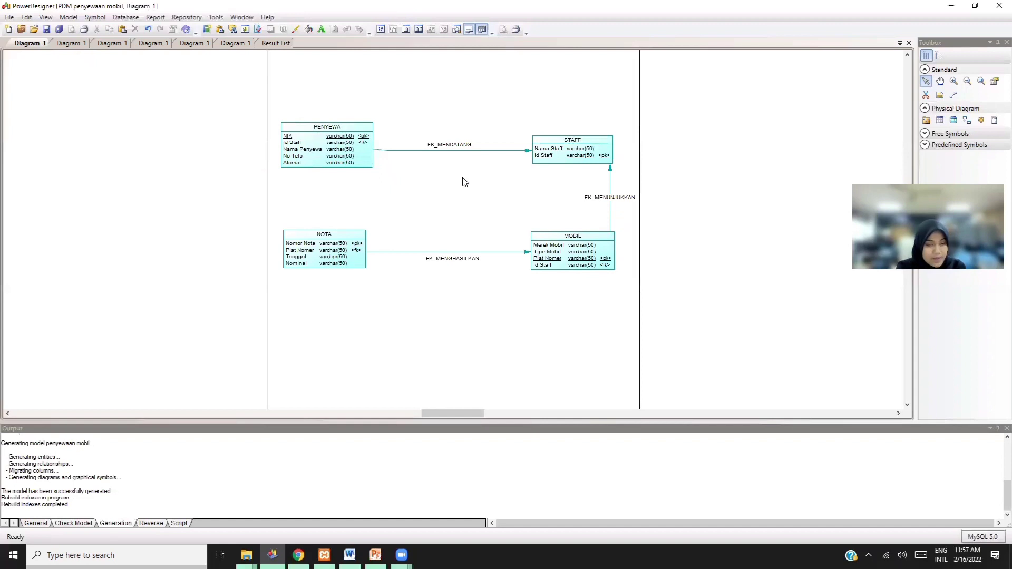
# - Generate the database script as a single file named penyewaanmobill.sql in C:\Users\WIN10\Documents\
pyautogui.click(126, 18)
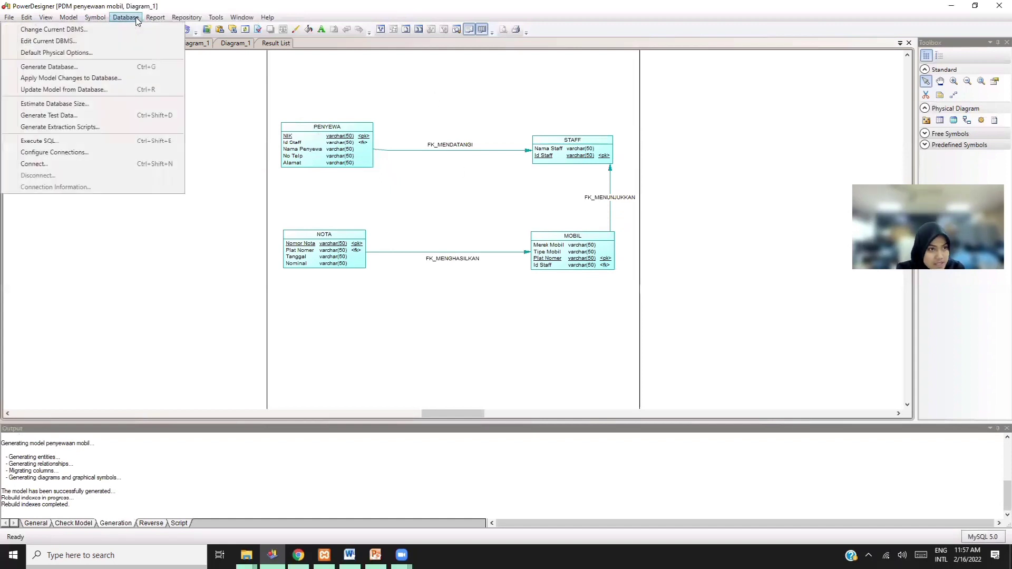
pyautogui.click(110, 67)
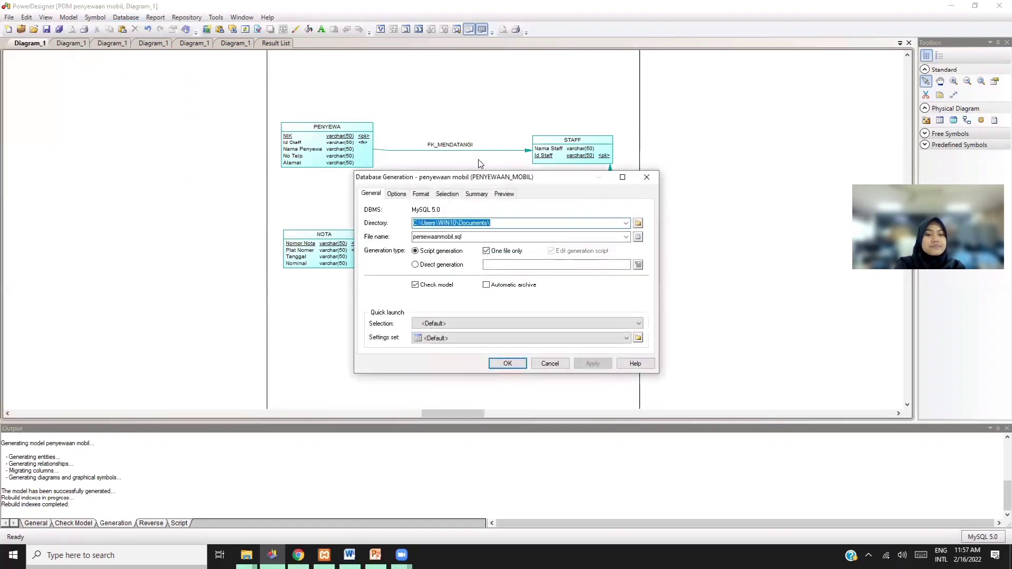
pyautogui.click(453, 240)
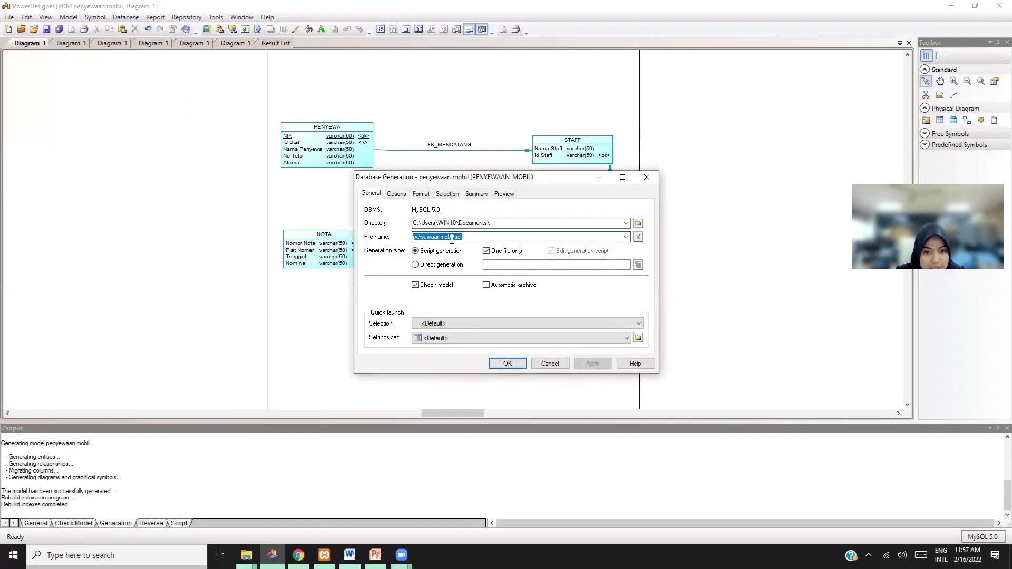
pyautogui.moveTo(452, 240); pyautogui.dragTo(404, 240)
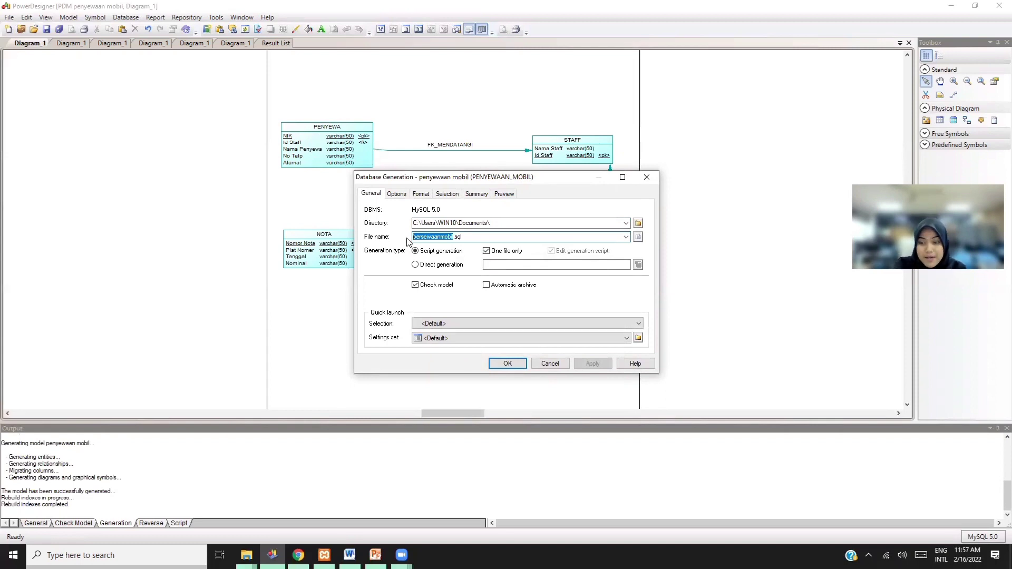
pyautogui.write('per')
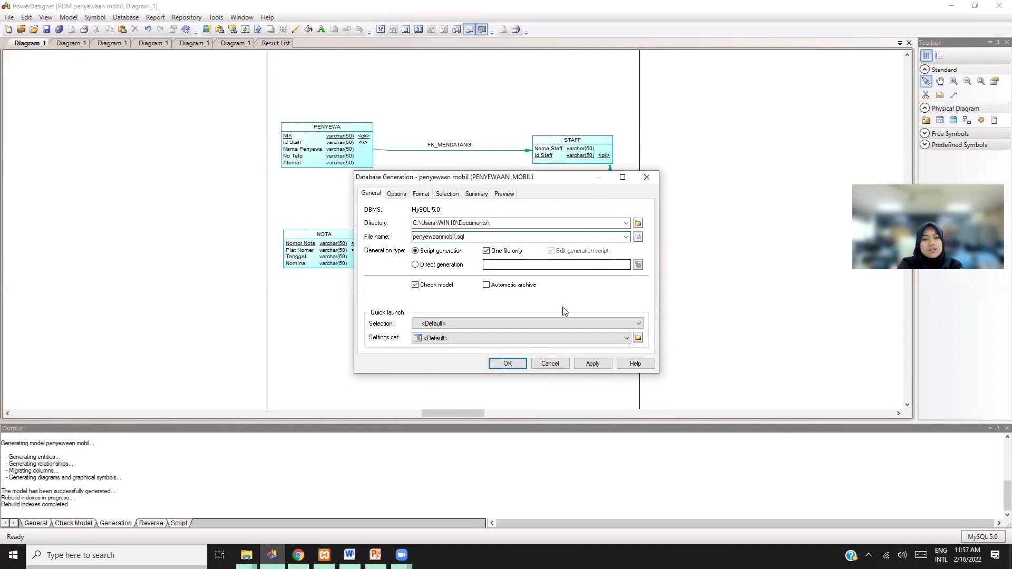
pyautogui.click(586, 364)
pyautogui.click(507, 363)
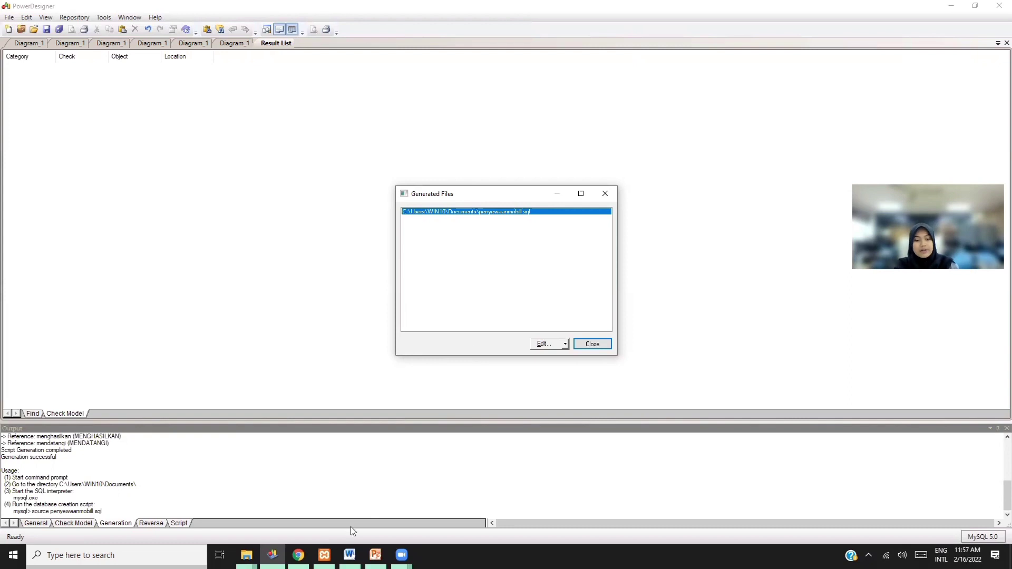
# - Check the Apache and MySQL services in the XAMPP Control Panel, and open localhost/phpmyadmin/ in Chrome
pyautogui.moveTo(327, 550)
pyautogui.click(324, 506)
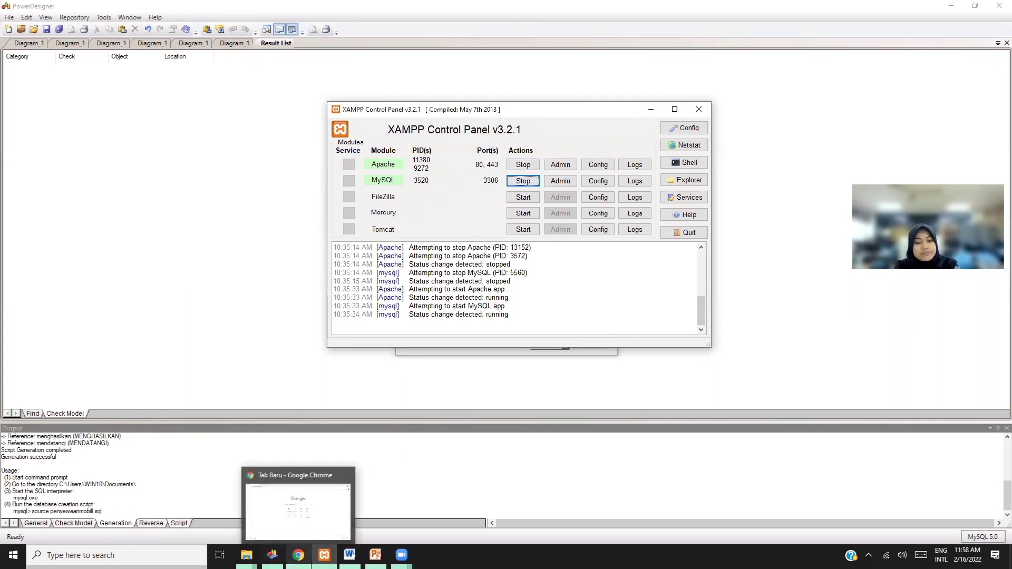
pyautogui.click(298, 555)
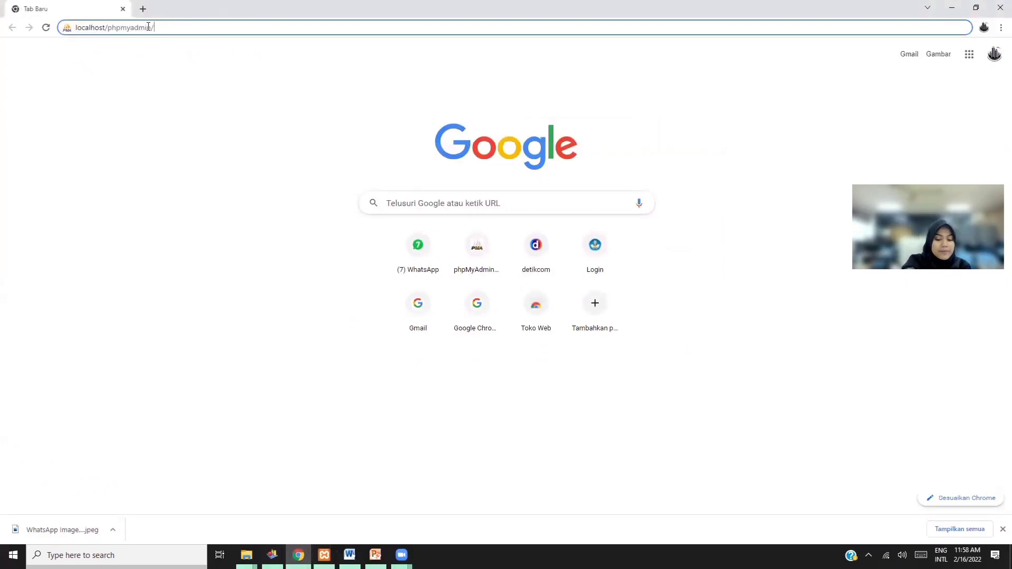
pyautogui.press('Return')
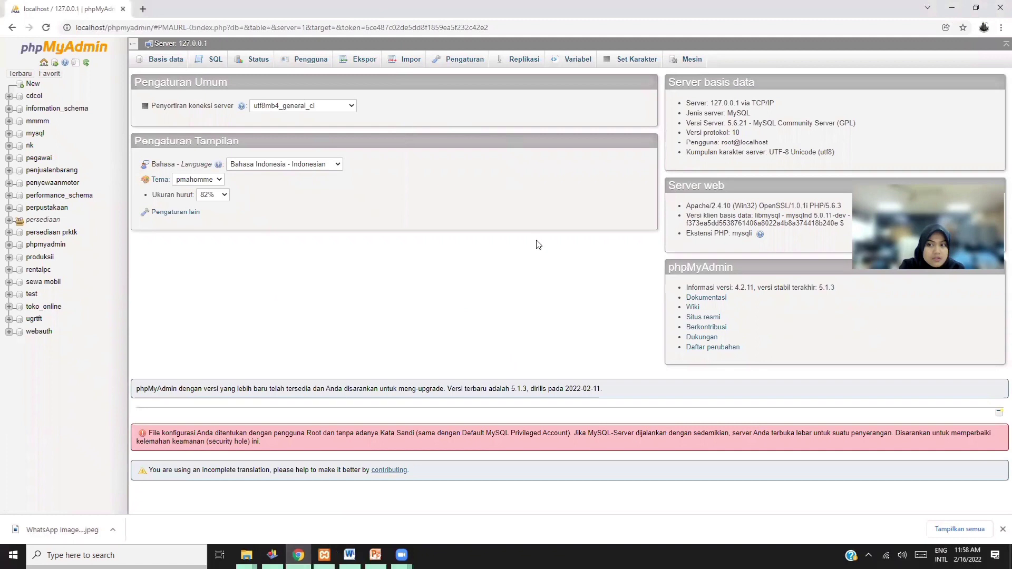
# - Create a database named PENYEWAAN MOBIL and open its import page
pyautogui.click(155, 62)
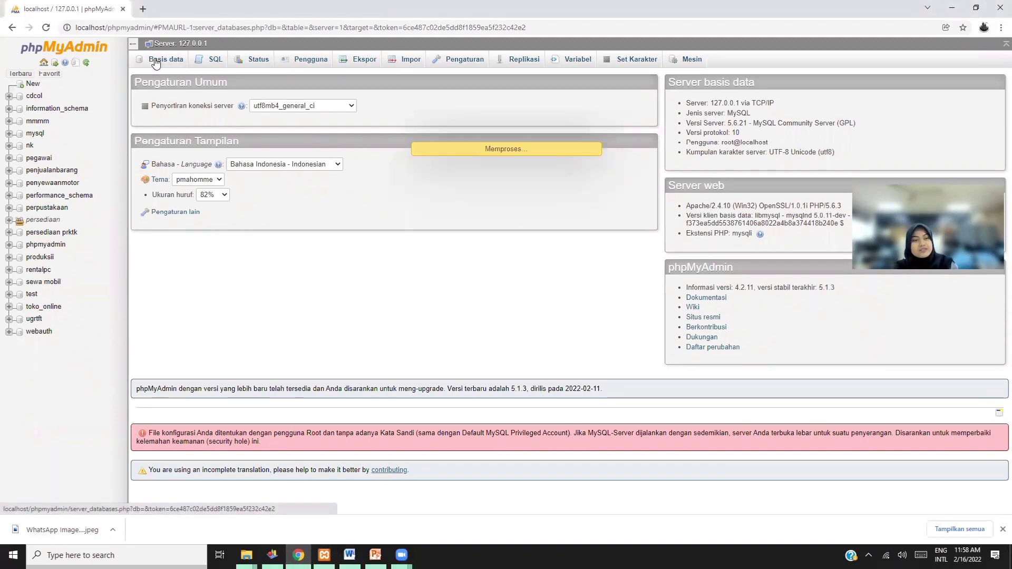
pyautogui.click(214, 136)
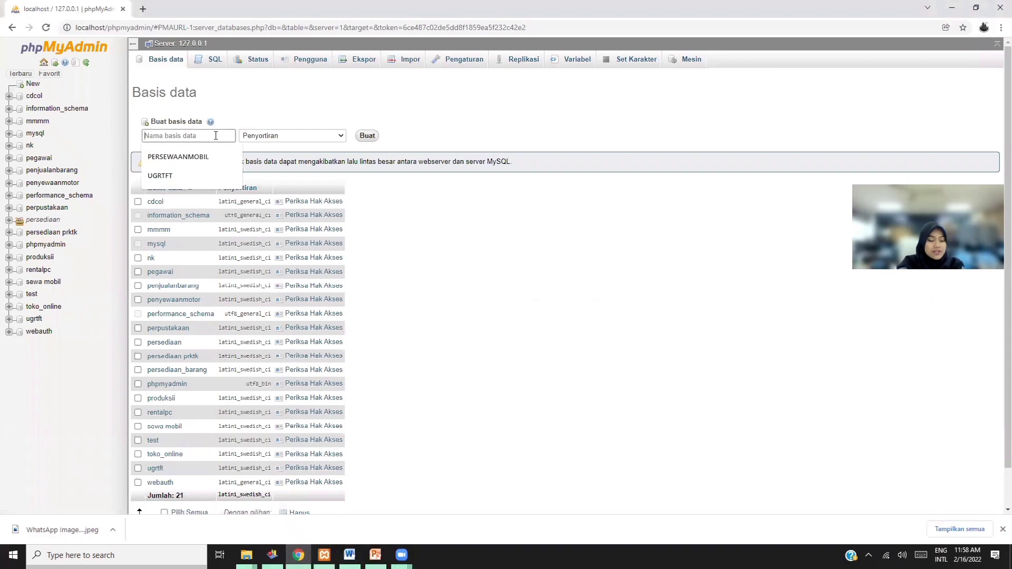
pyautogui.write('d')
pyautogui.press('BackSpace')
pyautogui.write('PENYEWAAN MOBIL')
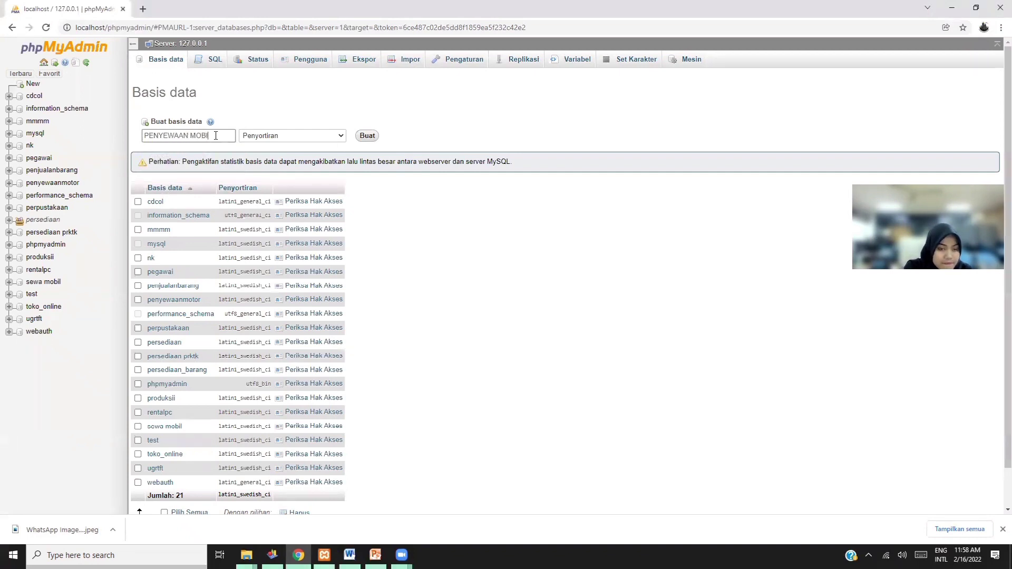
pyautogui.click(371, 139)
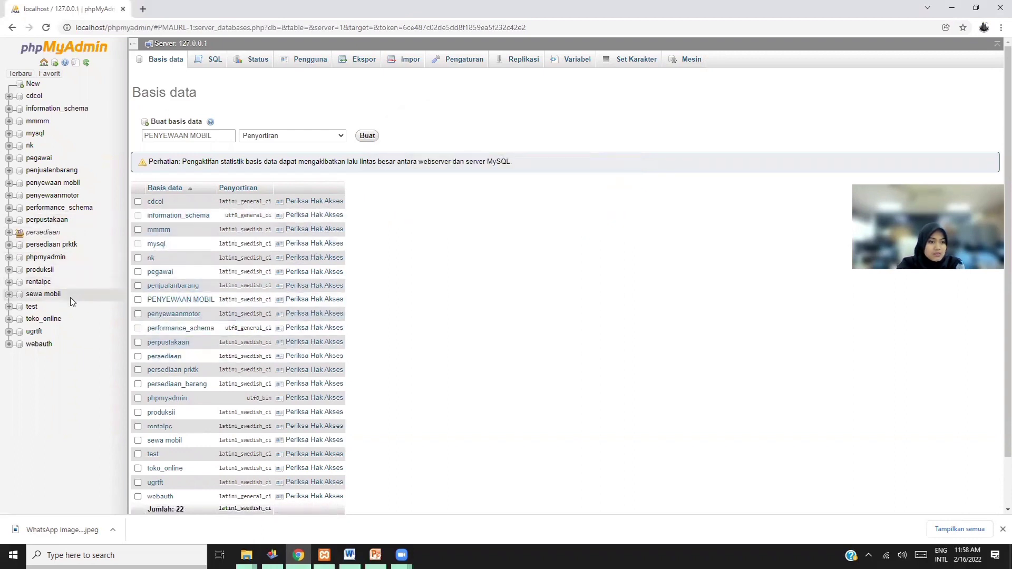
pyautogui.click(62, 184)
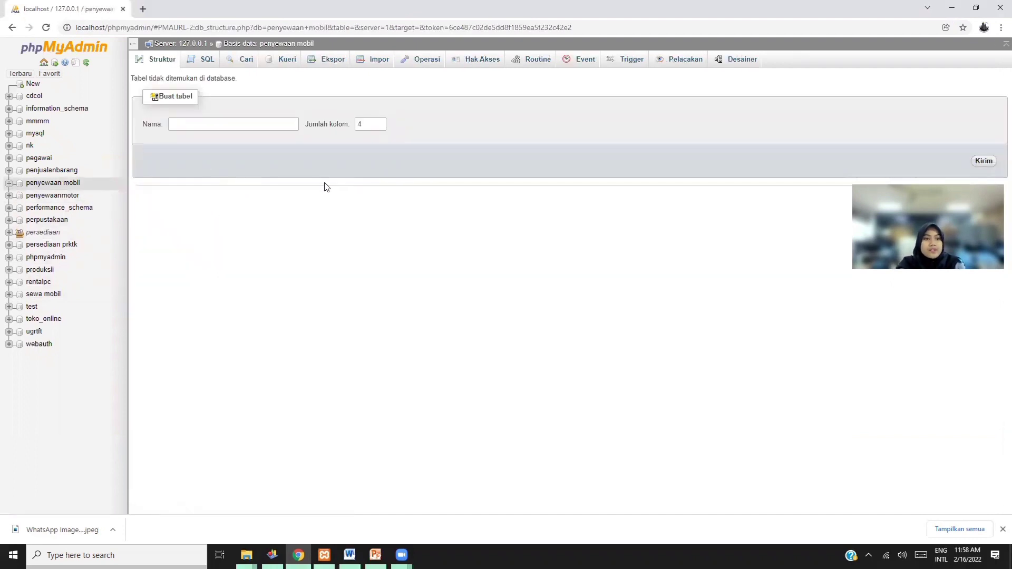
pyautogui.click(361, 62)
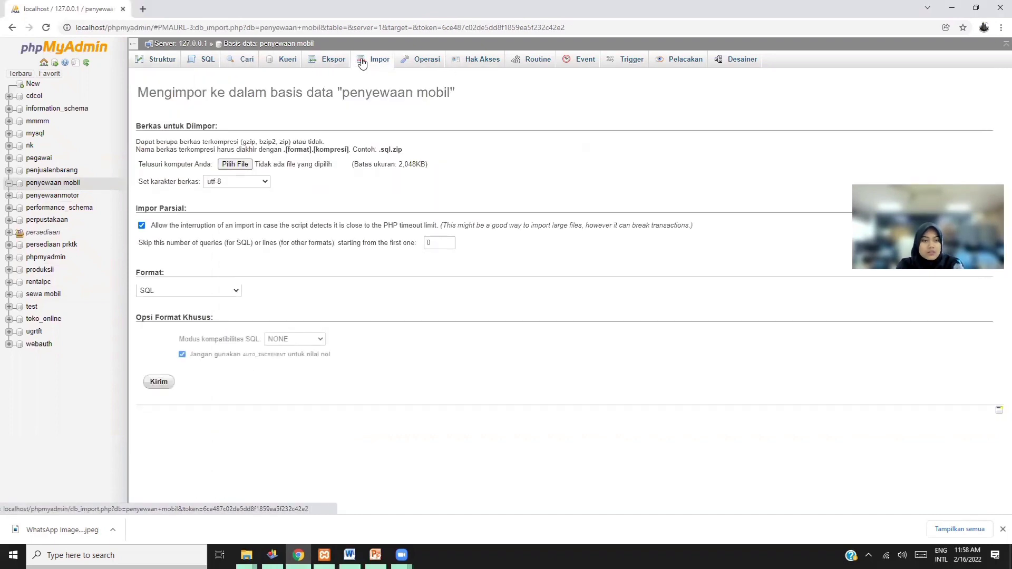
# - Import penyewaanmobill.sql from C:\Users\WIN10\Documents into the penyewaan mobil database in SQL format
pyautogui.click(238, 165)
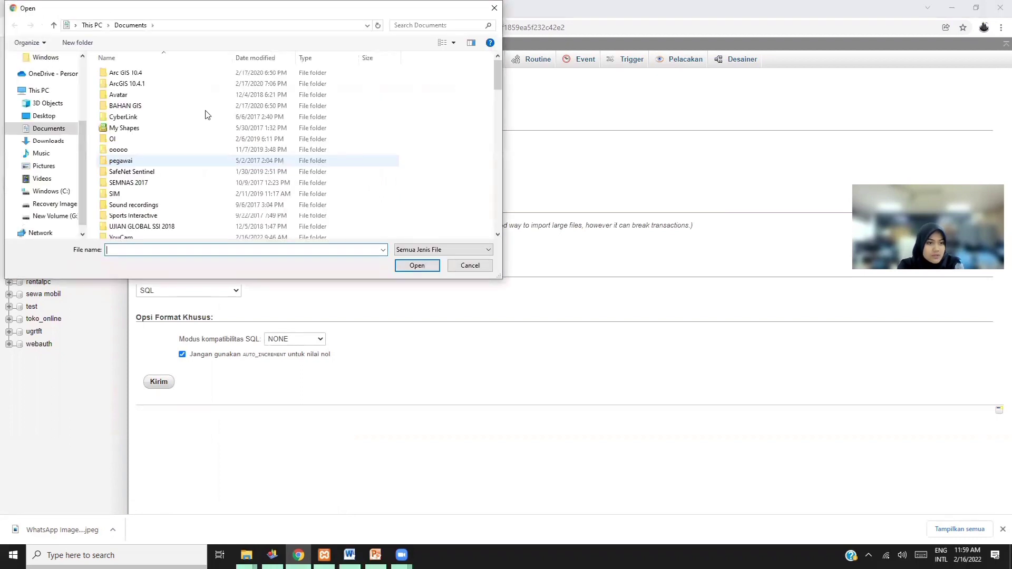
pyautogui.scroll(-1, 53, 155)
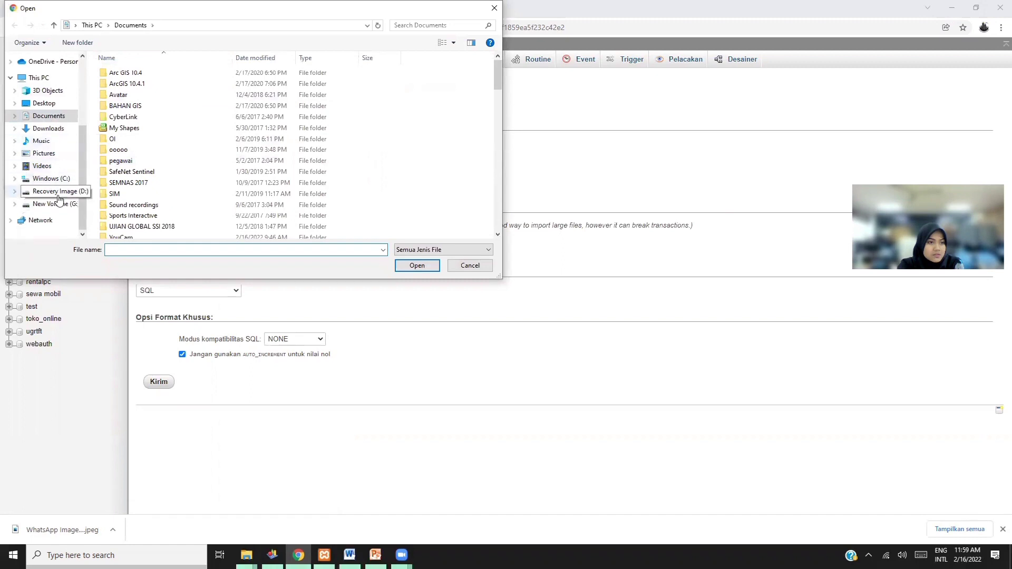
pyautogui.click(53, 178)
pyautogui.doubleClick(140, 162)
pyautogui.doubleClick(184, 84)
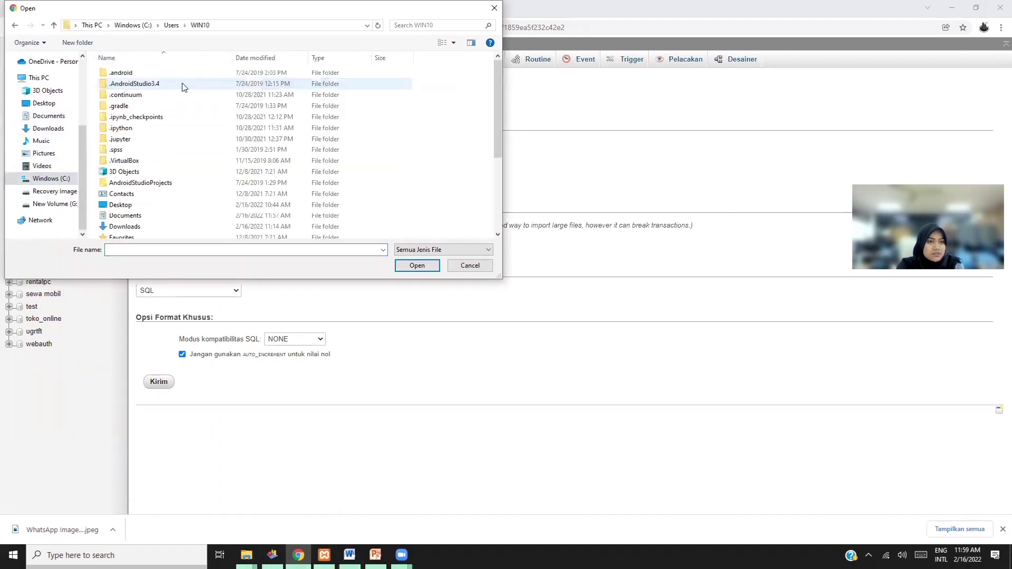
pyautogui.doubleClick(193, 220)
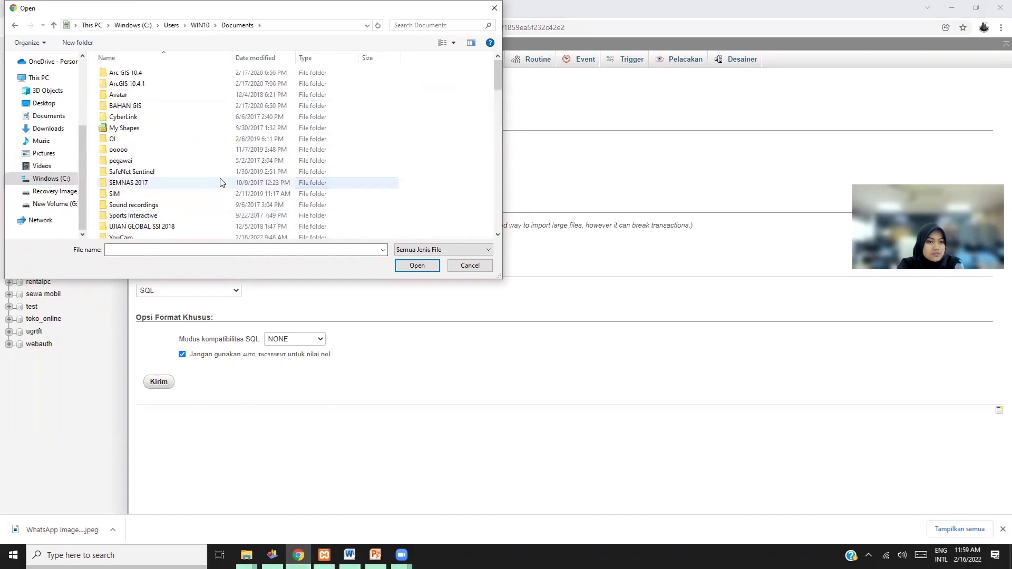
pyautogui.scroll(-10, 222, 181)
pyautogui.scroll(-3, 229, 177)
pyautogui.scroll(5, 229, 177)
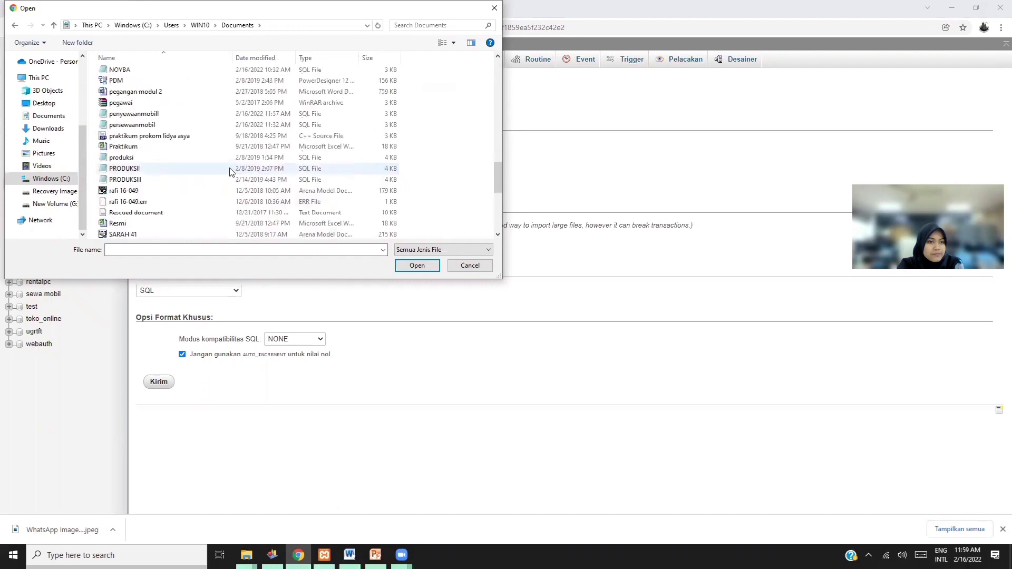
pyautogui.click(225, 115)
pyautogui.click(417, 265)
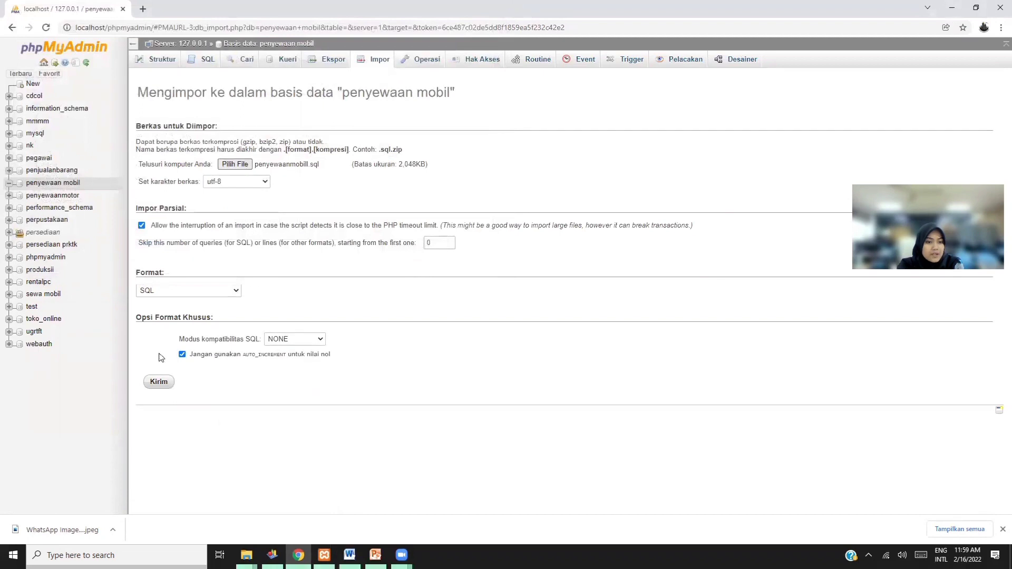
pyautogui.click(160, 383)
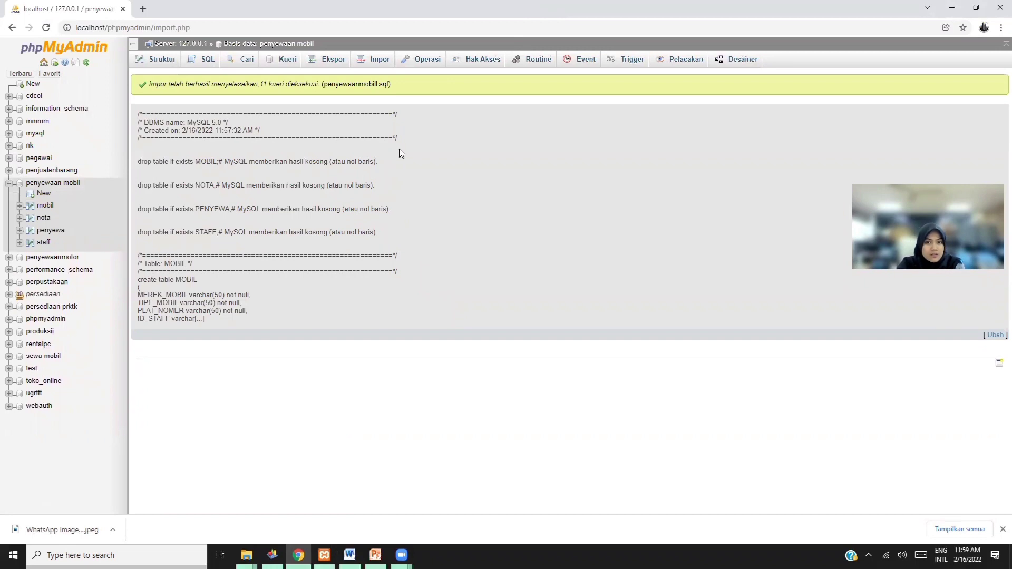
# - Examine the table list of the penyewaan mobil database and the column structure of the penyewa table
pyautogui.click(164, 60)
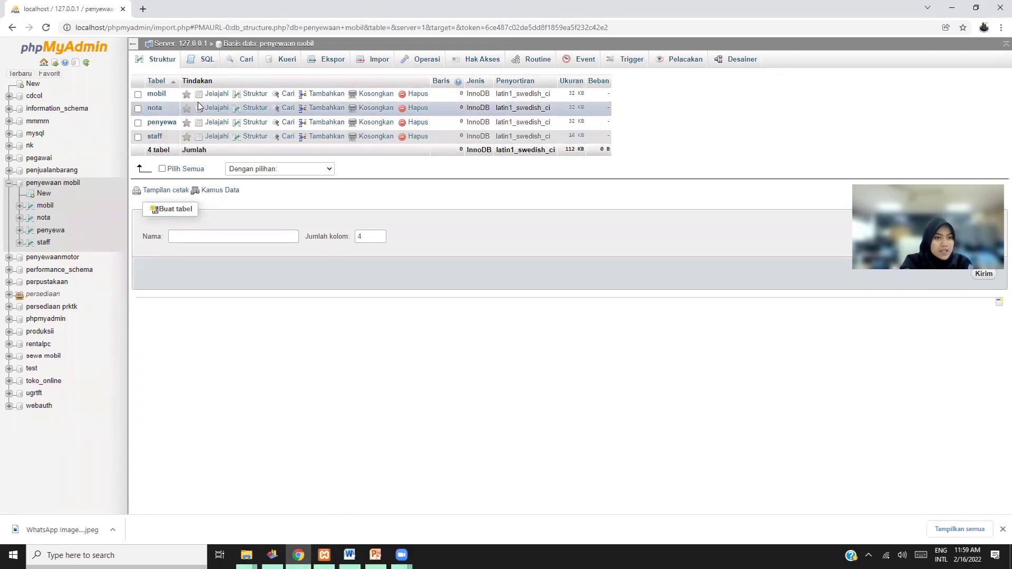
pyautogui.click(166, 126)
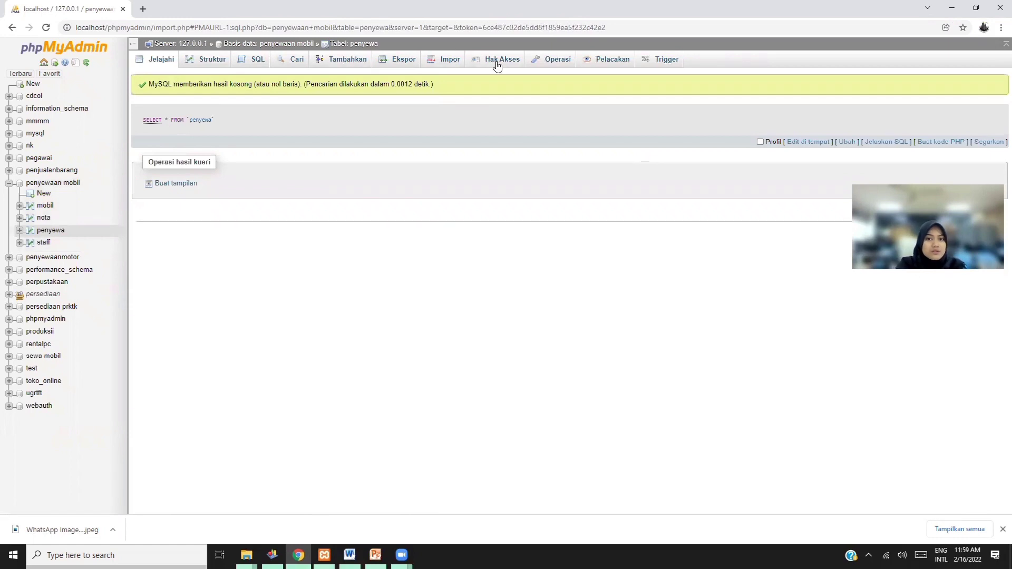
pyautogui.click(202, 60)
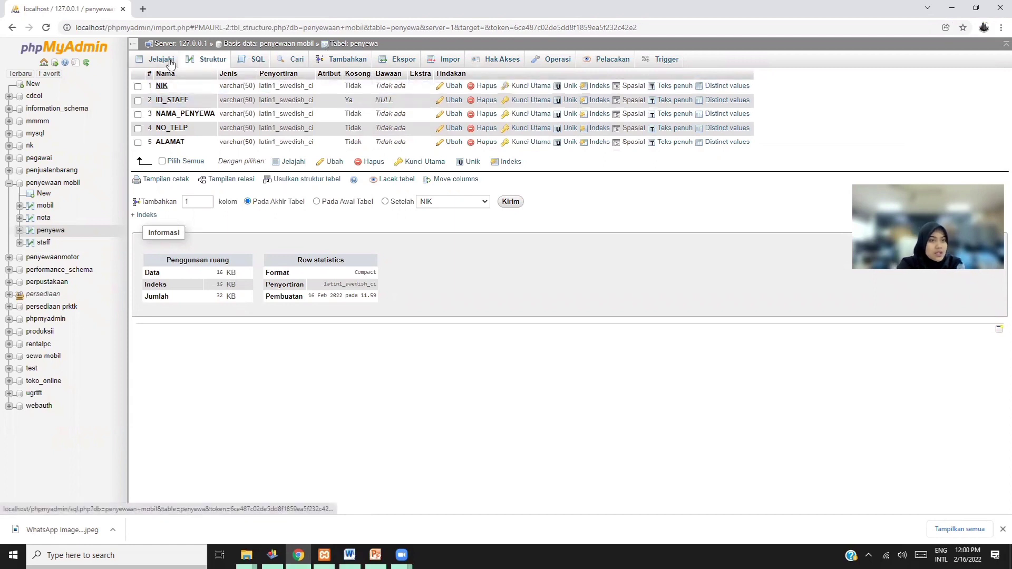
pyautogui.click(72, 184)
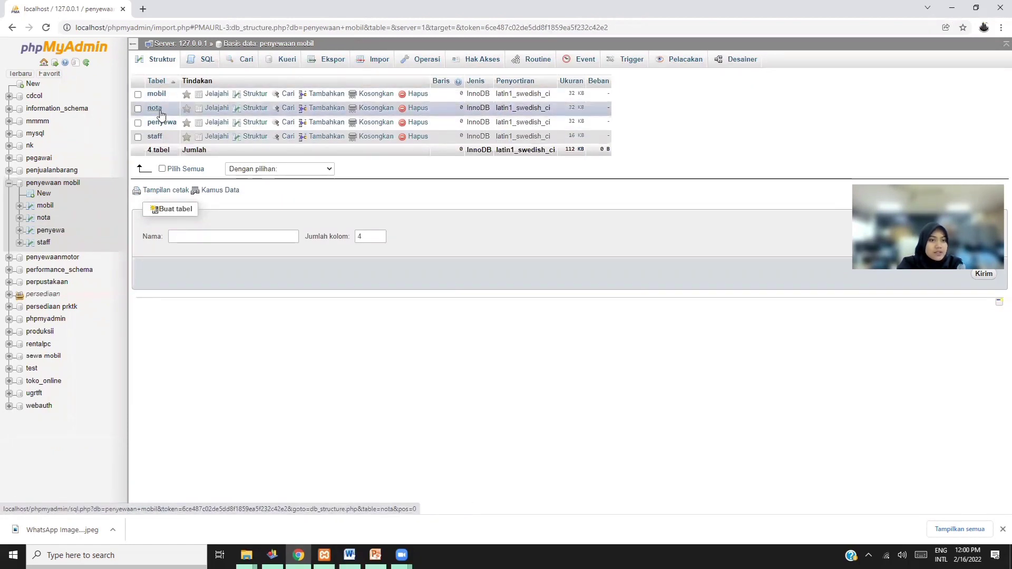
# - Examine the row-insertion form of the penyewa table, and return to the penyewaan mobil database's table list
pyautogui.click(161, 125)
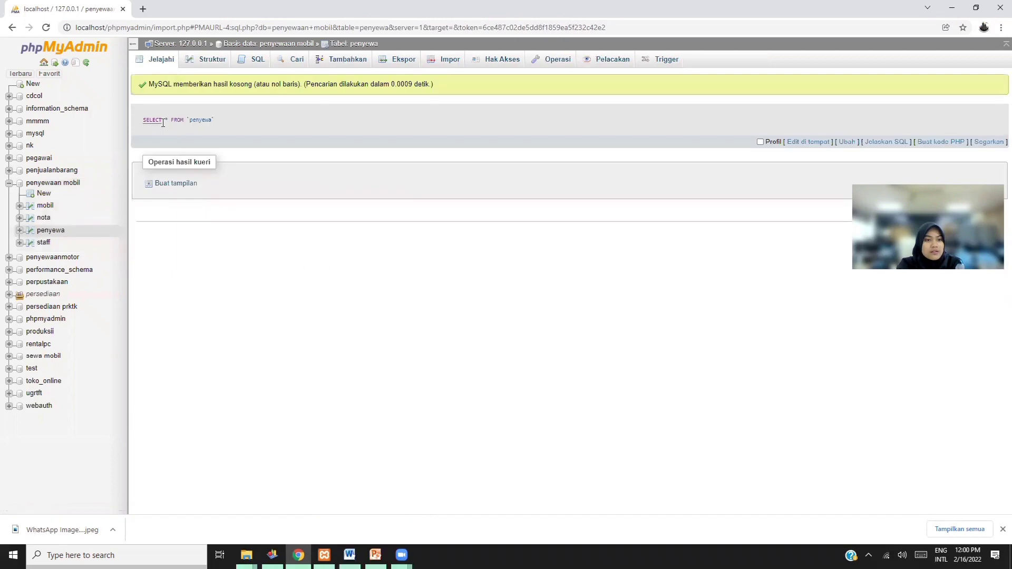
pyautogui.click(348, 63)
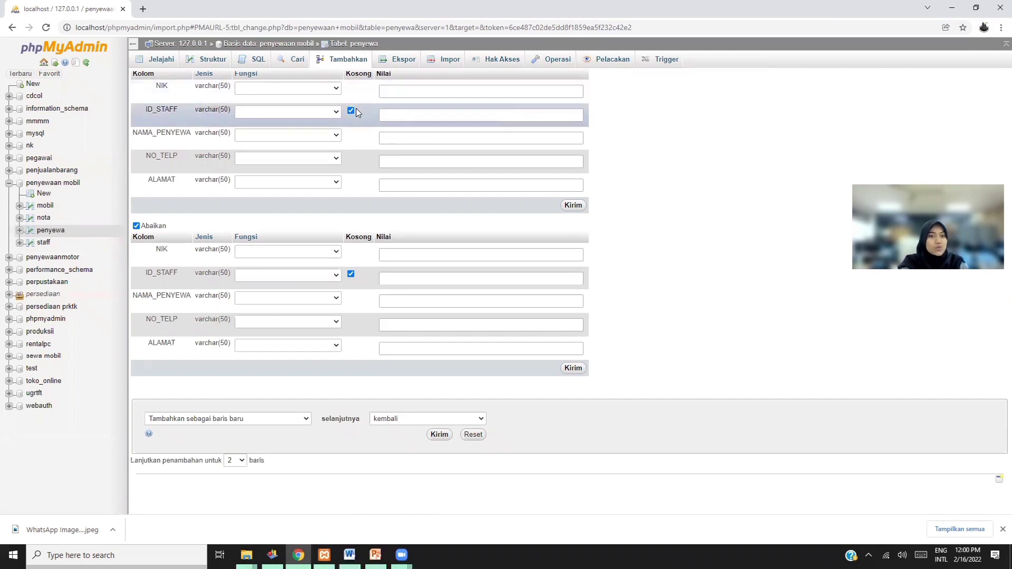
pyautogui.click(64, 184)
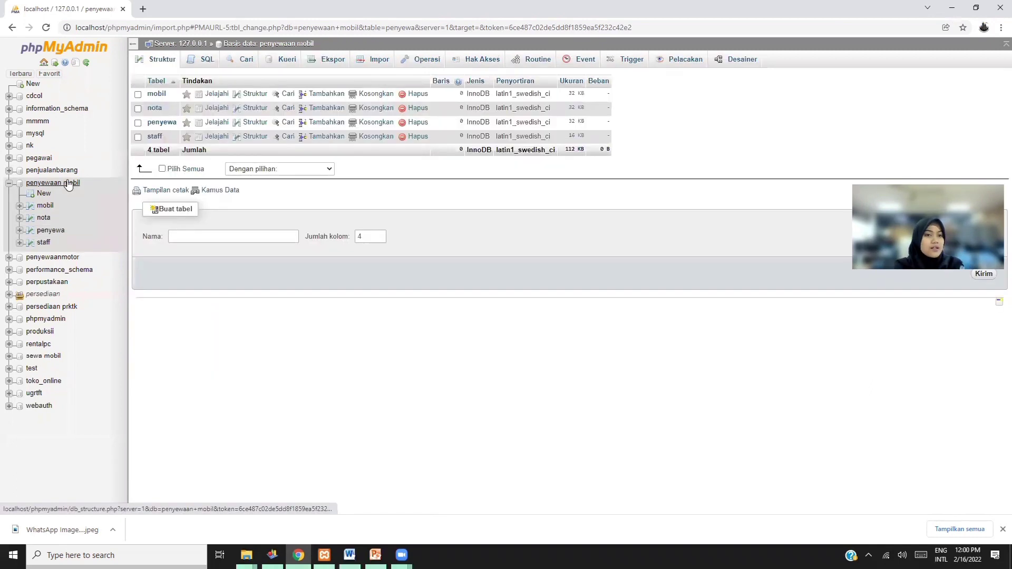
# - Start inserting rows into the staff table, and fill in the first record's staff name and staff ID
pyautogui.click(155, 138)
pyautogui.click(320, 62)
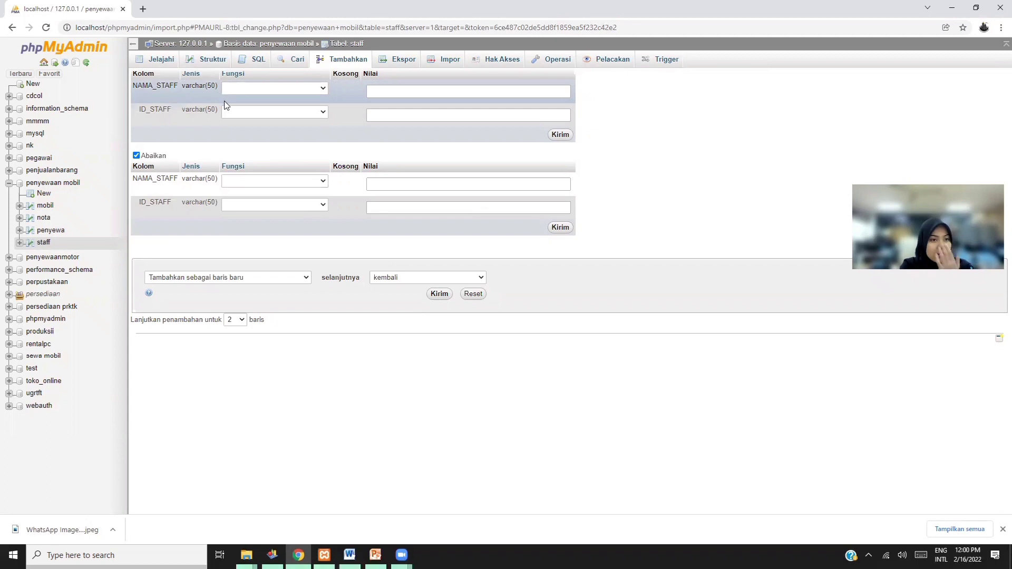
pyautogui.click(389, 92)
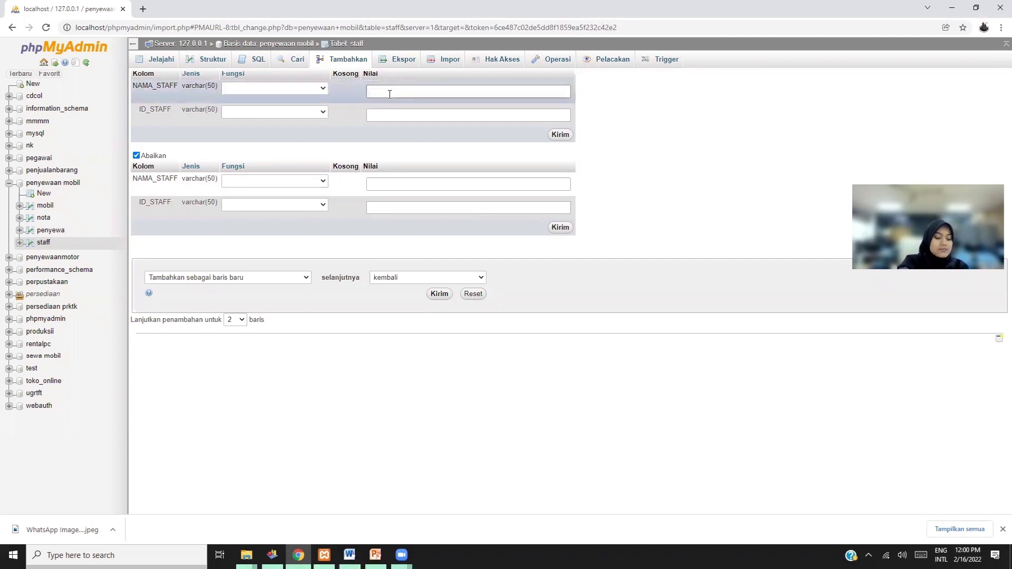
pyautogui.write('rE')
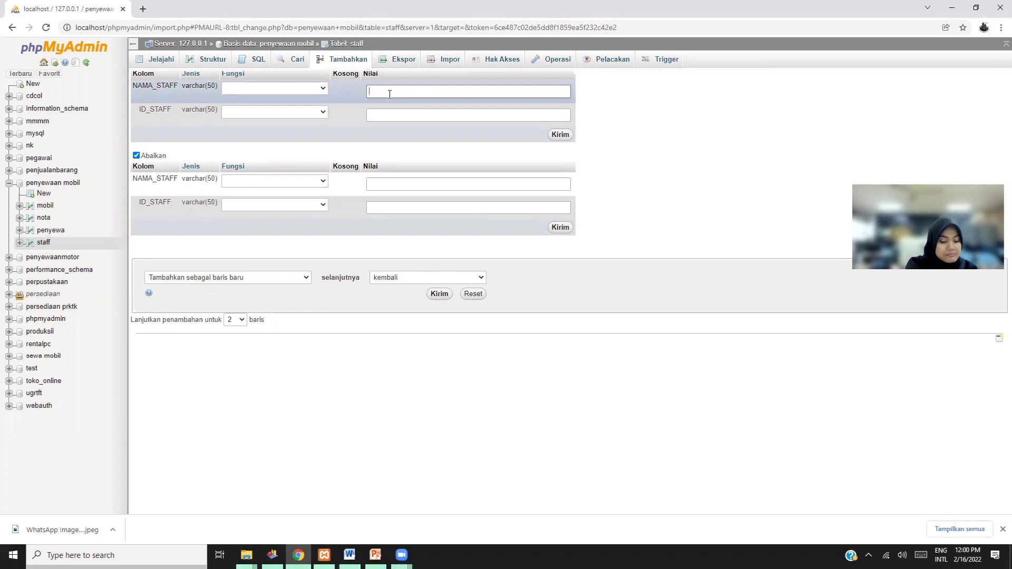
pyautogui.write('re')
pyautogui.click(425, 113)
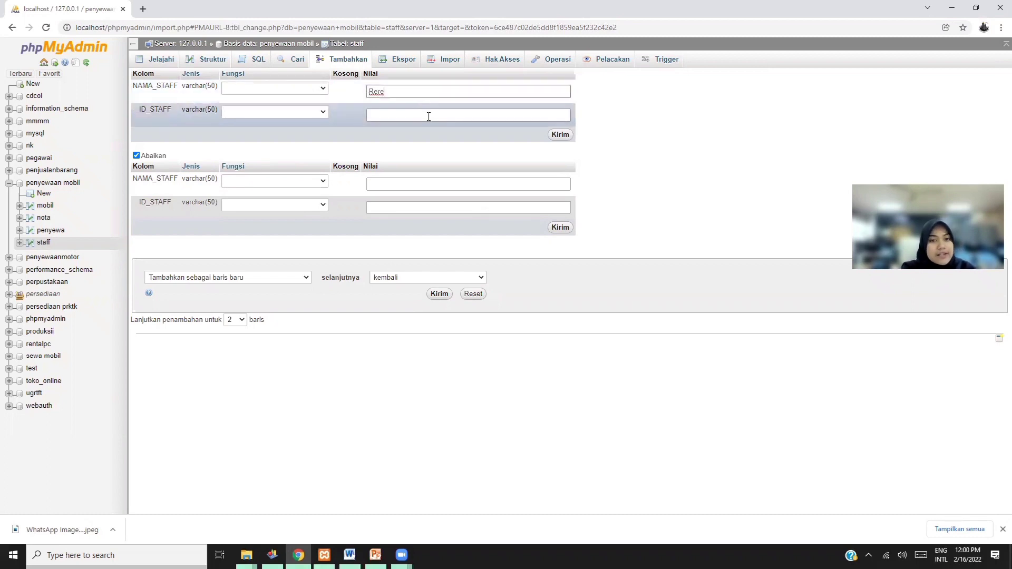
pyautogui.write('9998')
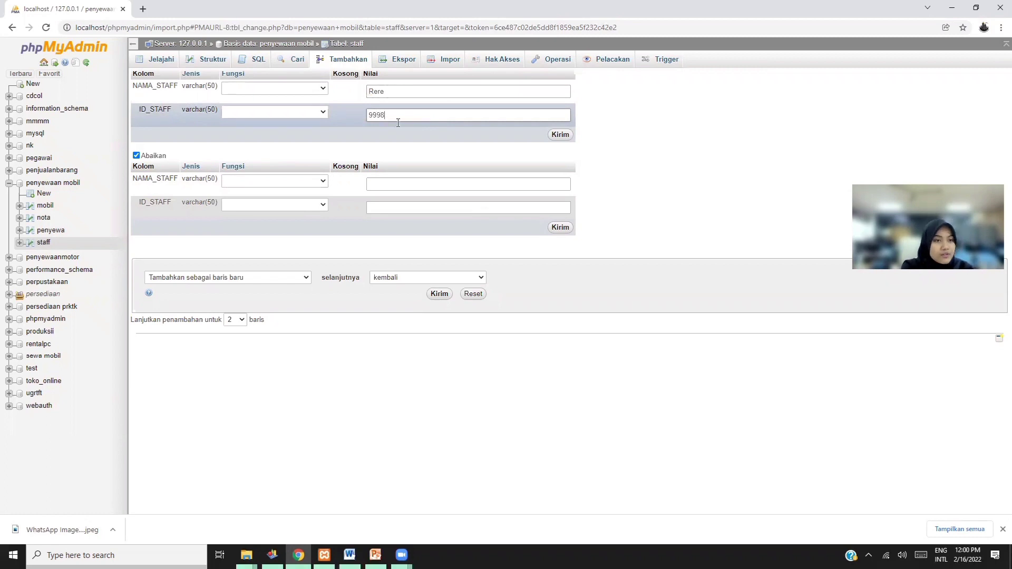
# - Include the second staff record in the insertion, and fill in its staff name and staff ID
pyautogui.click(136, 155)
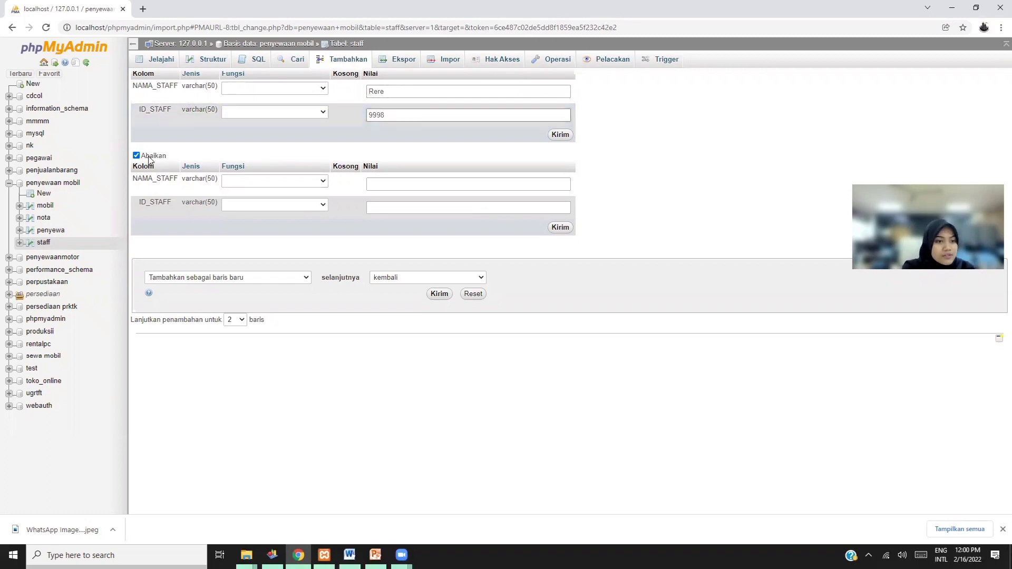
pyautogui.click(407, 180)
pyautogui.write('Nana')
pyautogui.click(407, 206)
pyautogui.write('999')
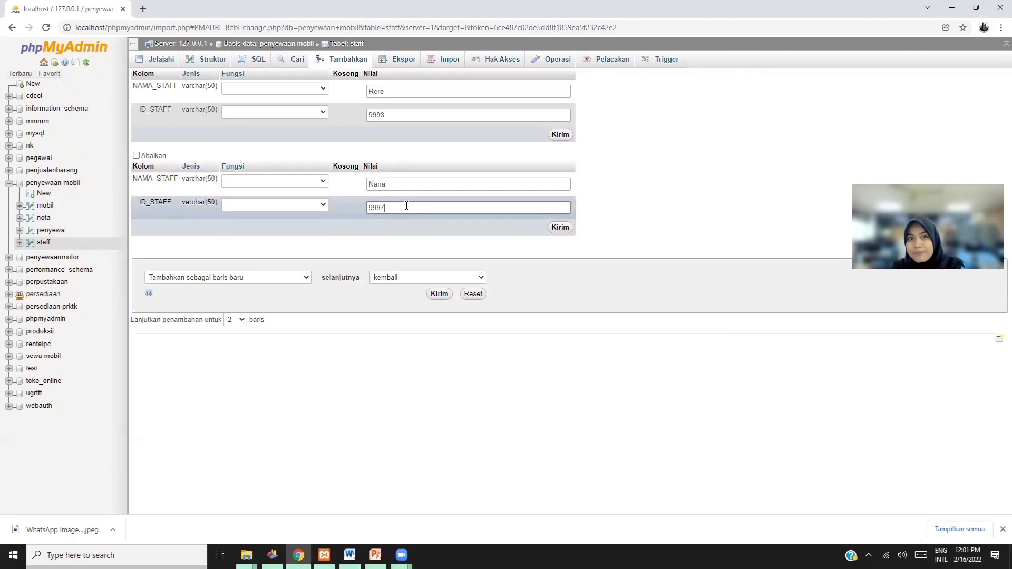
pyautogui.write('7')
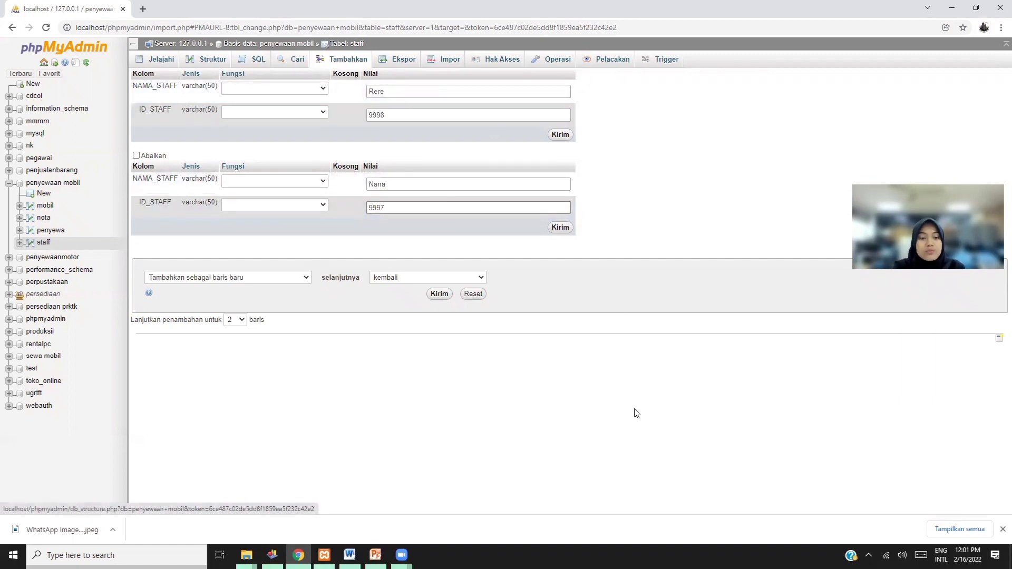
# - Extend the staff insertion form to 10 rows, and look over the added blank records
pyautogui.click(242, 320)
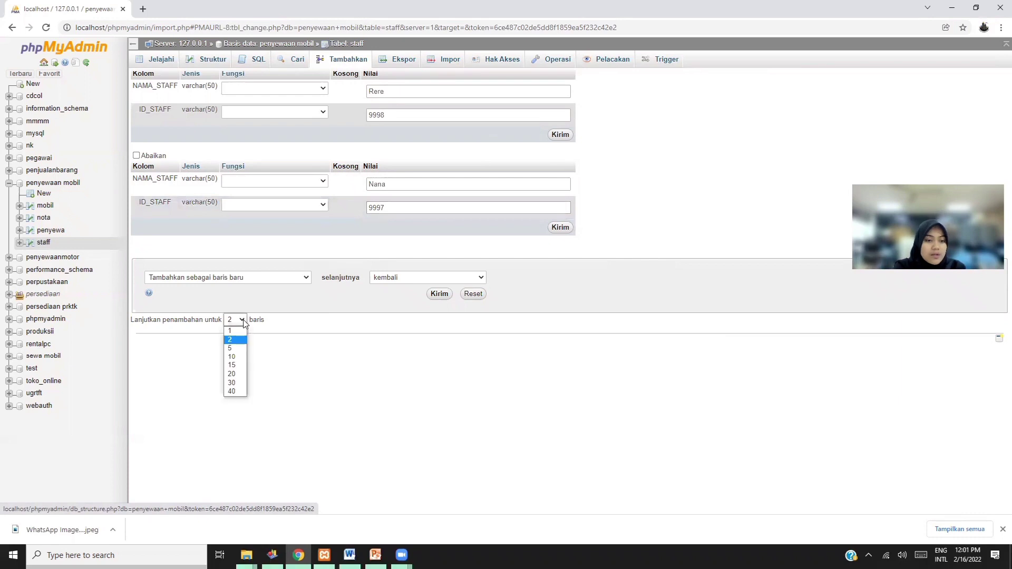
pyautogui.click(235, 358)
pyautogui.scroll(-3, 371, 322)
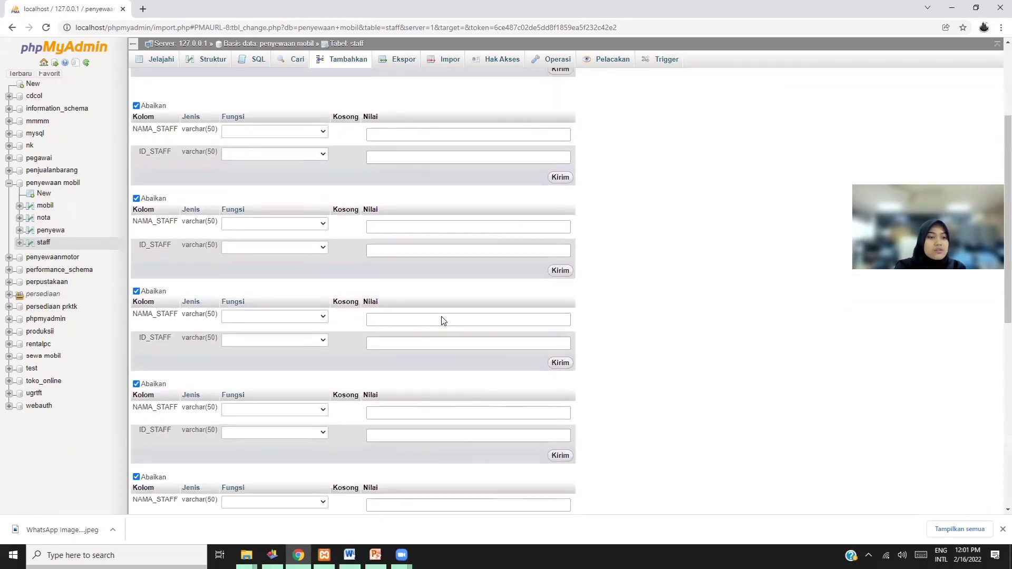
pyautogui.scroll(3, 442, 320)
pyautogui.scroll(-10, 673, 320)
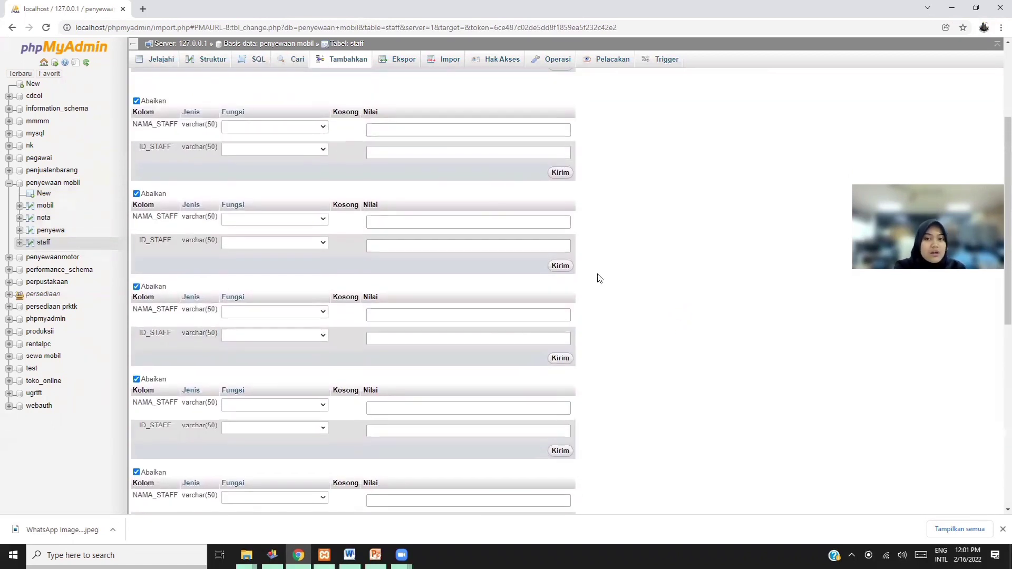
pyautogui.scroll(5, 599, 278)
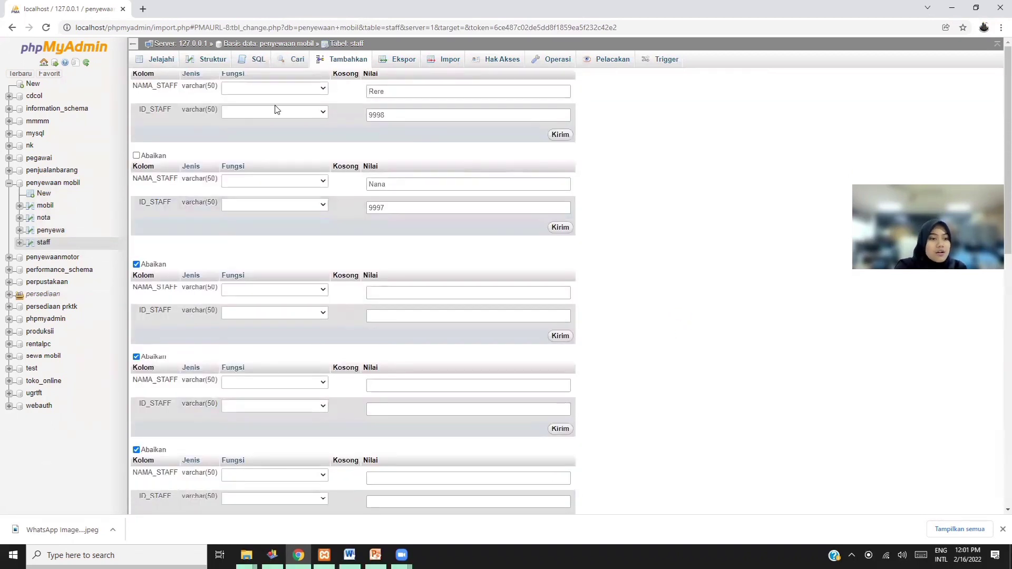
# - Browse the records stored in the staff table of the penyewaan mobil database
pyautogui.click(52, 183)
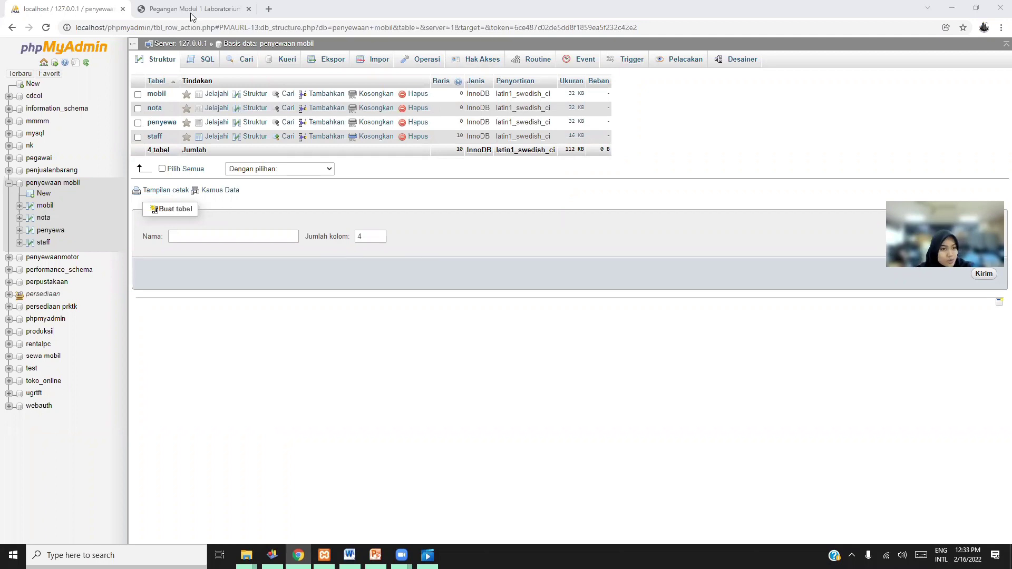
pyautogui.click(156, 138)
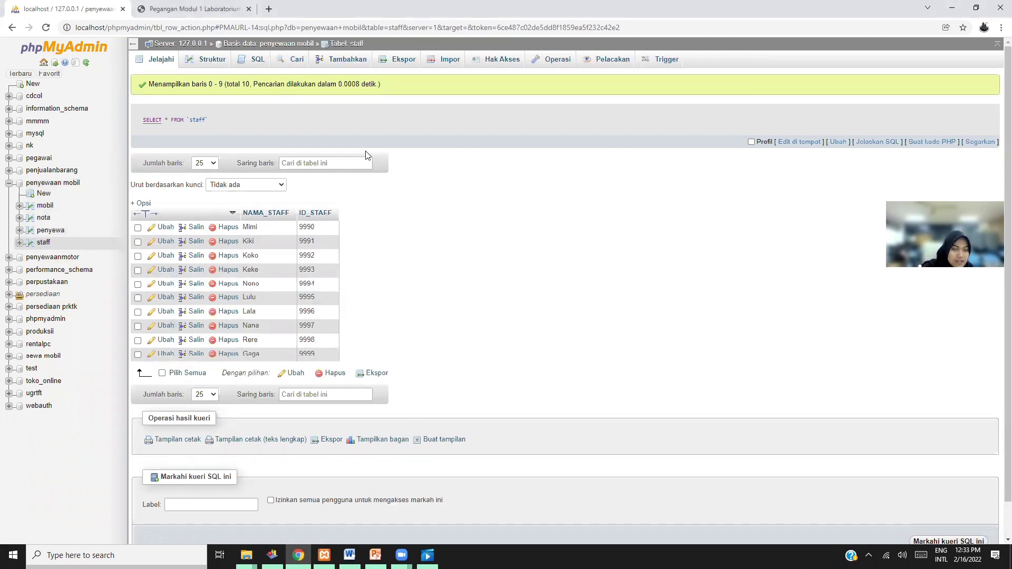
# - Switch to the Pegangan Modul 1 PDF and examine the formatting and content requirements for the Pendahuluan and Tinjauan Pustaka sections
pyautogui.click(210, 3)
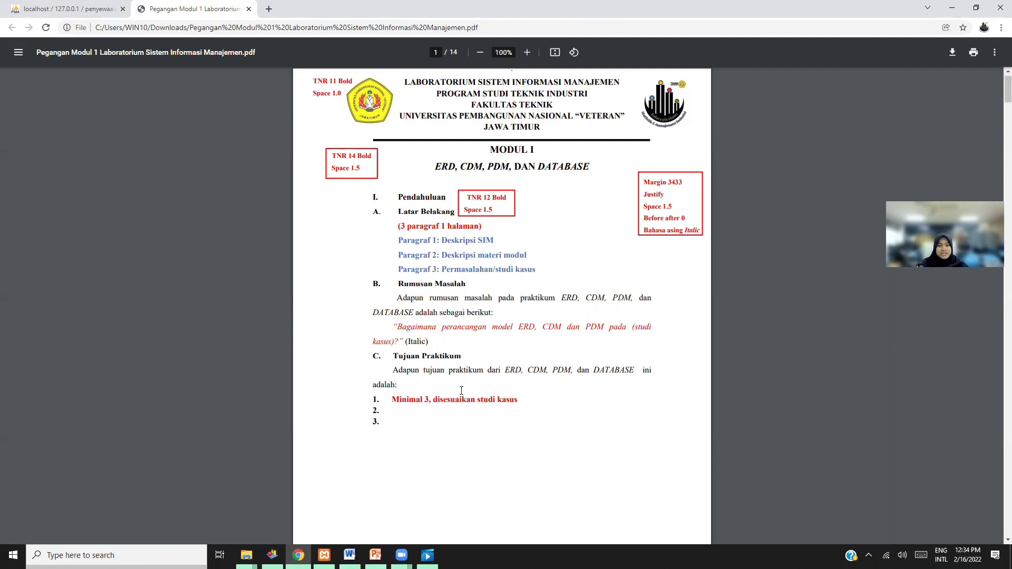
pyautogui.scroll(-5, 460, 398)
pyautogui.rightClick(477, 364)
pyautogui.click(479, 341)
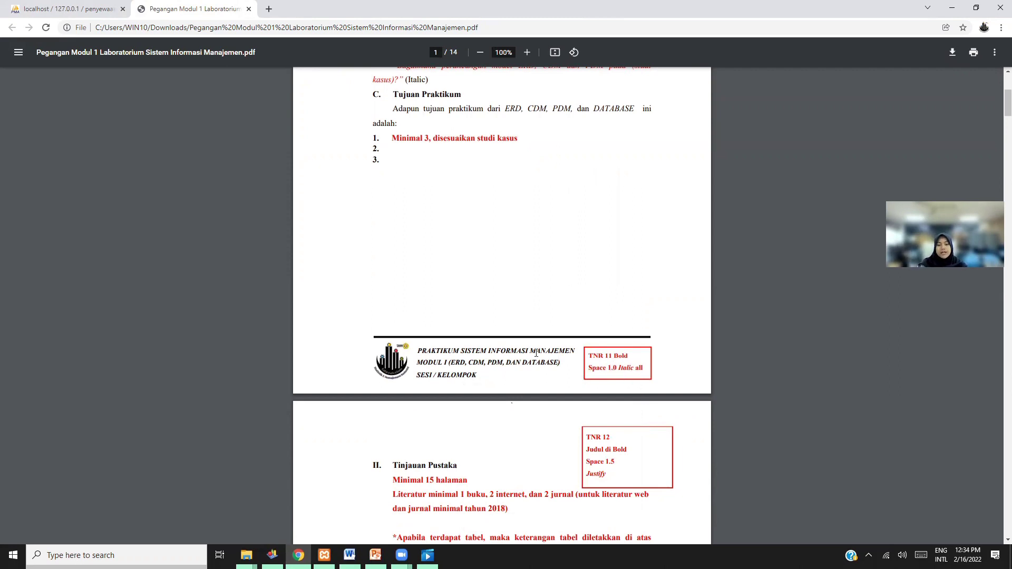
pyautogui.scroll(-4, 530, 348)
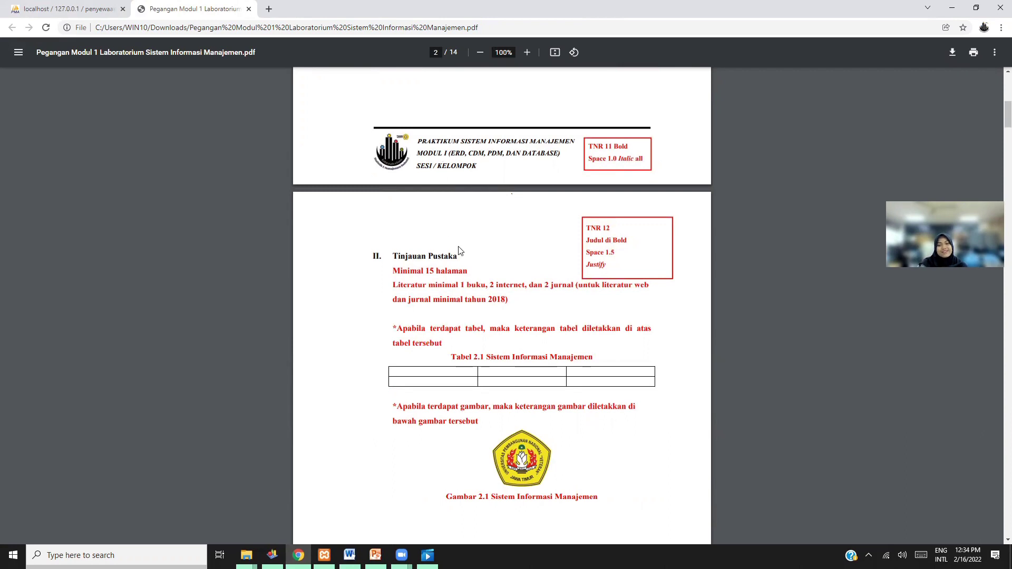
pyautogui.scroll(-1, 470, 266)
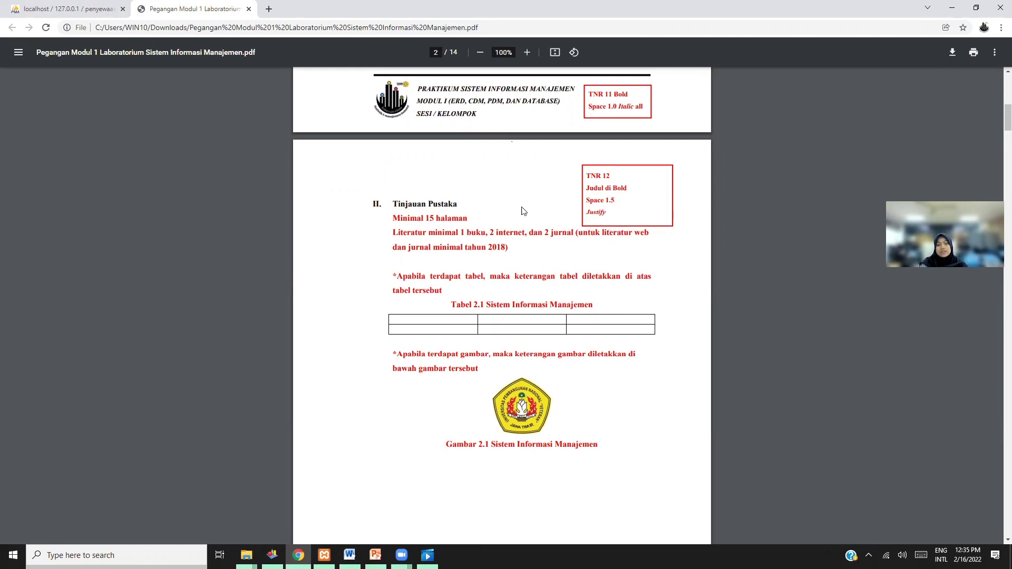
pyautogui.tripleClick(443, 203)
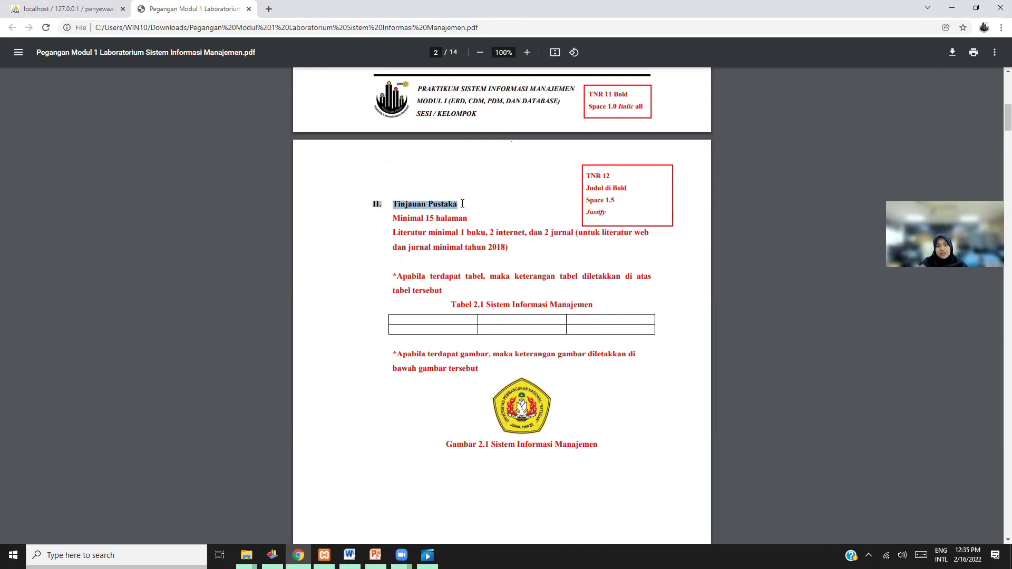
pyautogui.click(463, 204)
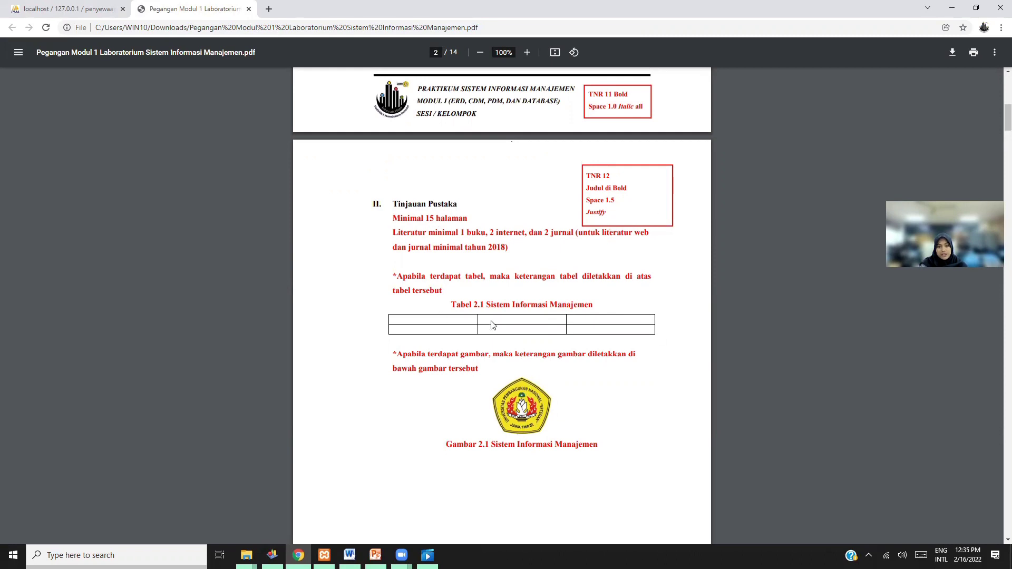
# - Examine the case study description and the ERD in the Langkah - Langkah Pengerjaan section of the PDF
pyautogui.scroll(-6, 493, 320)
pyautogui.scroll(-4, 527, 321)
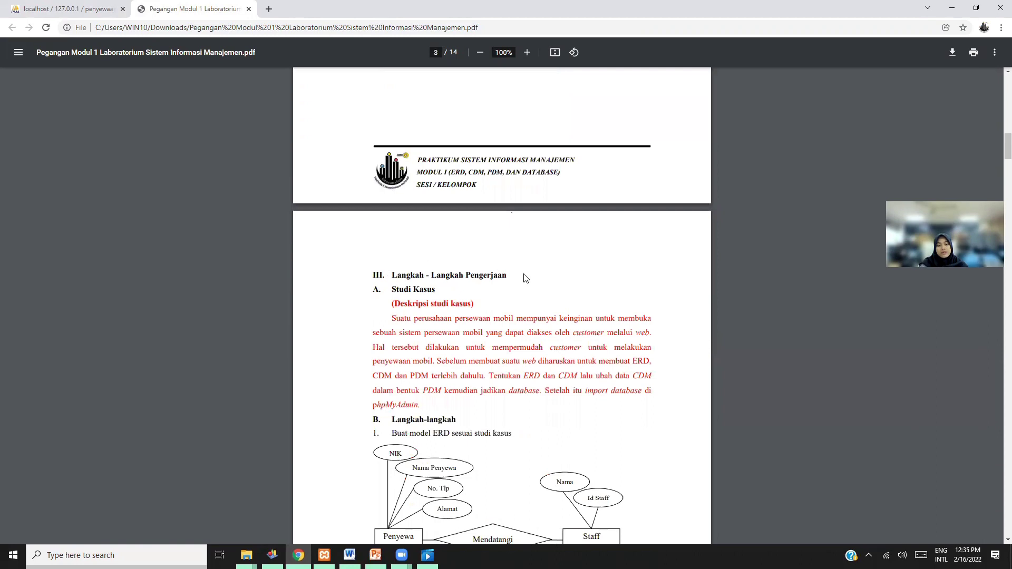
pyautogui.scroll(-1, 523, 280)
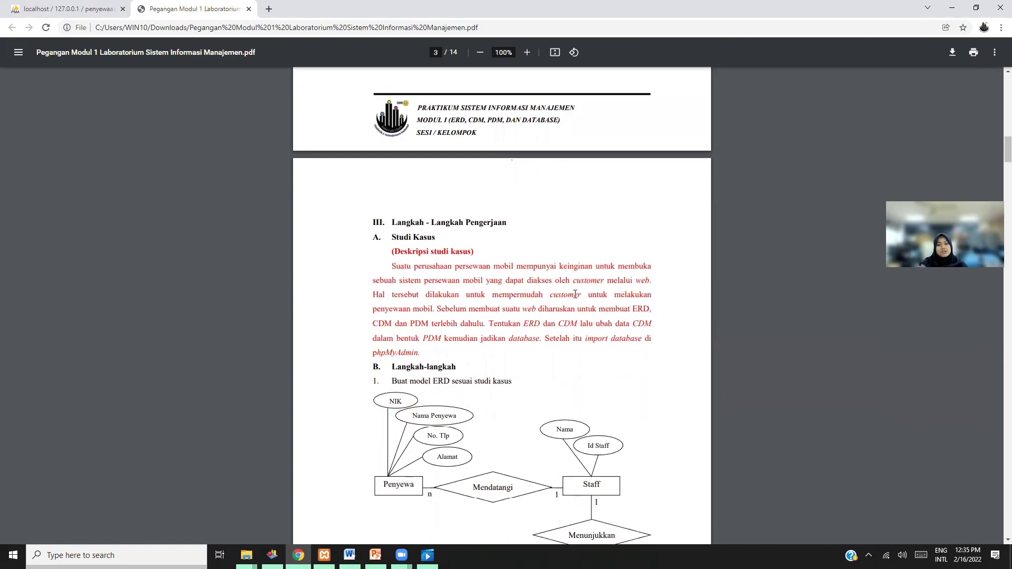
pyautogui.moveTo(469, 268); pyautogui.dragTo(490, 289)
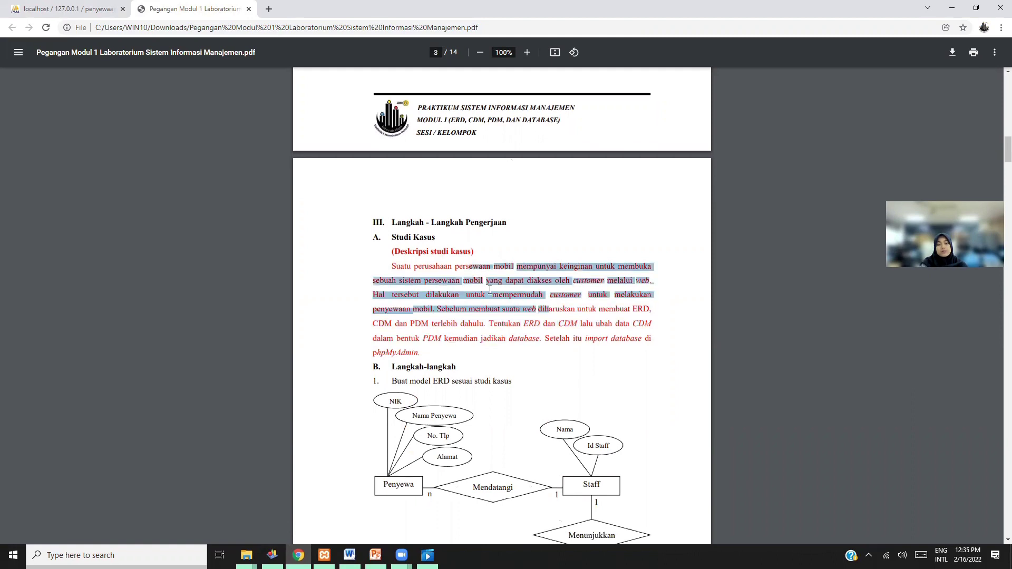
pyautogui.click(543, 257)
pyautogui.scroll(-2, 474, 258)
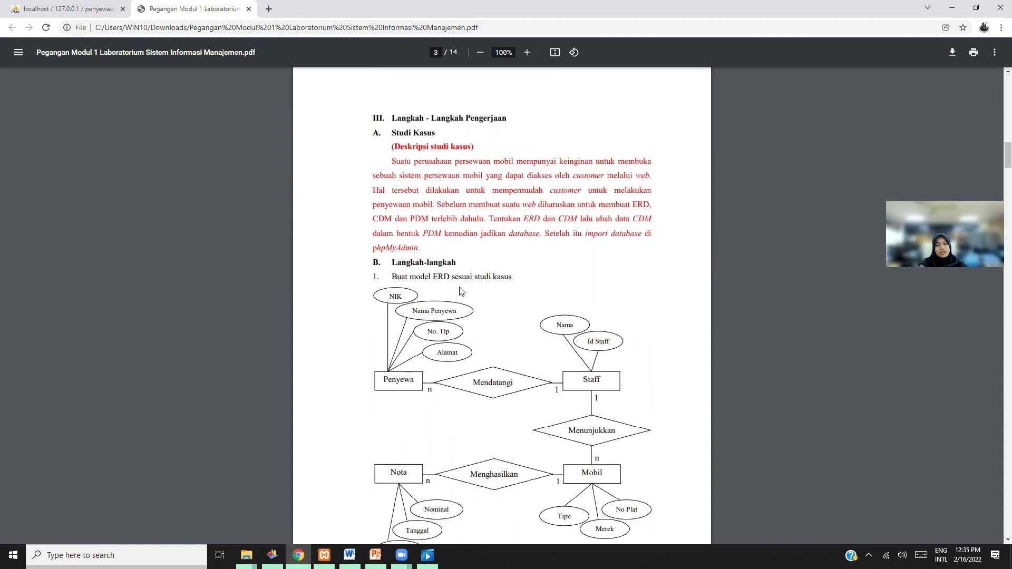
pyautogui.scroll(-2, 461, 291)
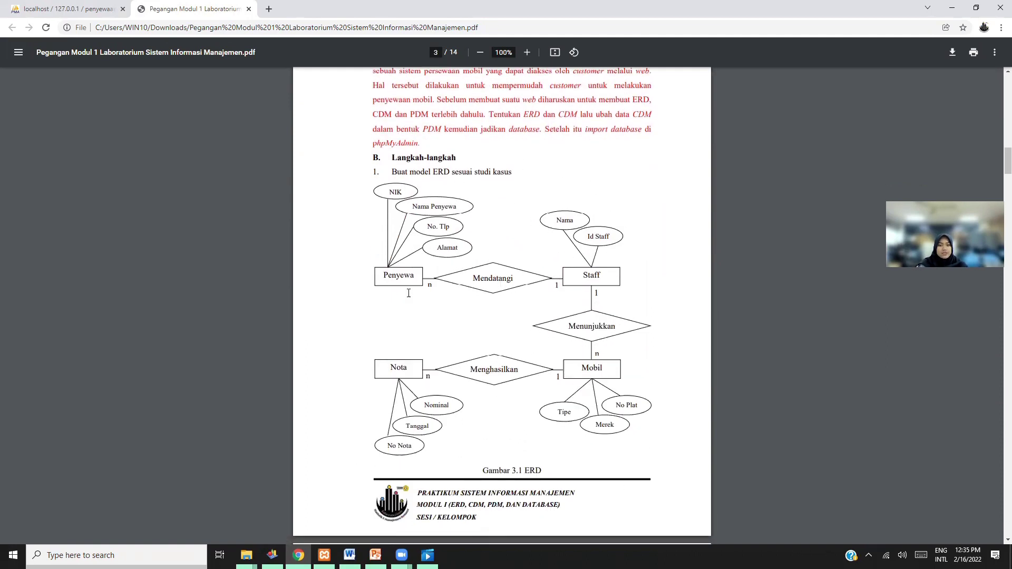
# - Review steps 2 to 5 of the PDF, covering Sybase Power Designer, entities, attributes, relations and data types
pyautogui.scroll(-5, 532, 335)
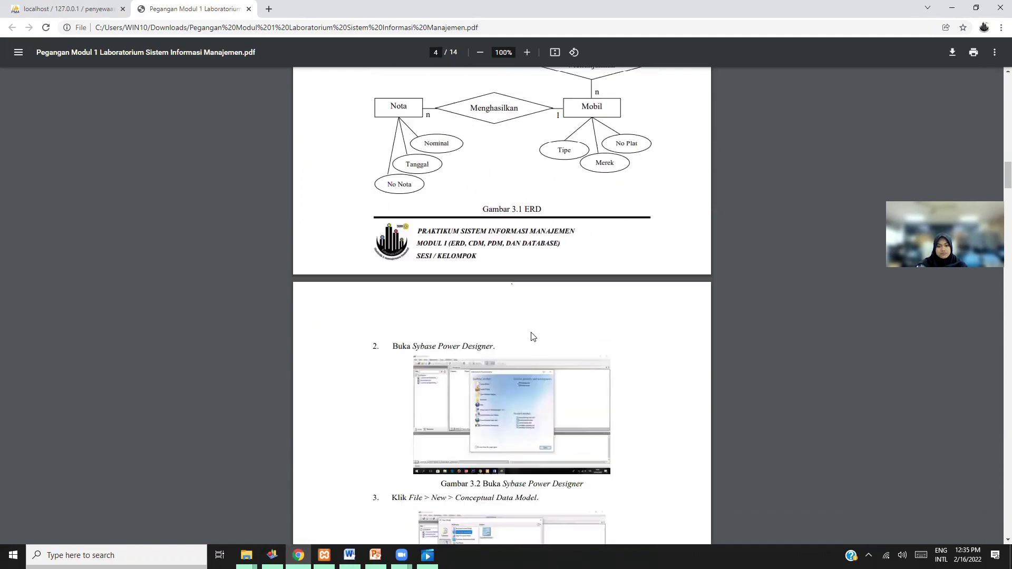
pyautogui.scroll(-3, 532, 336)
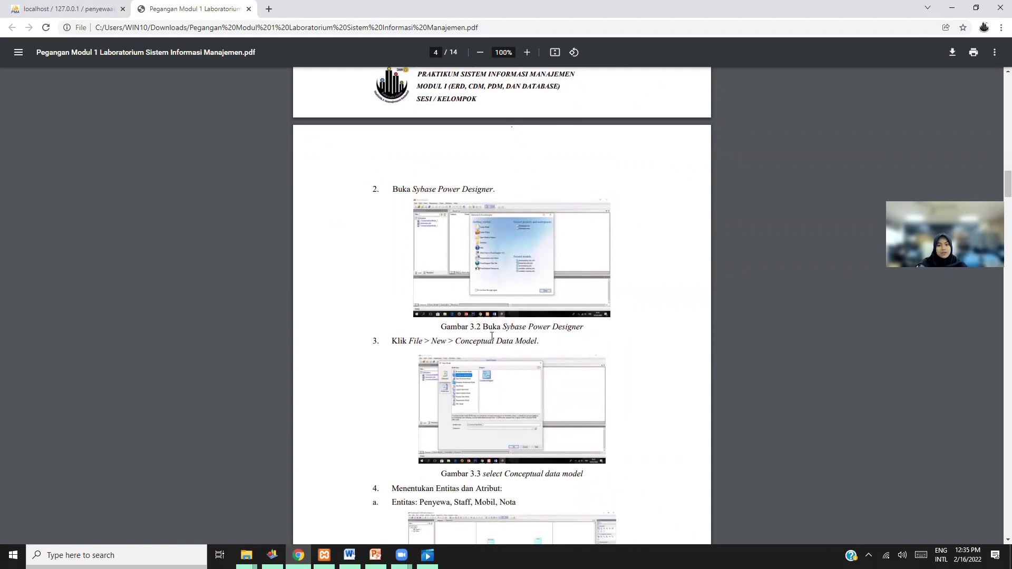
pyautogui.scroll(-2, 492, 336)
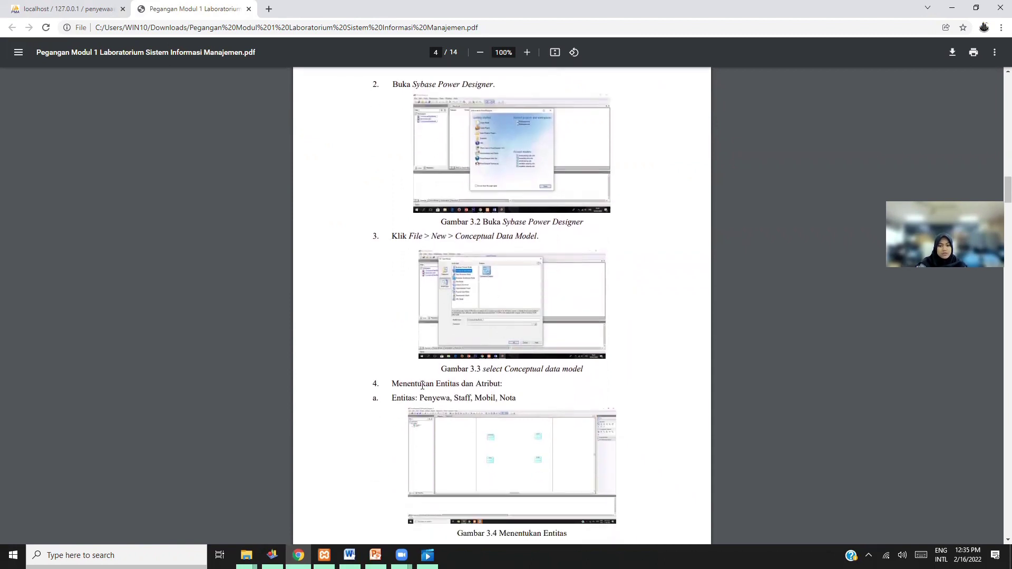
pyautogui.scroll(-2, 422, 385)
pyautogui.scroll(-1, 490, 291)
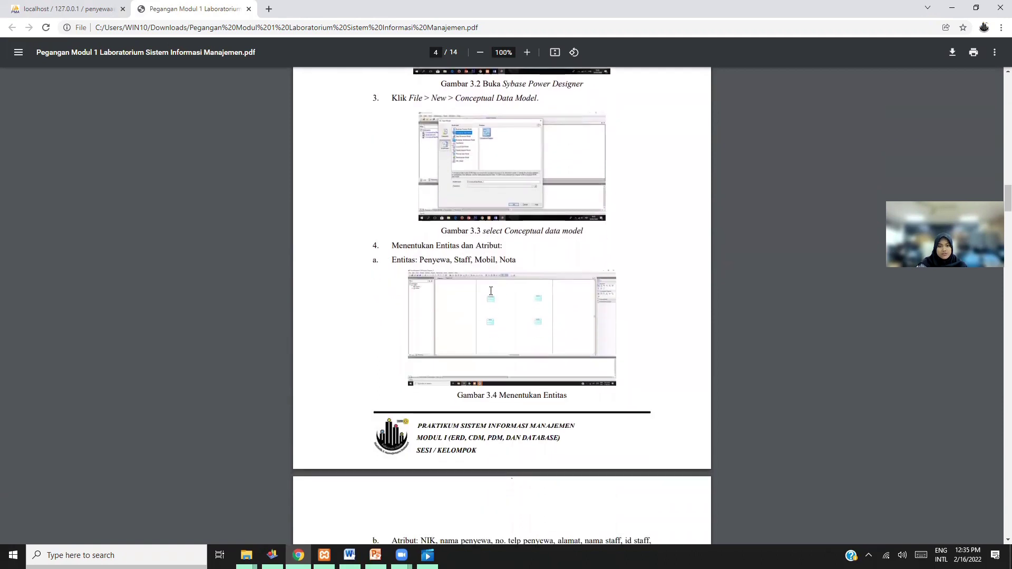
pyautogui.scroll(-3, 490, 291)
pyautogui.scroll(-3, 492, 358)
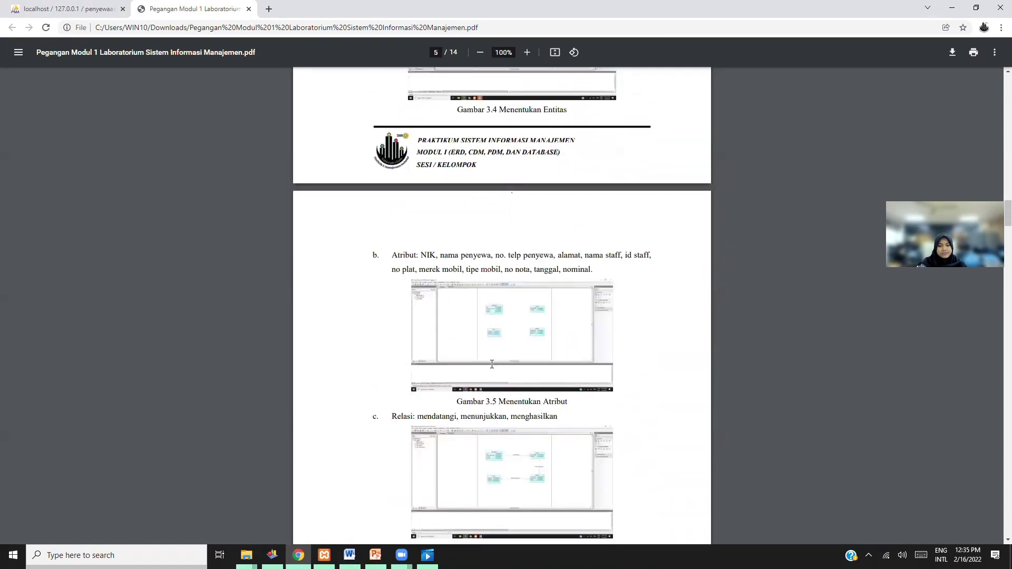
pyautogui.scroll(-2, 492, 364)
pyautogui.scroll(-2, 527, 359)
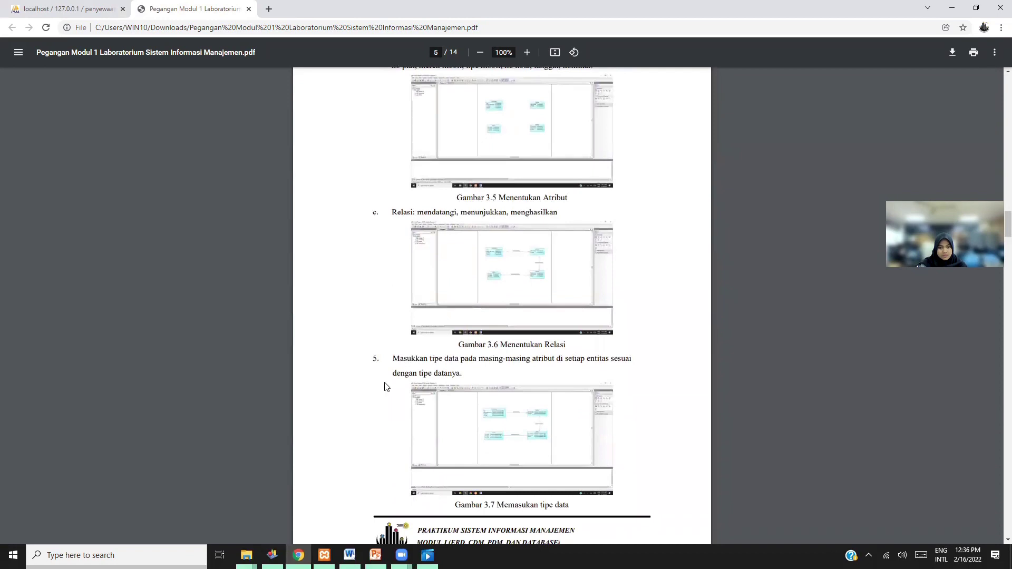
pyautogui.scroll(-2, 464, 378)
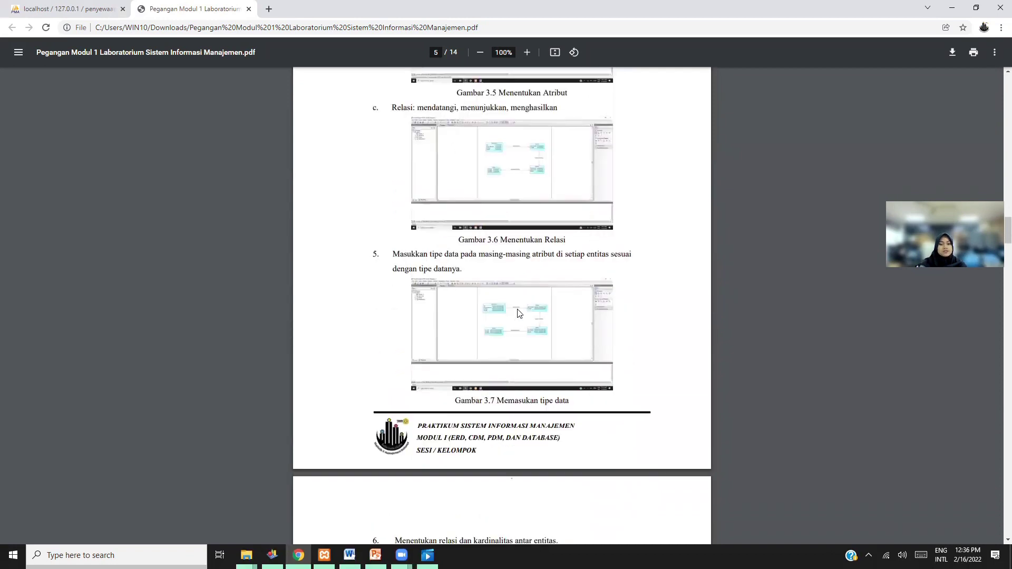
# - Review steps 6 to 8 of the PDF, covering relation cardinality, Check Model and generating the Physical Data Model
pyautogui.scroll(-4, 520, 313)
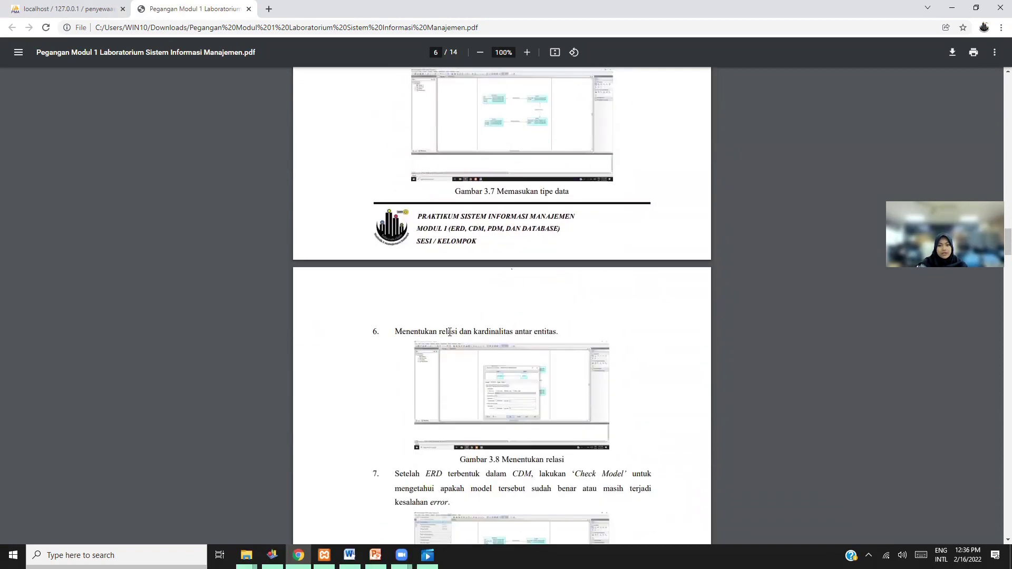
pyautogui.scroll(-2, 529, 329)
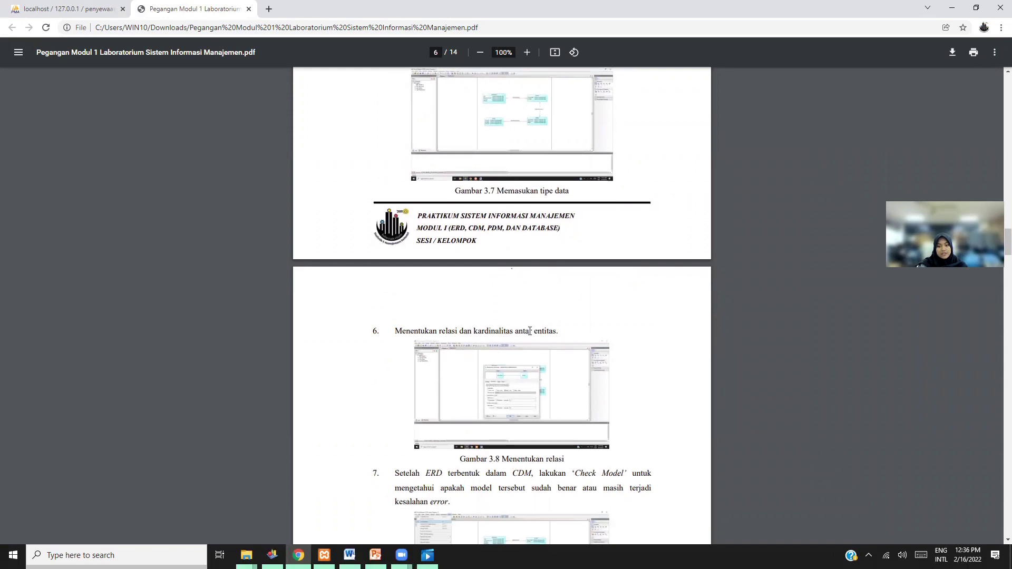
pyautogui.scroll(-1, 539, 392)
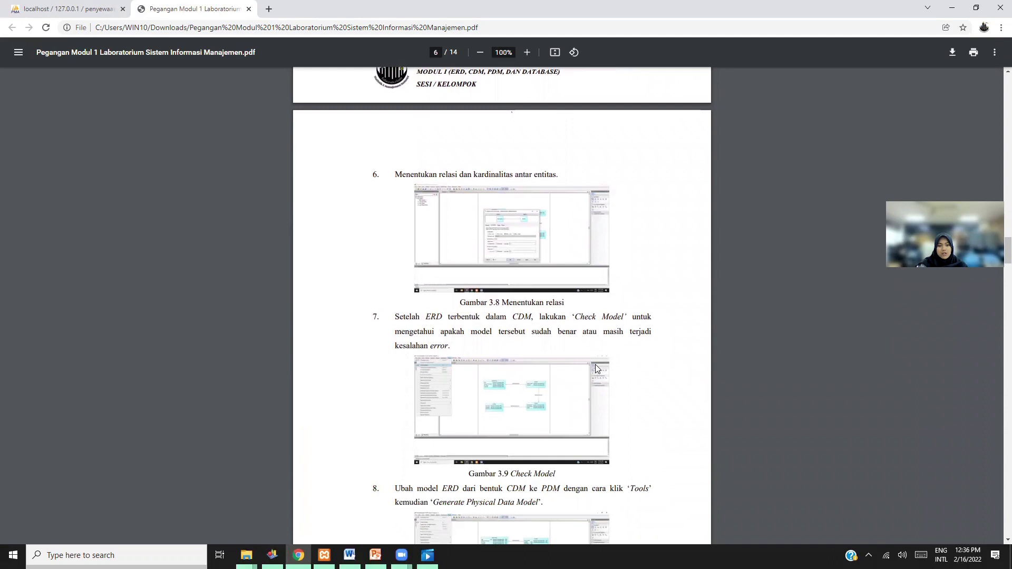
pyautogui.scroll(-3, 528, 360)
pyautogui.scroll(-1, 527, 360)
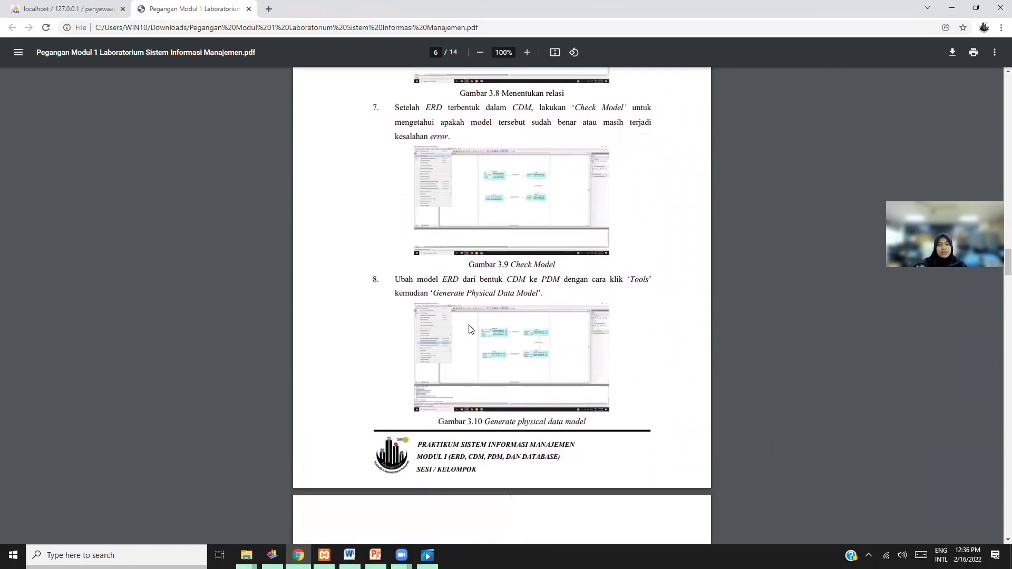
pyautogui.scroll(-2, 472, 328)
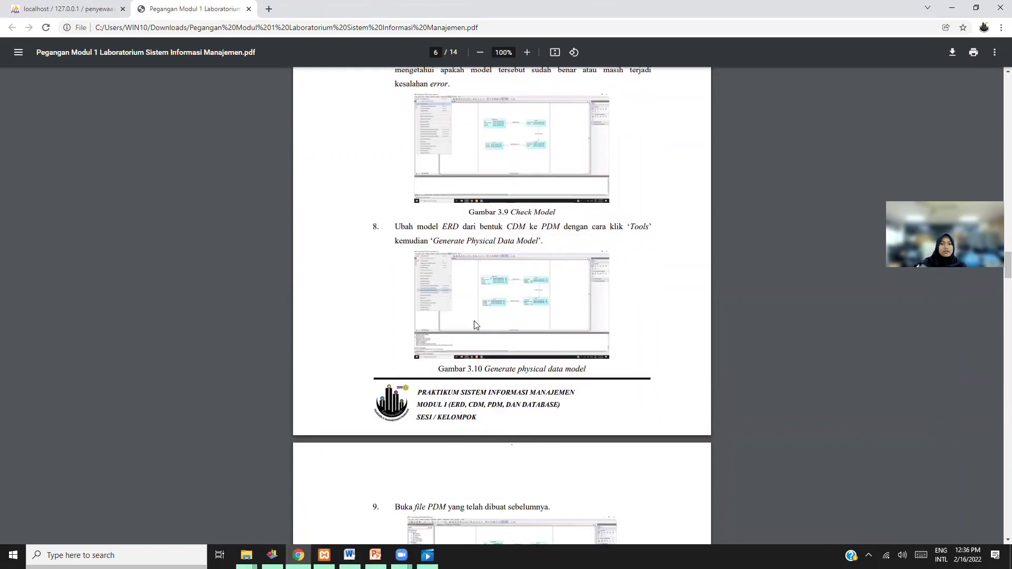
pyautogui.scroll(-1, 496, 274)
pyautogui.scroll(-1, 498, 265)
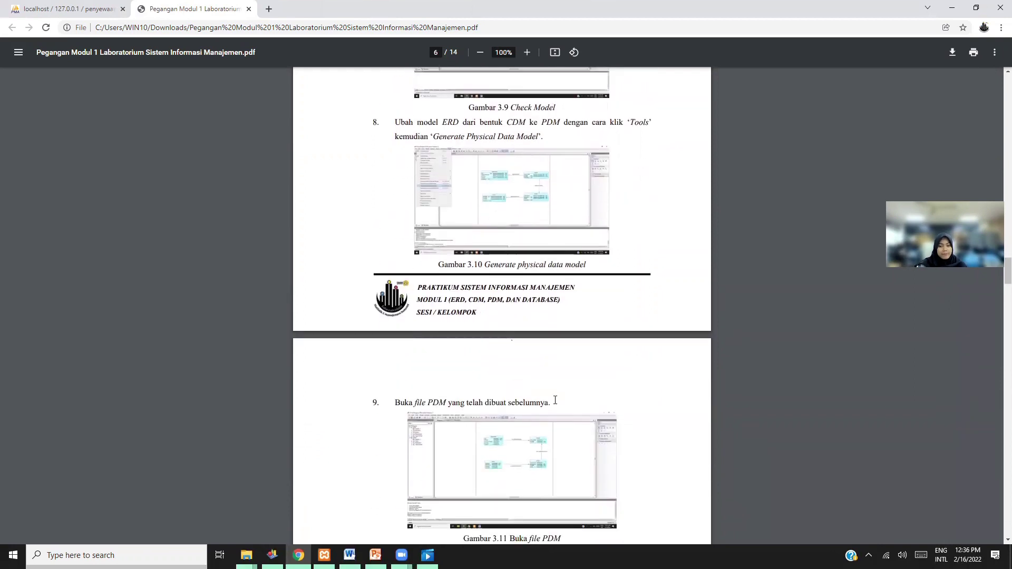
# - Examine steps 9 to 11 of the PDF on opening the PDM file, generating the database and naming the SQL file
pyautogui.scroll(-1, 549, 396)
pyautogui.scroll(-3, 540, 395)
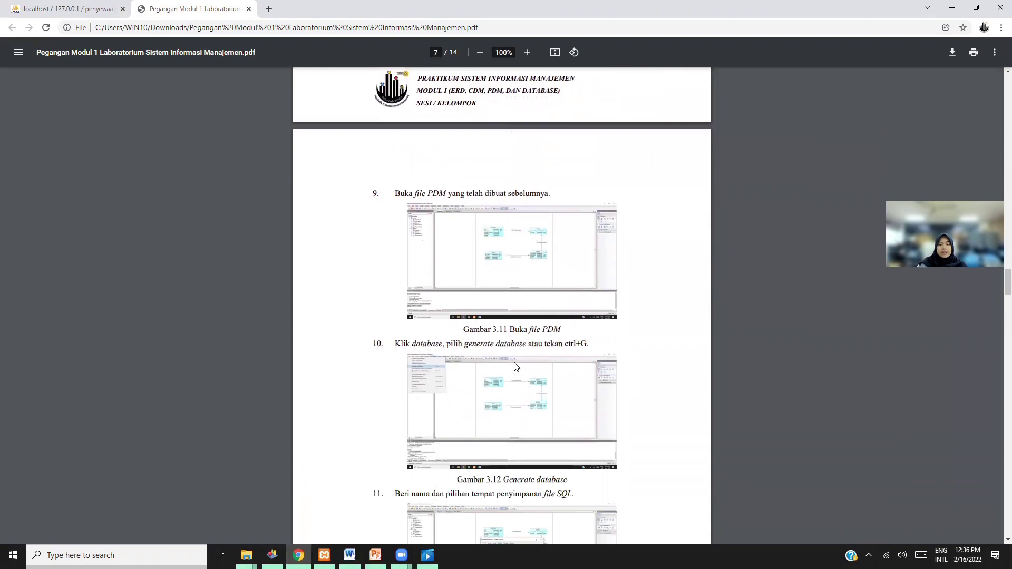
pyautogui.scroll(-1, 516, 366)
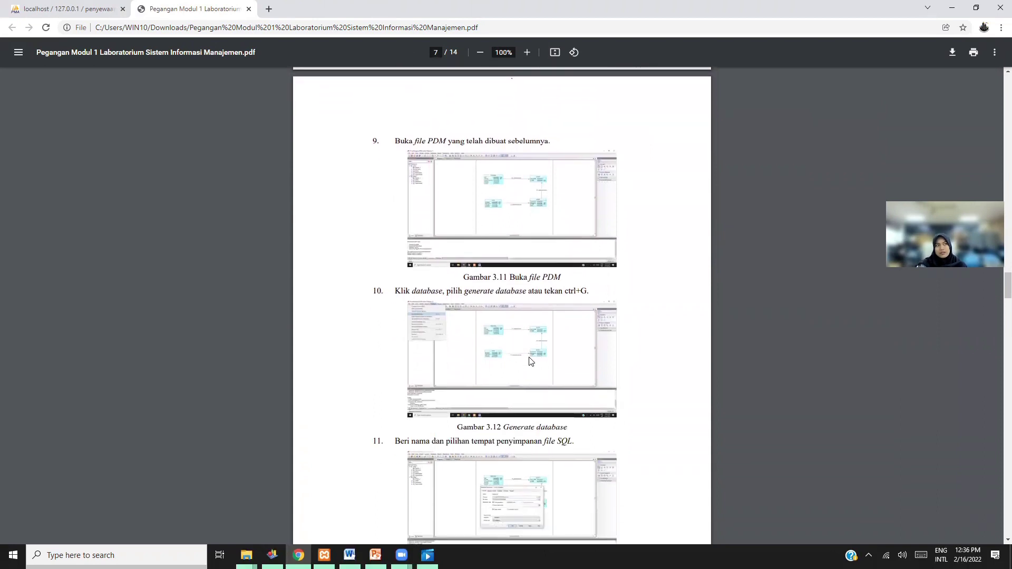
pyautogui.scroll(-1, 530, 361)
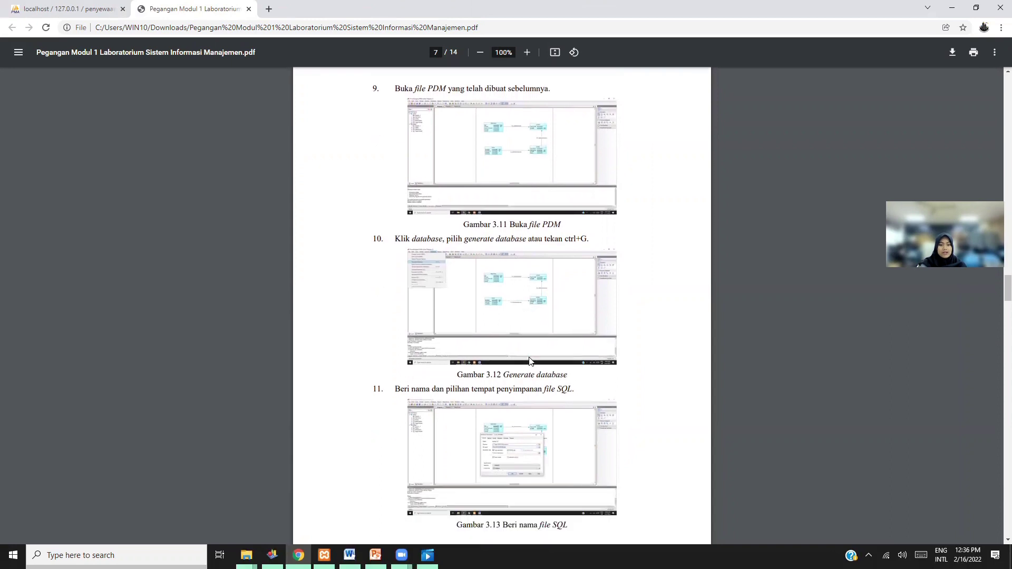
pyautogui.scroll(-1, 535, 422)
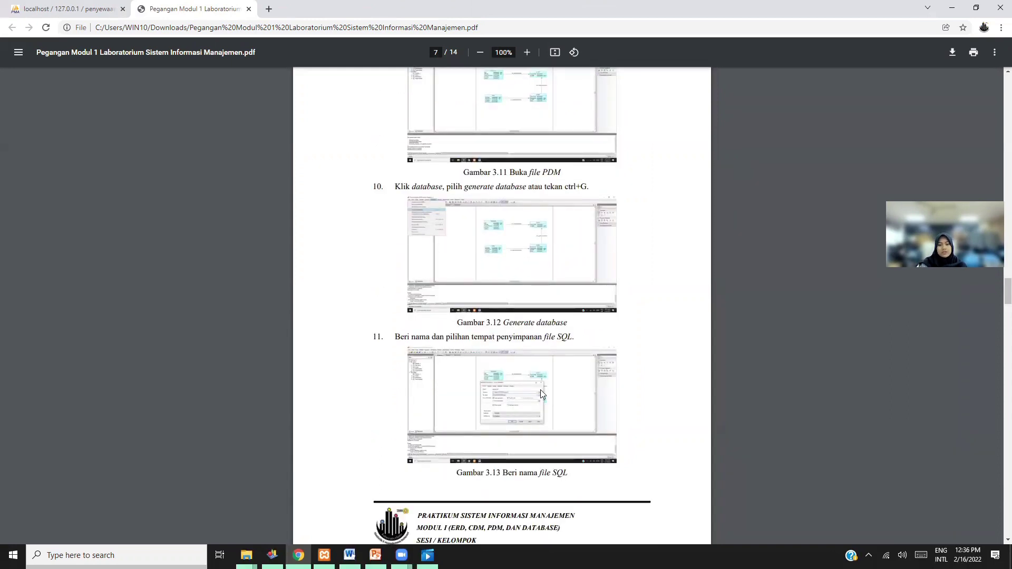
# - Read steps 12 to 14 of the PDF on opening XAMPP, starting Apache and MySQL, and opening localhost/phpmyadmin
pyautogui.scroll(-4, 540, 390)
pyautogui.scroll(-1, 536, 380)
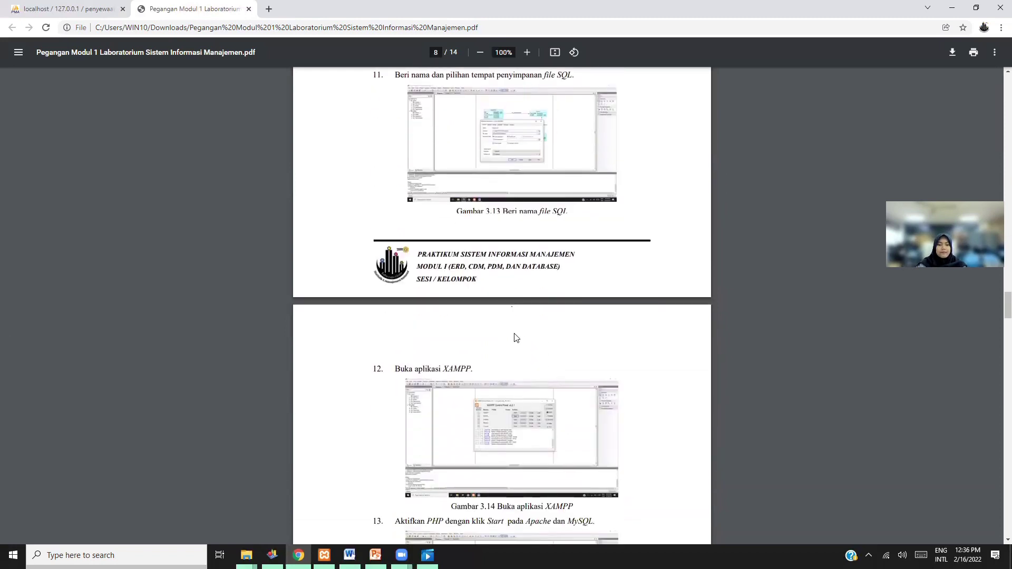
pyautogui.scroll(-2, 517, 401)
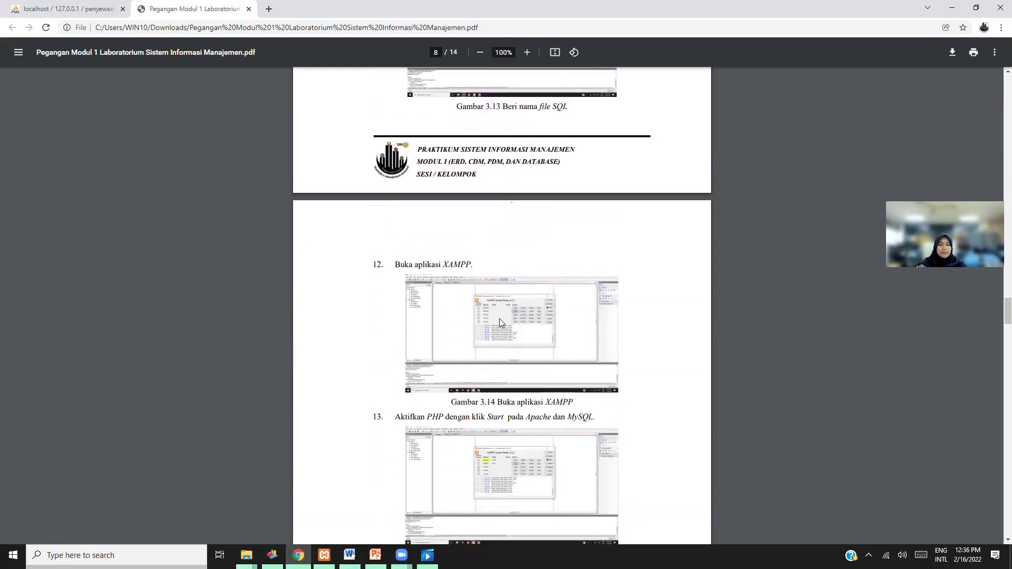
pyautogui.scroll(-2, 573, 442)
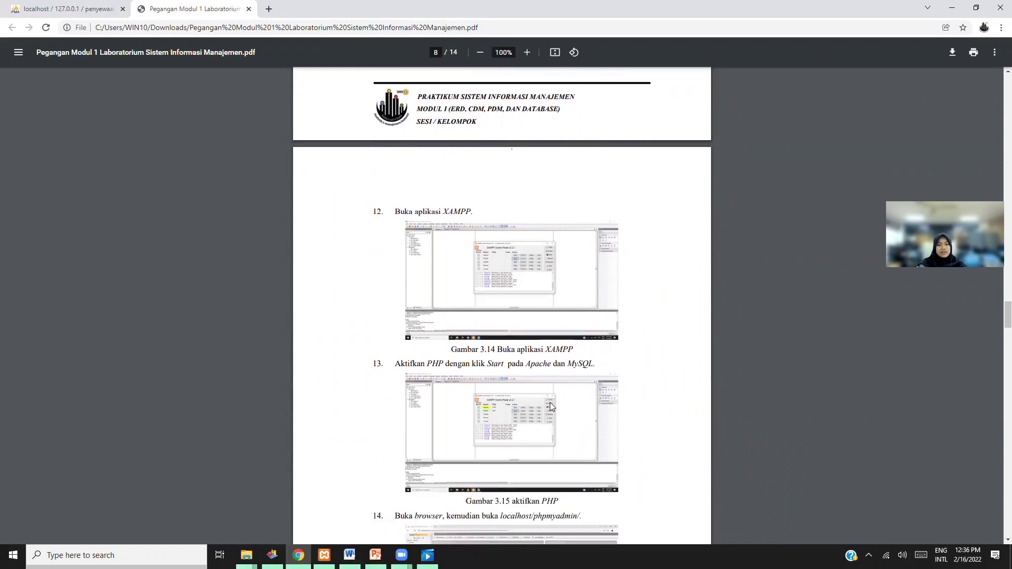
pyautogui.scroll(-2, 536, 359)
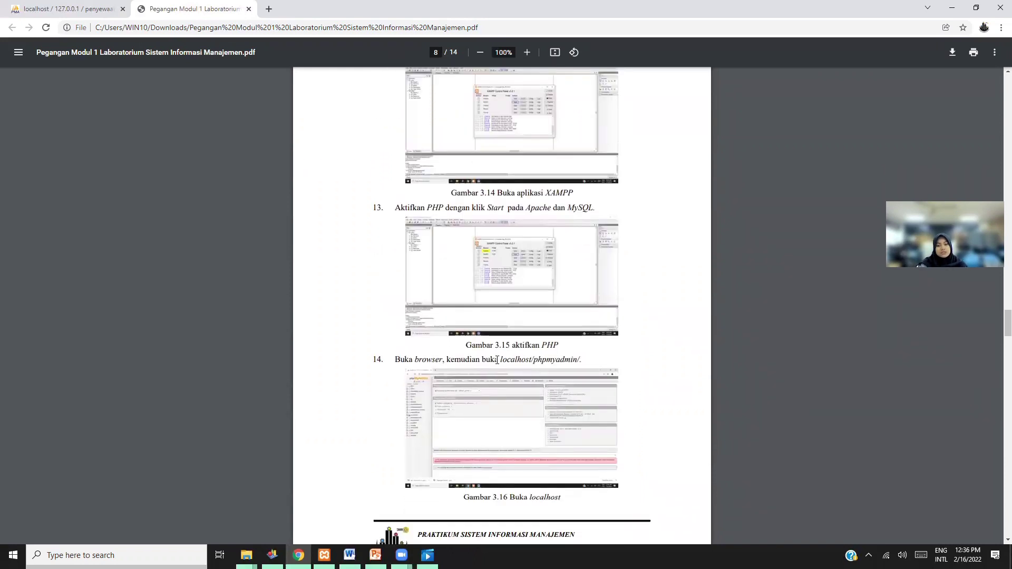
pyautogui.scroll(-4, 530, 387)
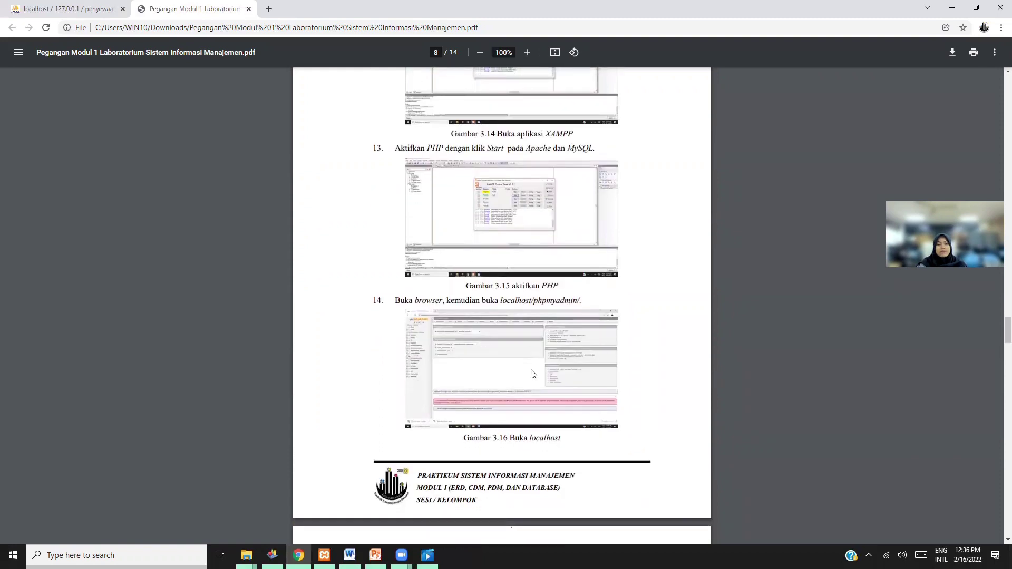
# - Review steps 15 to 17 of the PDF on creating a database, importing the SQL file and filling in 10 data records
pyautogui.scroll(-4, 533, 379)
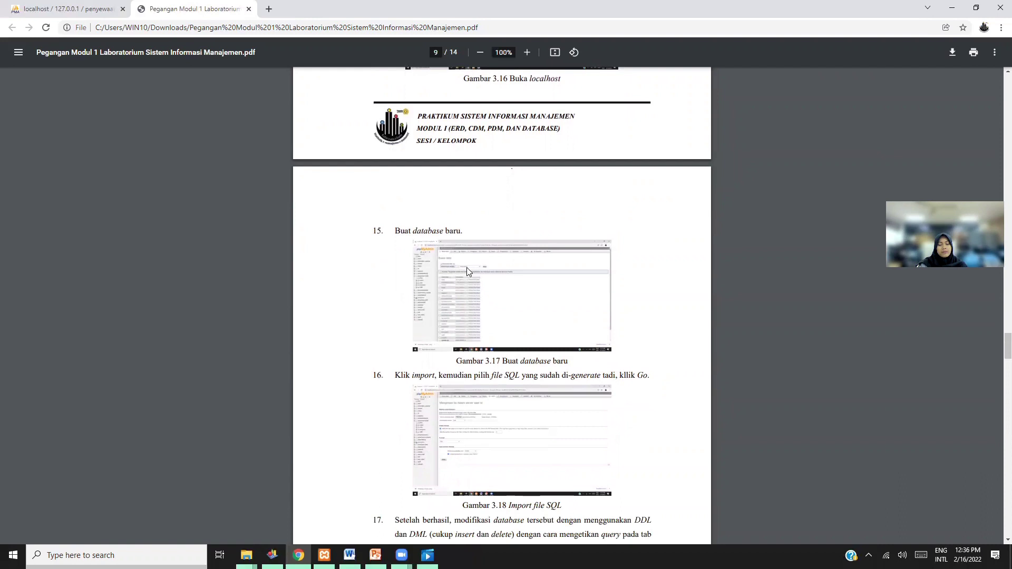
pyautogui.scroll(-2, 496, 326)
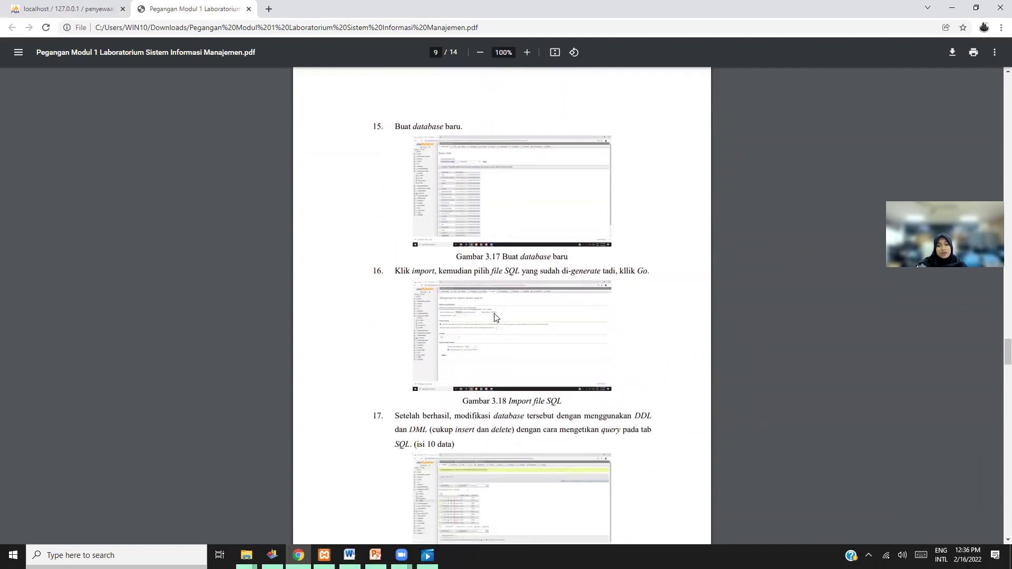
pyautogui.scroll(-1, 503, 314)
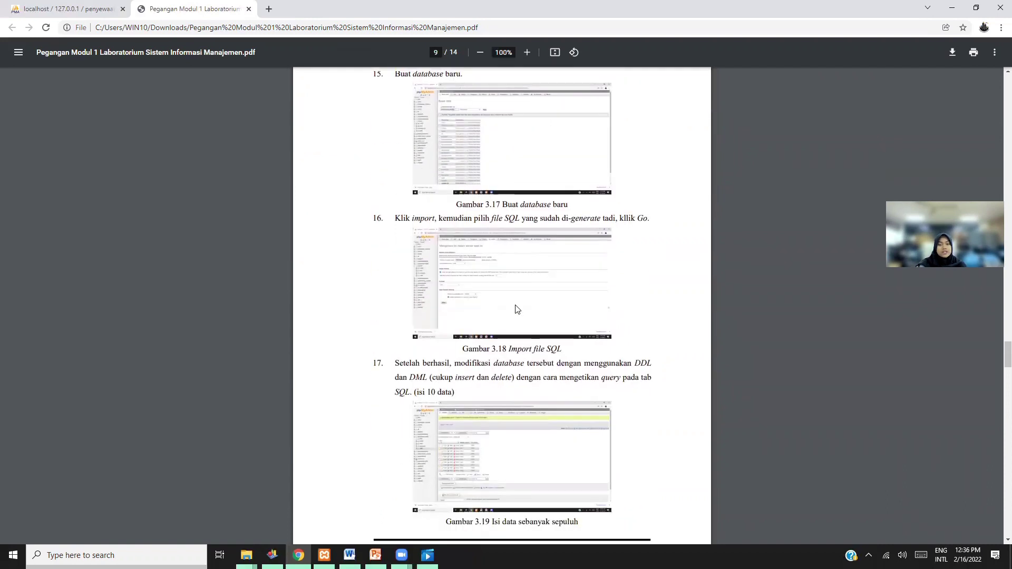
pyautogui.scroll(-1, 531, 296)
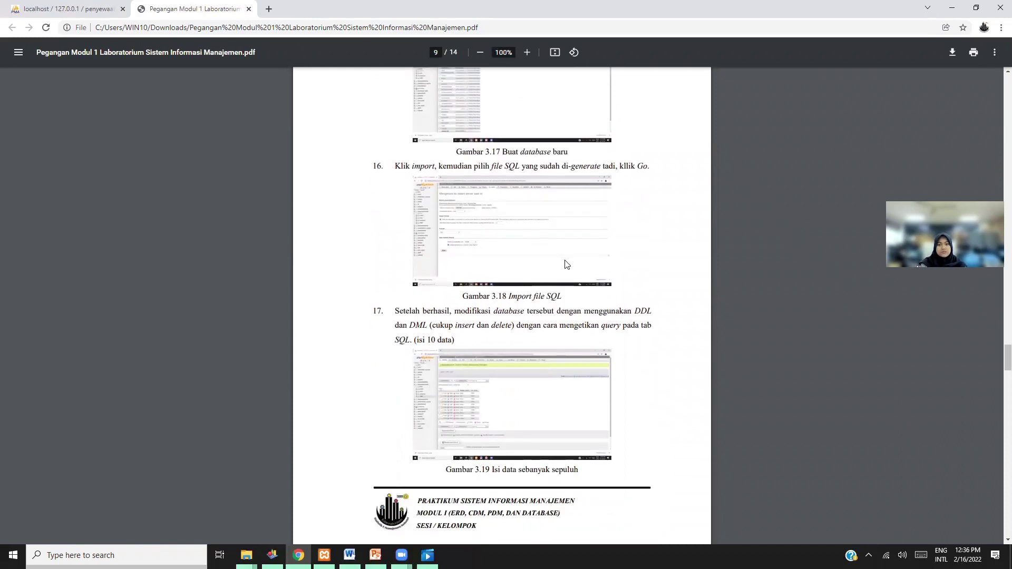
pyautogui.scroll(-1, 531, 299)
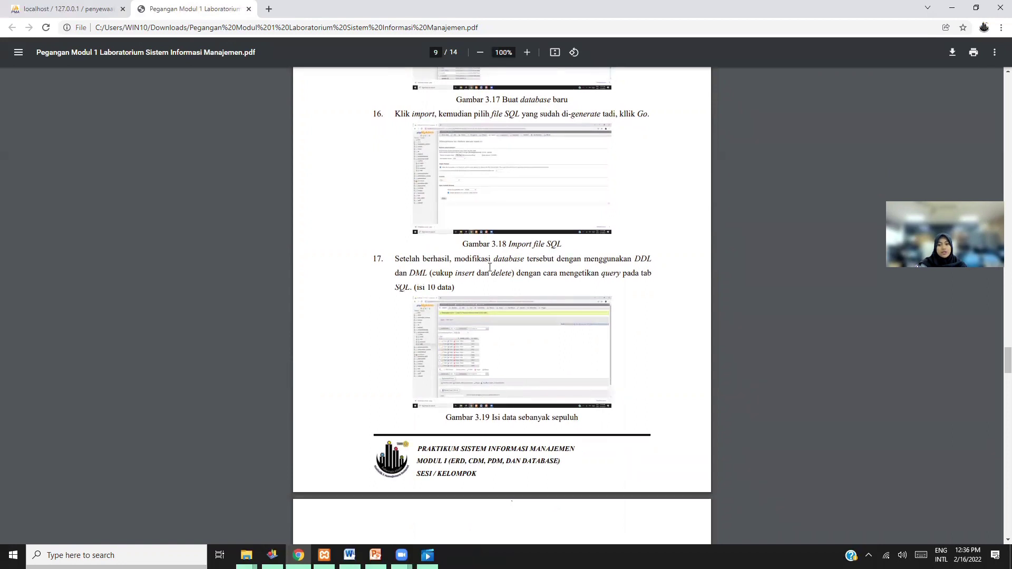
pyautogui.scroll(-1, 523, 303)
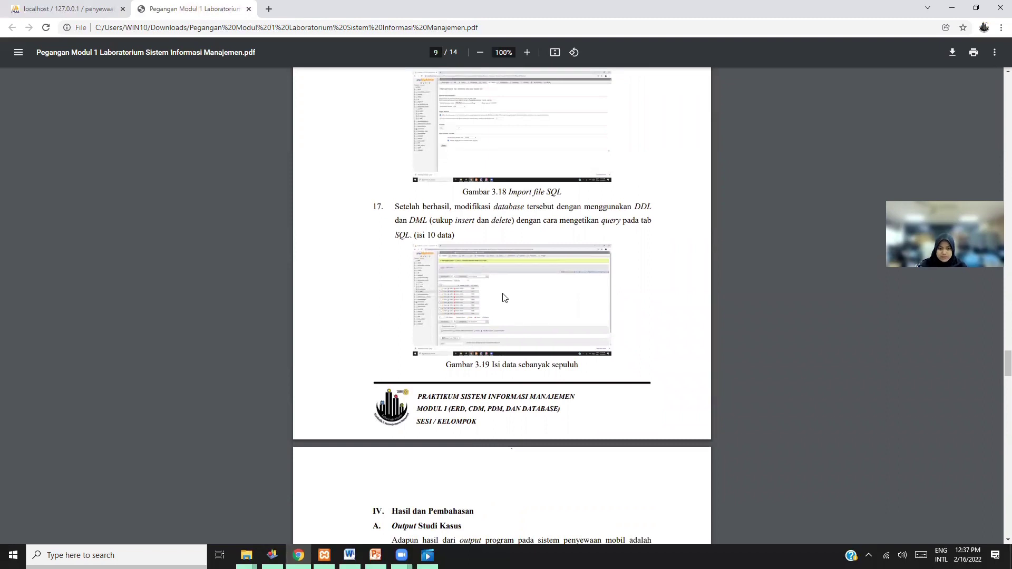
# - Examine the Output Studi Kasus section under Hasil dan Pembahasan, including the ERD, CDM, PDM and XAMPP database output figures
pyautogui.scroll(-2, 505, 294)
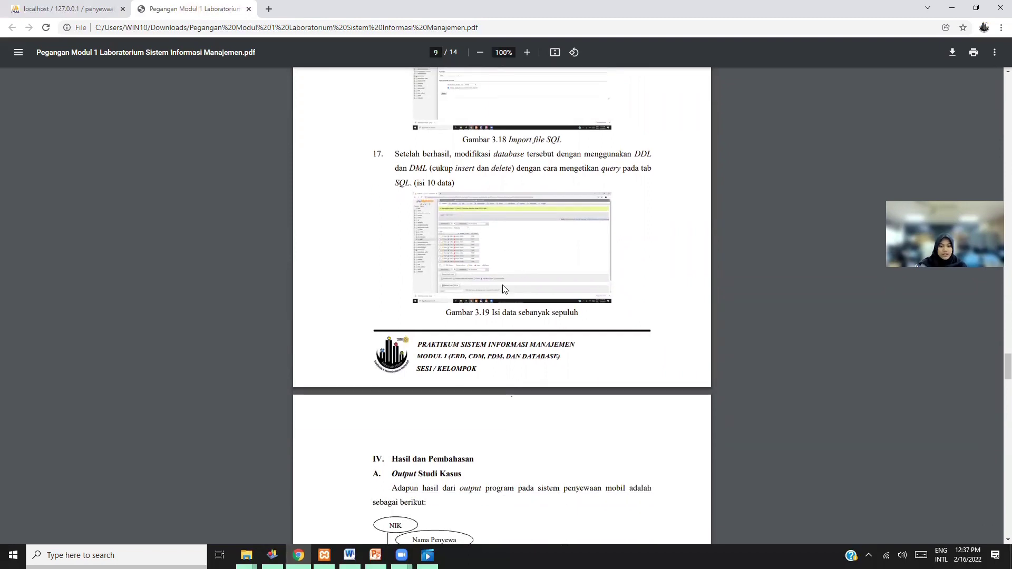
pyautogui.scroll(-2, 501, 289)
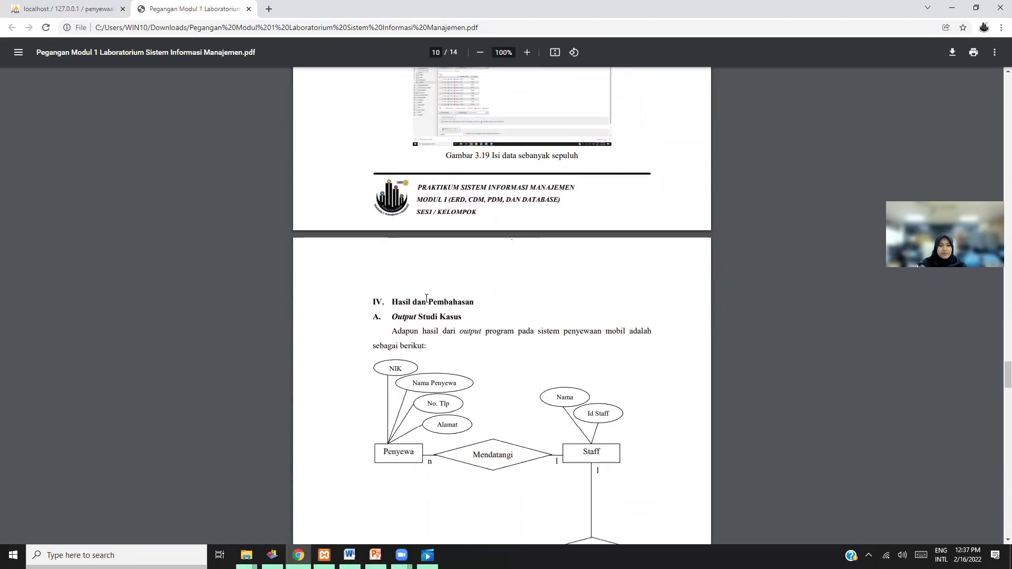
pyautogui.scroll(-1, 427, 299)
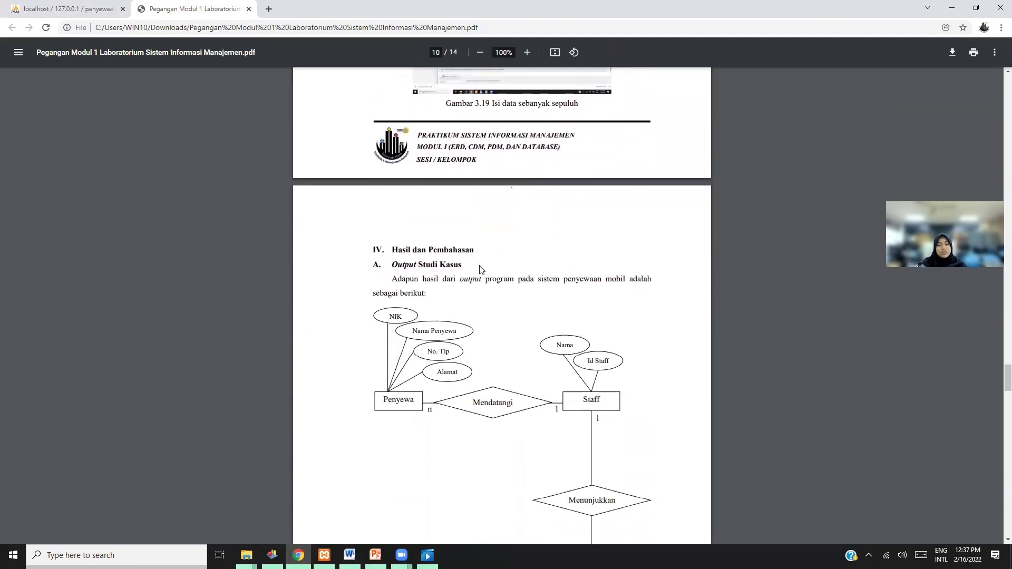
pyautogui.scroll(-1, 515, 275)
pyautogui.scroll(-2, 527, 316)
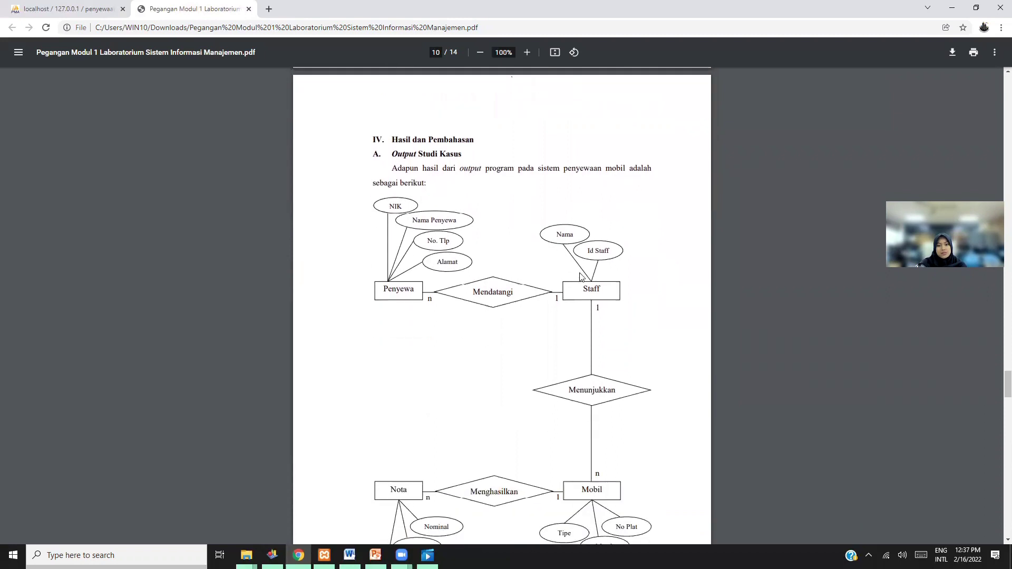
pyautogui.scroll(-3, 490, 356)
pyautogui.scroll(-4, 511, 346)
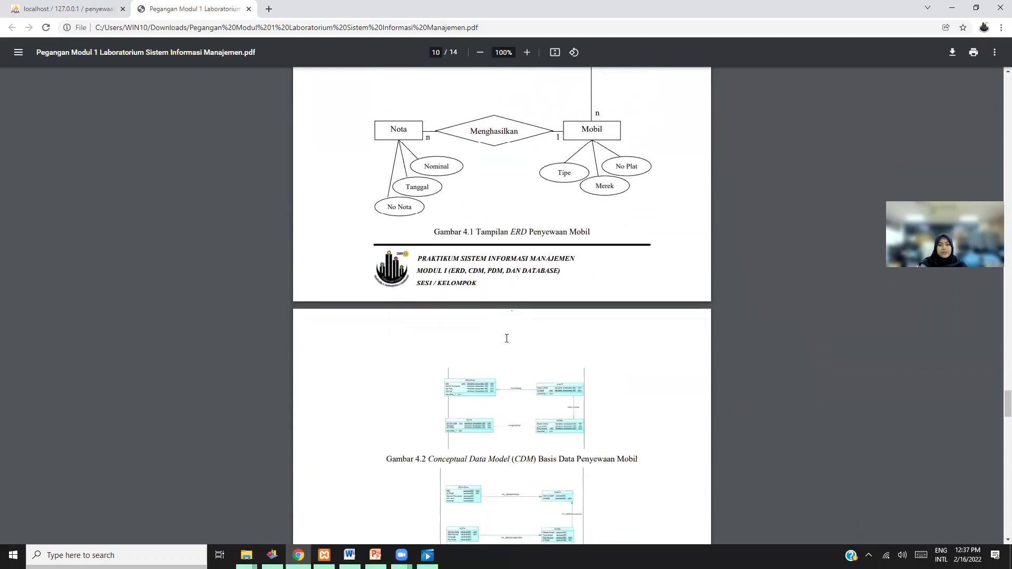
pyautogui.scroll(-3, 548, 353)
pyautogui.scroll(-1, 559, 342)
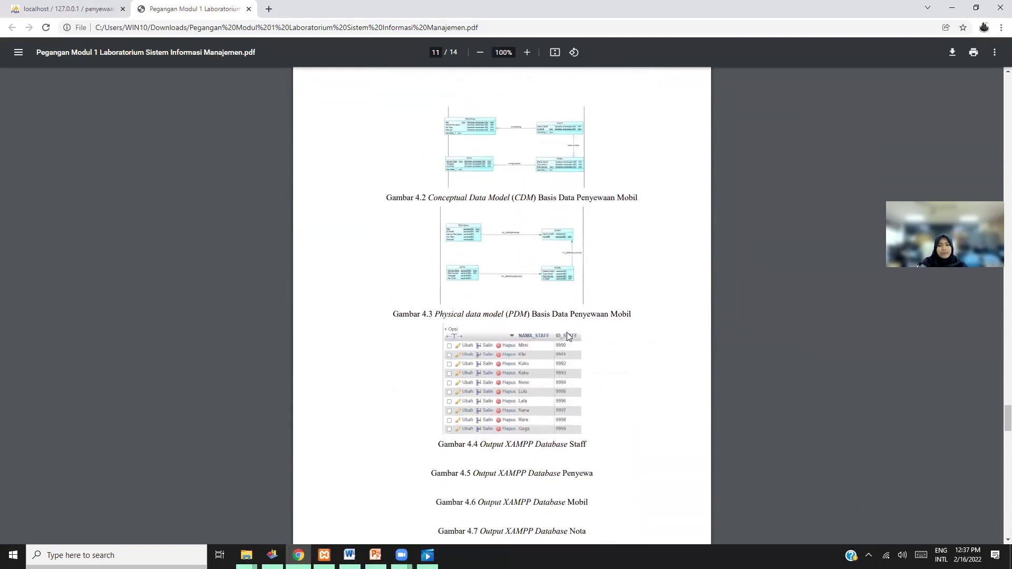
pyautogui.scroll(-2, 559, 327)
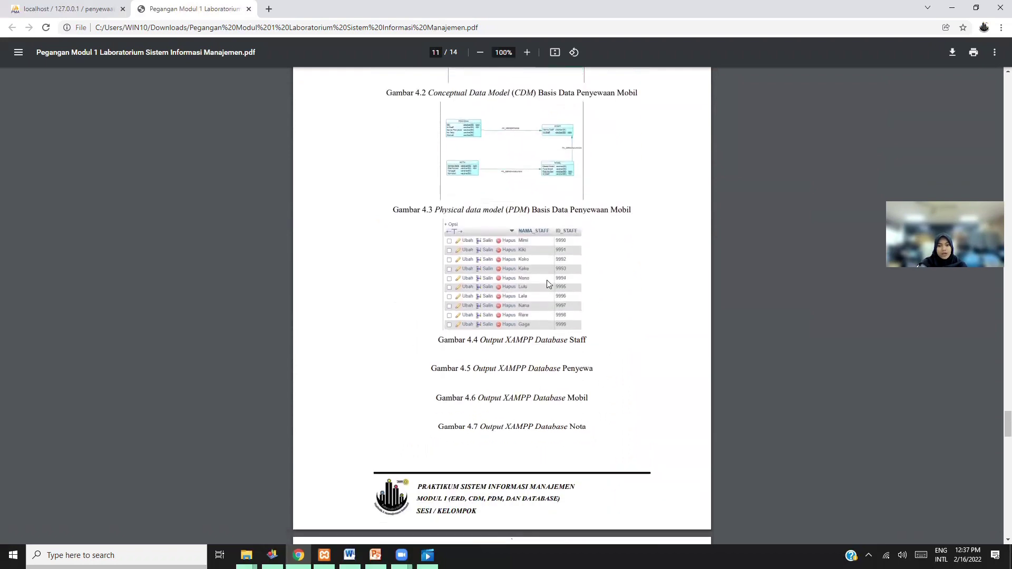
# - Read the Analisa Output section and its sample text on entities, attributes, relations and cardinality
pyautogui.scroll(-5, 543, 361)
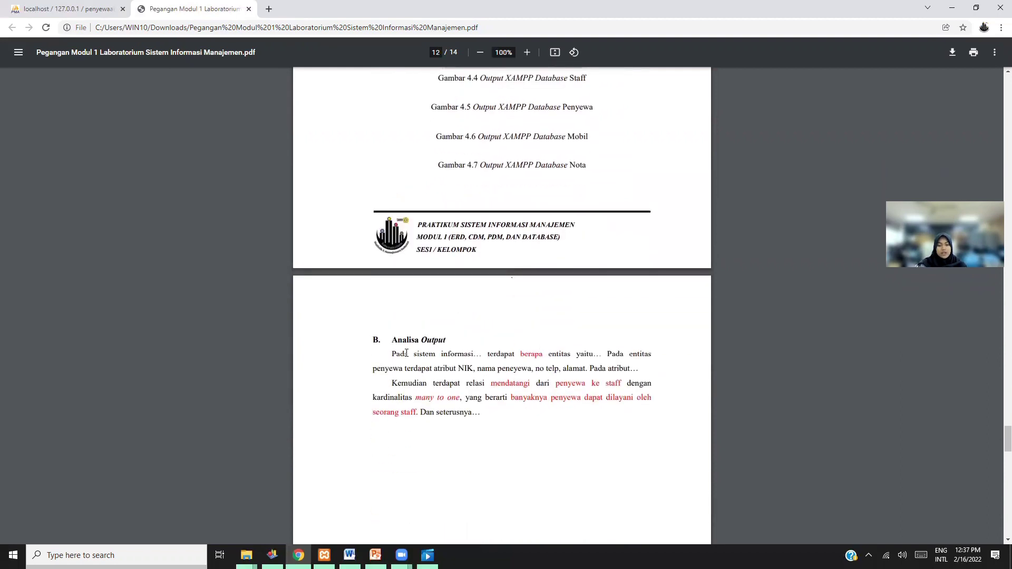
pyautogui.doubleClick(482, 355)
pyautogui.click(482, 355)
pyautogui.scroll(-1, 427, 363)
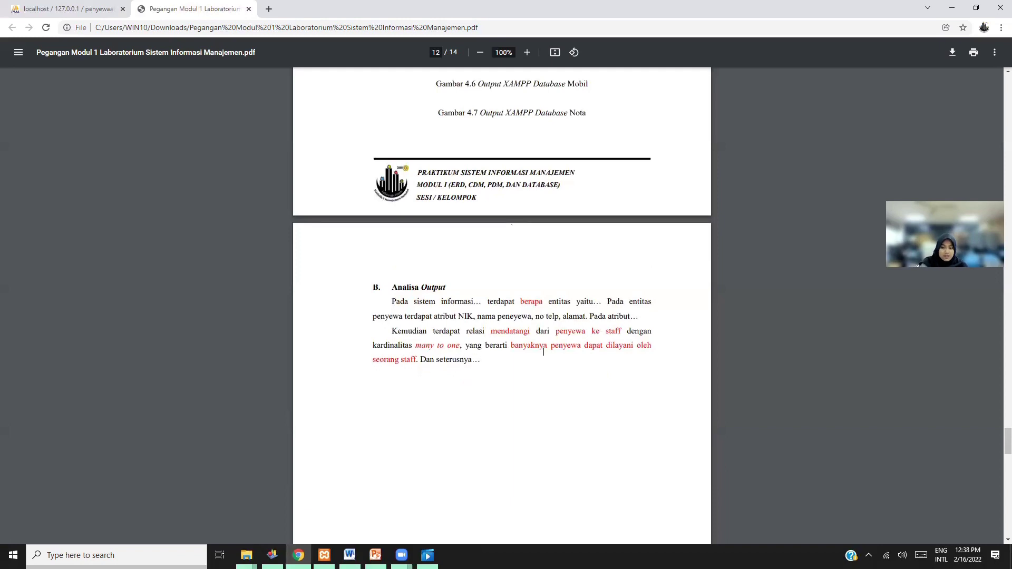
# - Review the Kesimpulan dan Saran section and highlight the module number "III" in the Saran sentence
pyautogui.scroll(-5, 601, 396)
pyautogui.scroll(-5, 606, 380)
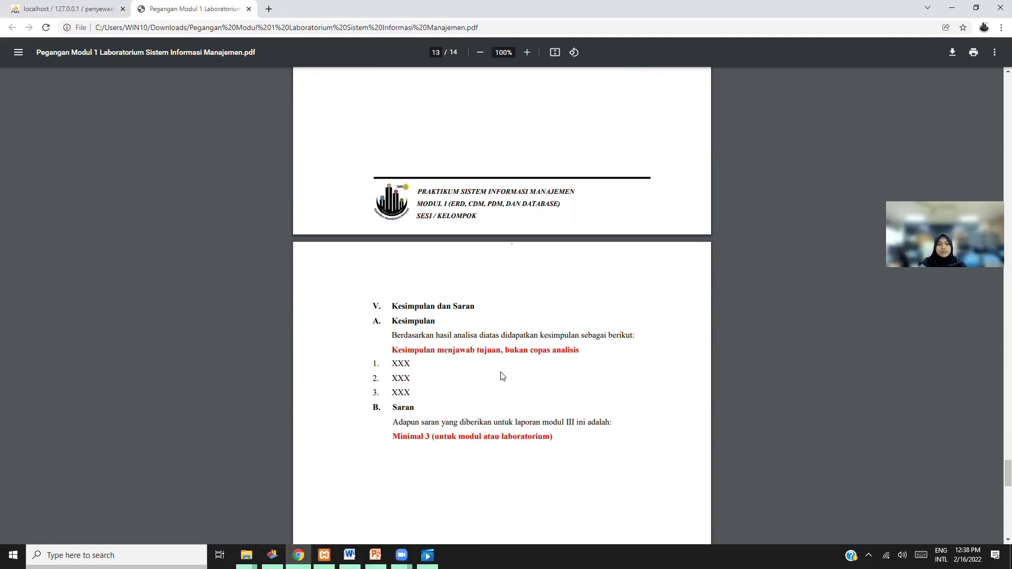
pyautogui.scroll(-1, 502, 375)
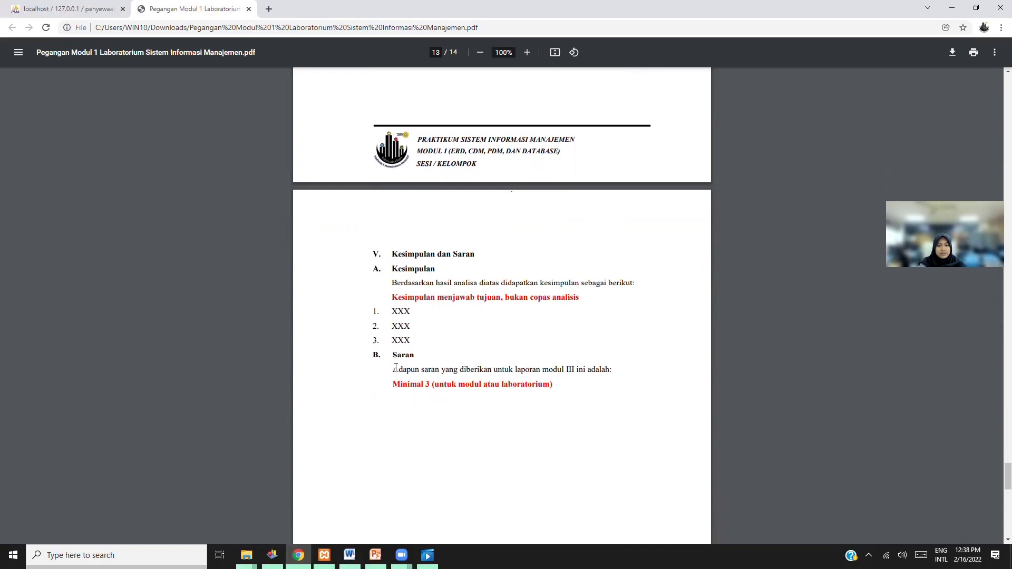
pyautogui.doubleClick(568, 371)
pyautogui.moveTo(566, 370); pyautogui.dragTo(574, 369)
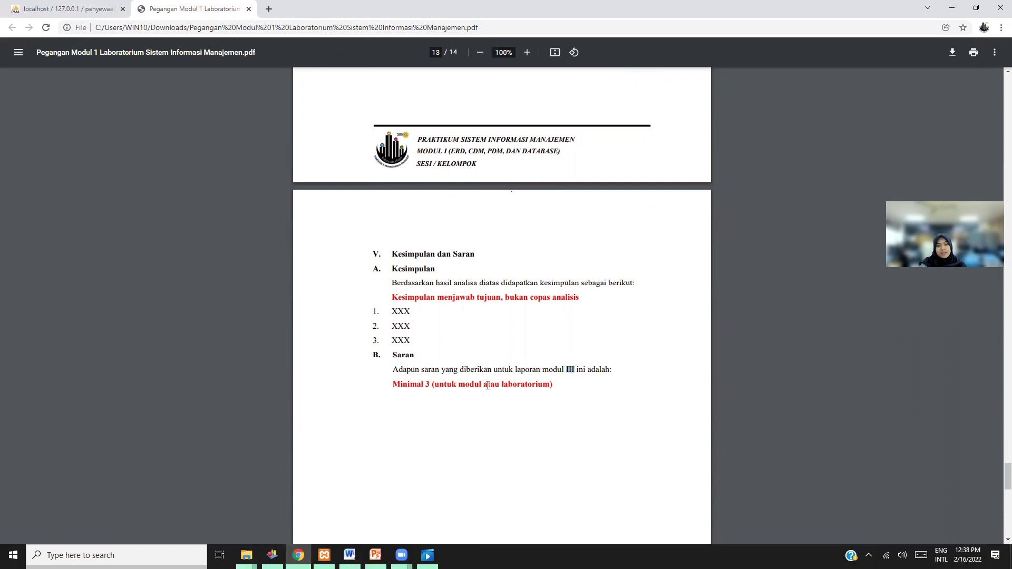